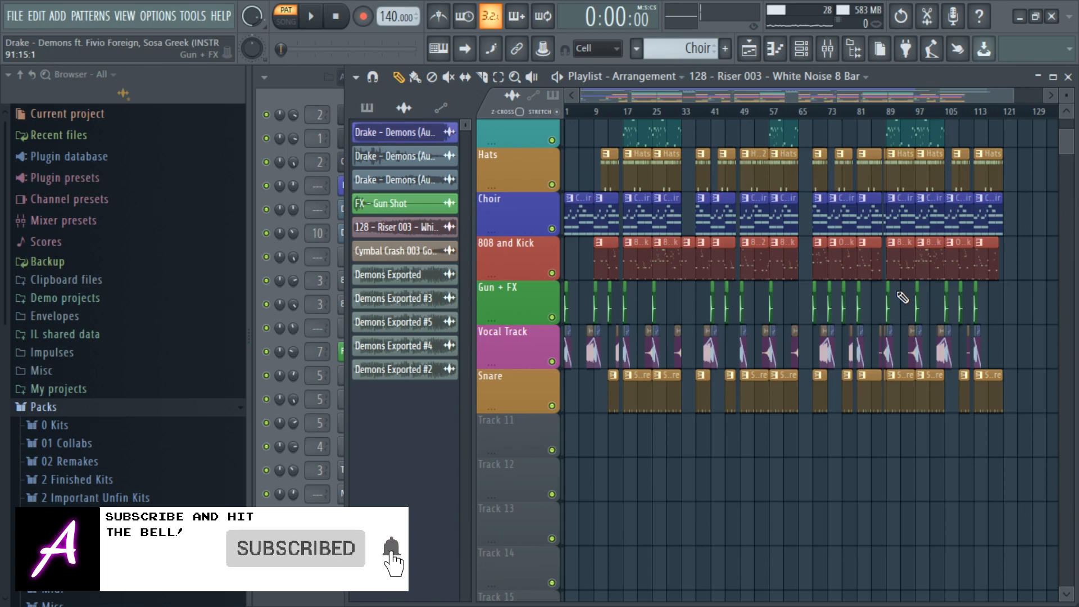
Open the Choir pattern's reFX Nexus notes in the piano roll and examine the full melody
{"action": "left_click", "coordinate": [288, 83]}
{"action": "left_click", "coordinate": [552, 152]}
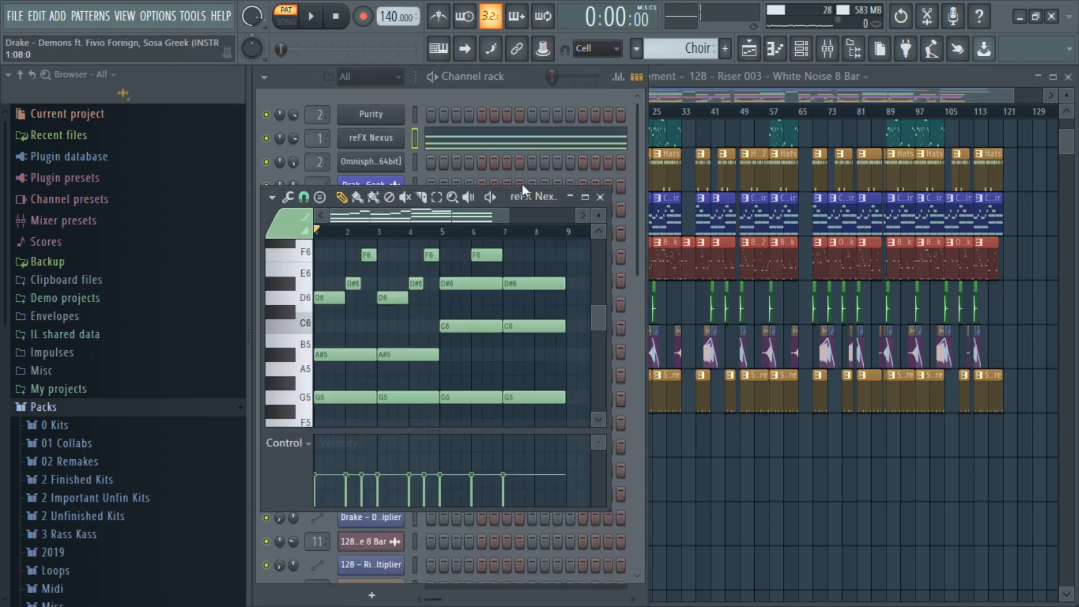
{"action": "left_click_drag", "start_coordinate": [504, 219], "coordinate": [516, 231]}
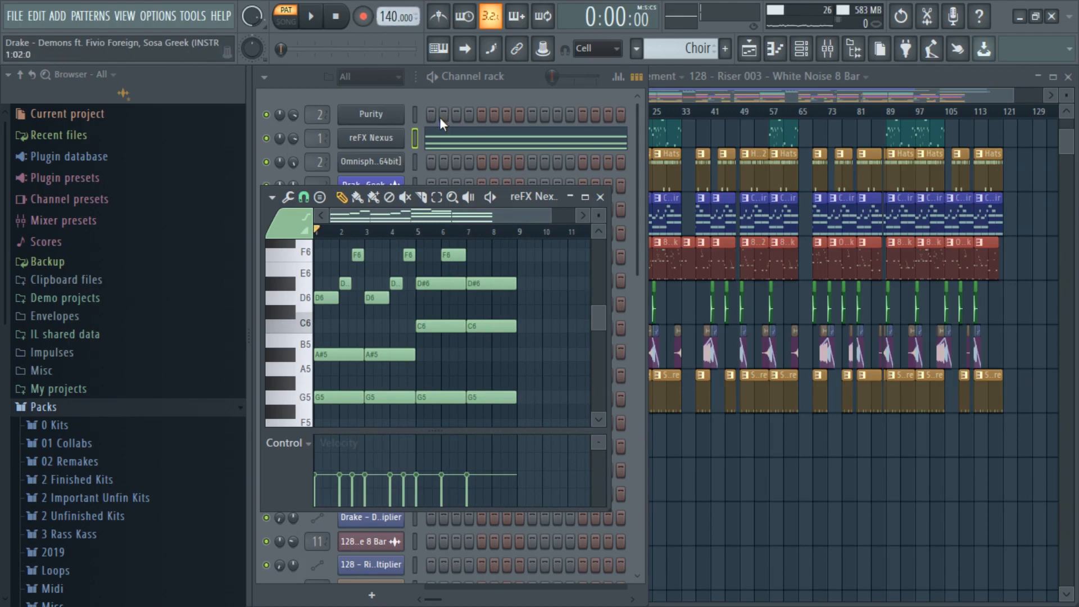
{"action": "scroll", "coordinate": [501, 315], "scroll_direction": "up", "scroll_amount": 3}
{"action": "scroll", "coordinate": [592, 303], "scroll_direction": "down", "scroll_amount": 5}
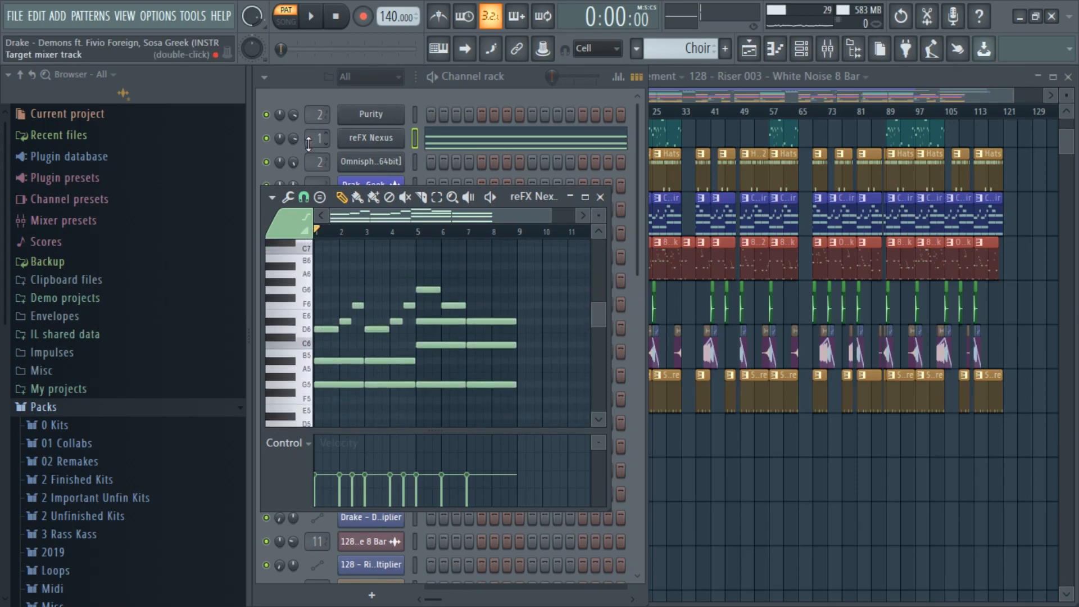
Open the reFX Nexus instrument and view the Choir and Strings preset in its XP Dance Orchestra library category
{"action": "left_click", "coordinate": [383, 139]}
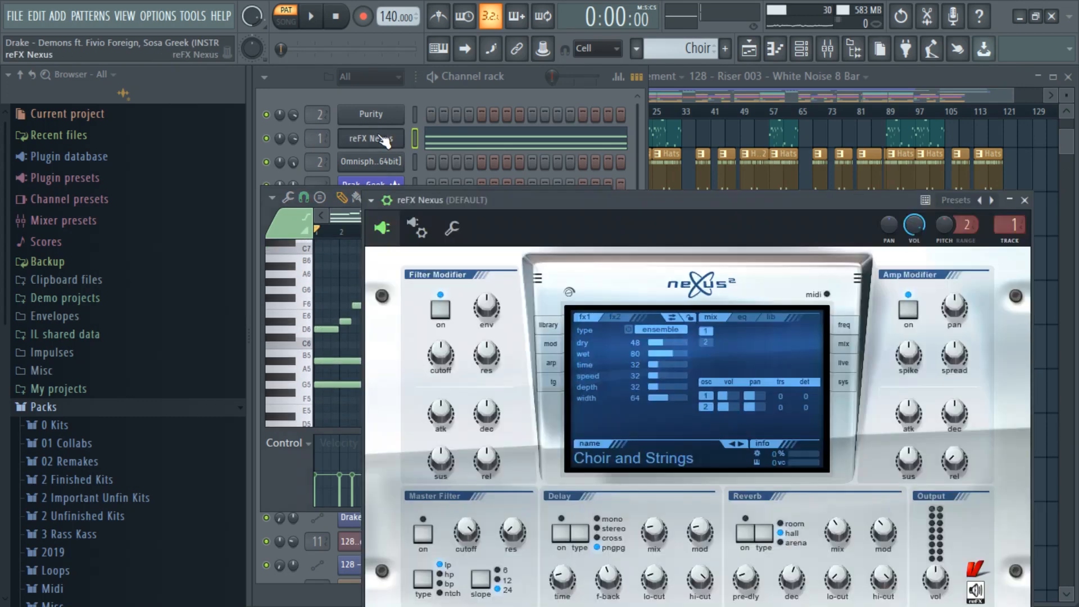
{"action": "left_click_drag", "start_coordinate": [584, 202], "coordinate": [648, 158]}
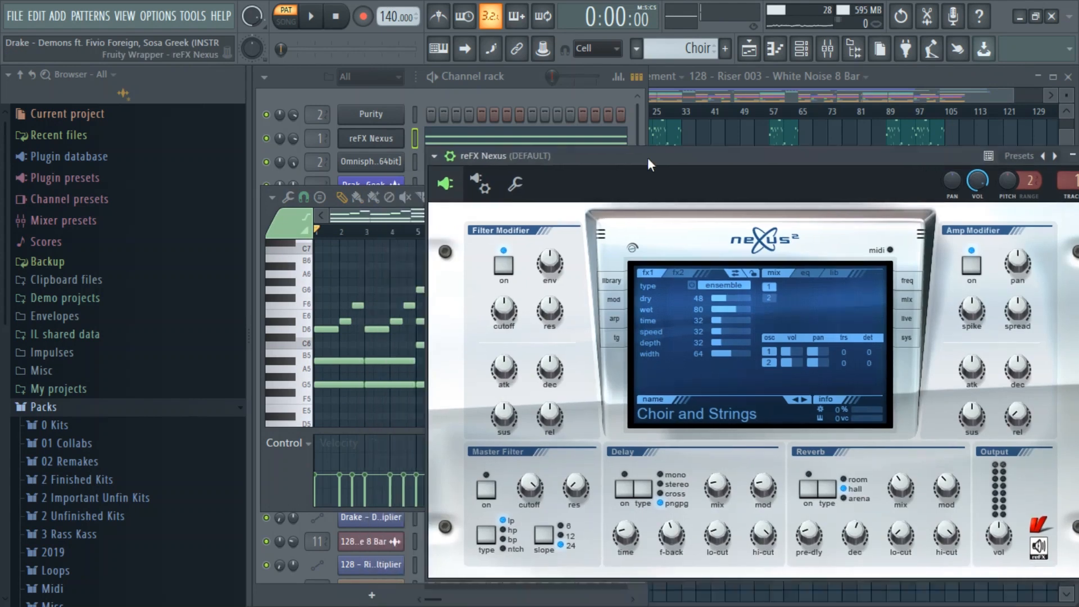
{"action": "left_click", "coordinate": [612, 280]}
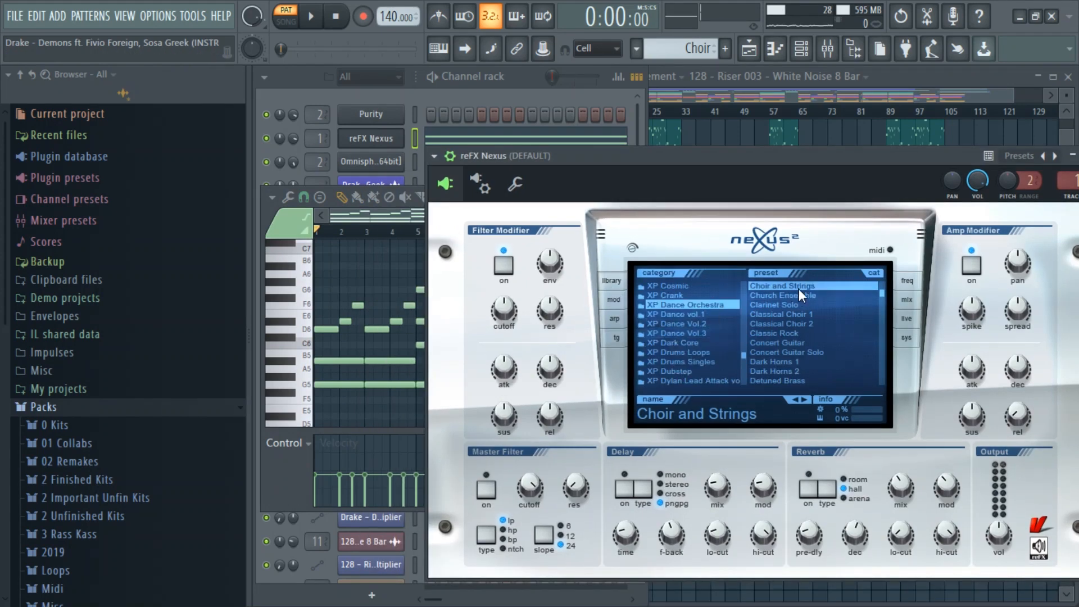
{"action": "left_click", "coordinate": [904, 301]}
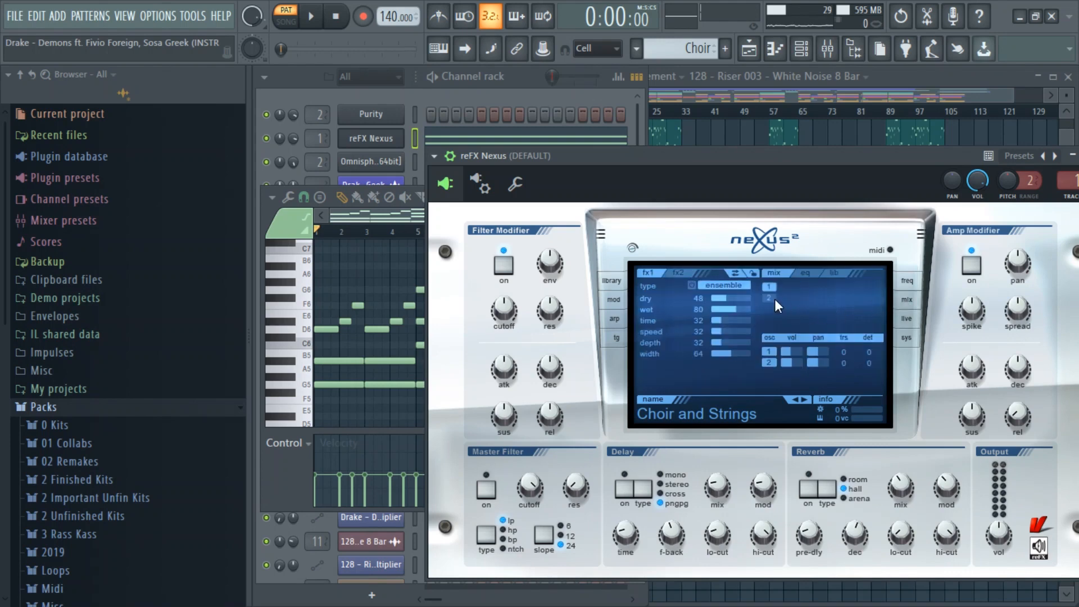
Play the Choir melody with its notes in view, and stop playback
{"action": "left_click_drag", "start_coordinate": [714, 155], "coordinate": [849, 197]}
{"action": "left_click", "coordinate": [444, 219]}
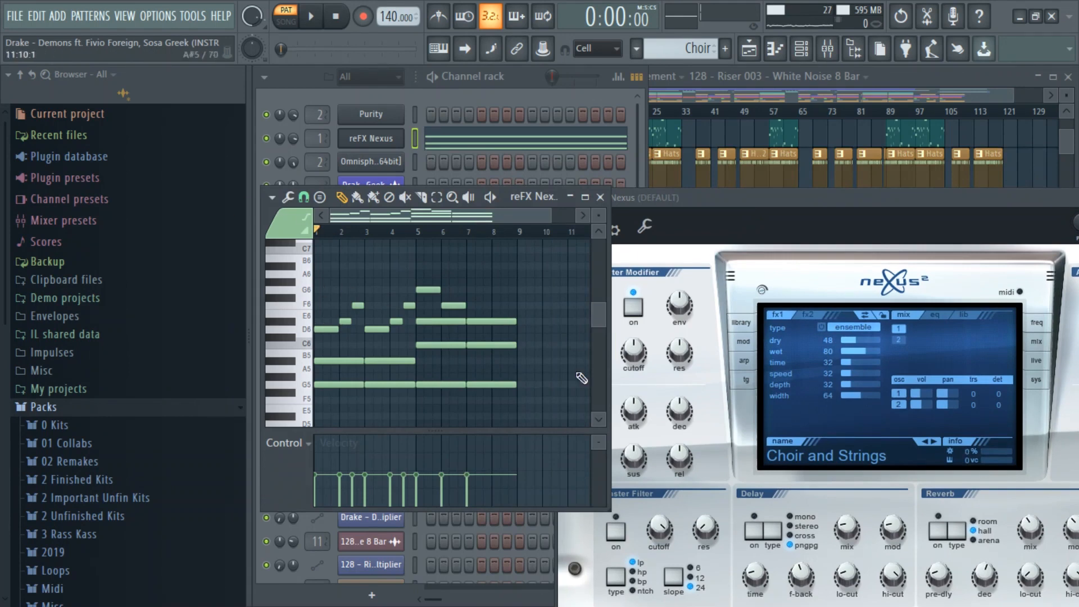
{"action": "key", "text": "space"}
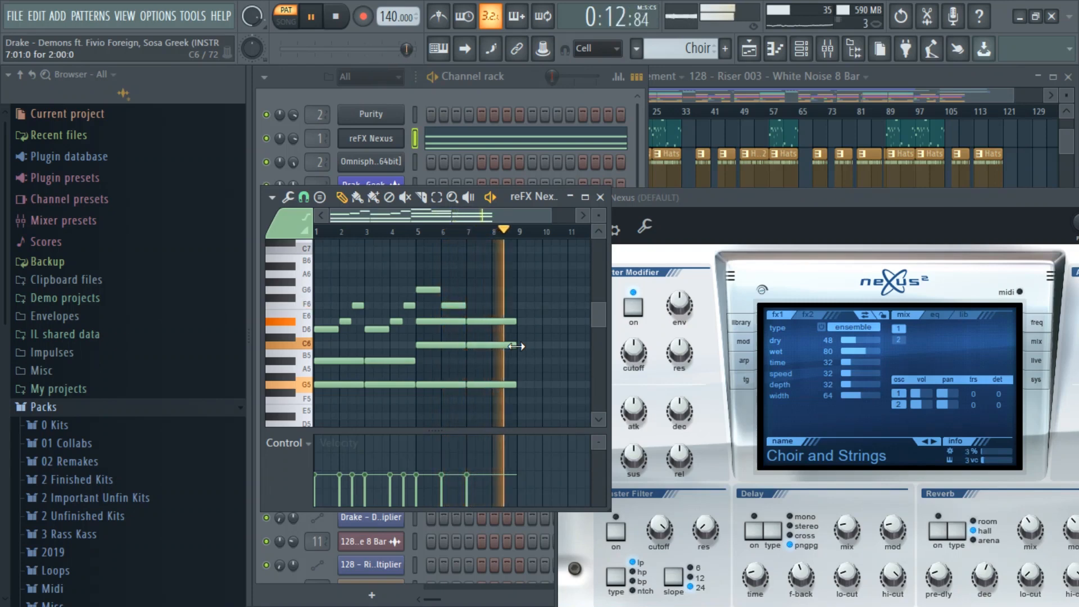
{"action": "key", "text": "space"}
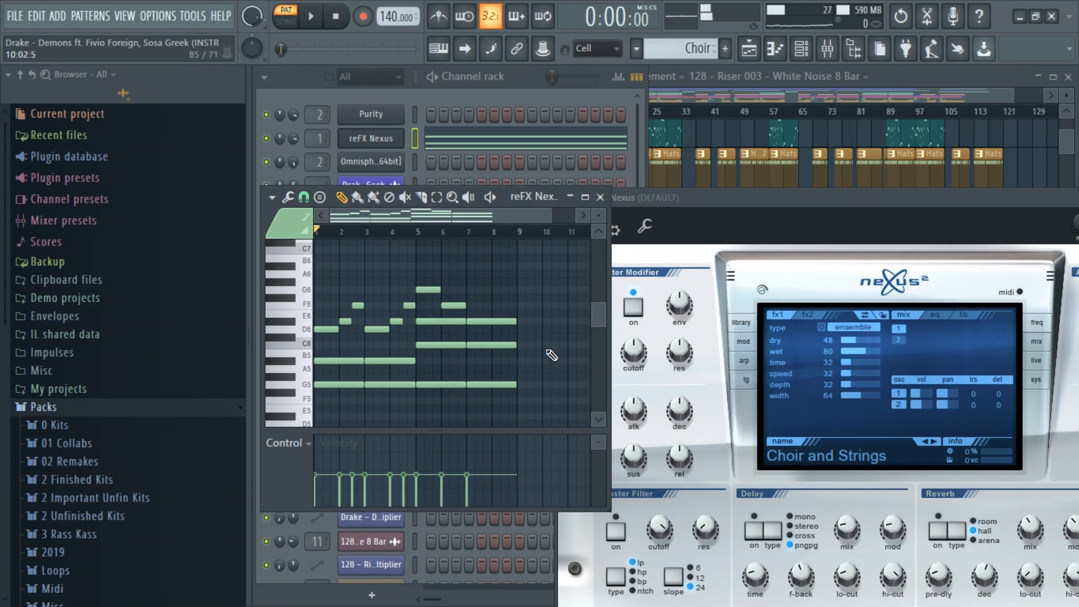
Open the Og 808 and Kick pattern from the playlist and view its 808 - Terraform notes in the piano roll
{"action": "left_click", "coordinate": [689, 97]}
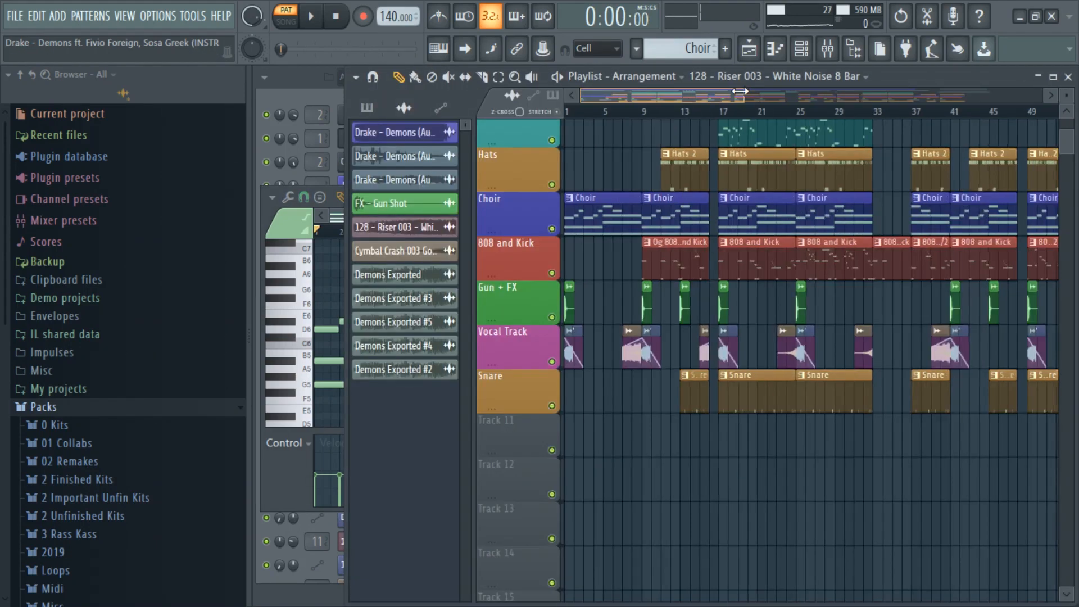
{"action": "left_click_drag", "start_coordinate": [739, 91], "coordinate": [682, 92]}
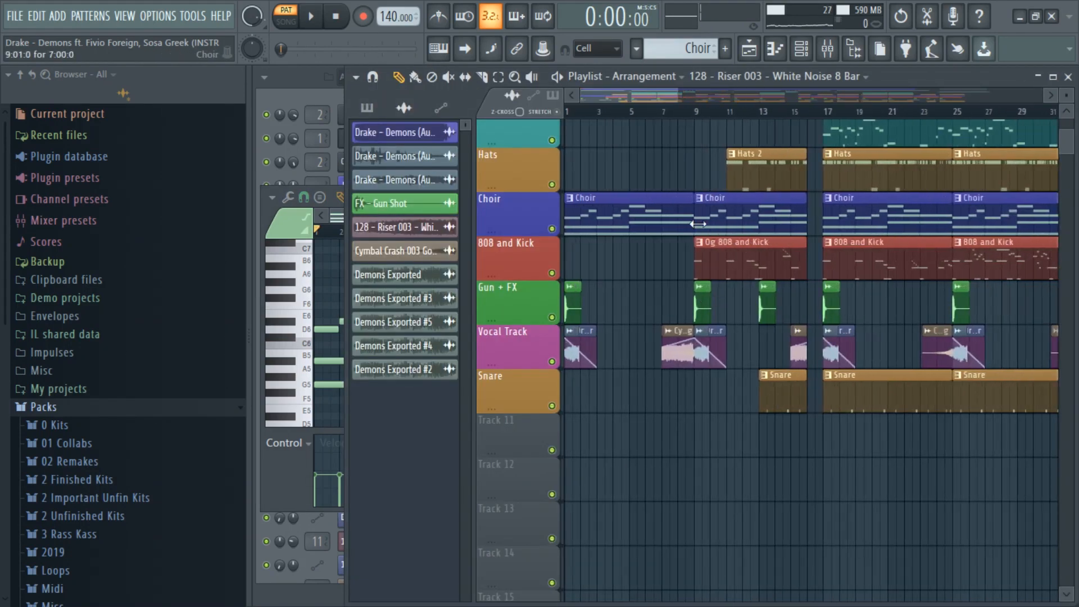
{"action": "scroll", "coordinate": [698, 224], "scroll_direction": "up", "scroll_amount": 1}
{"action": "left_click", "coordinate": [779, 298]}
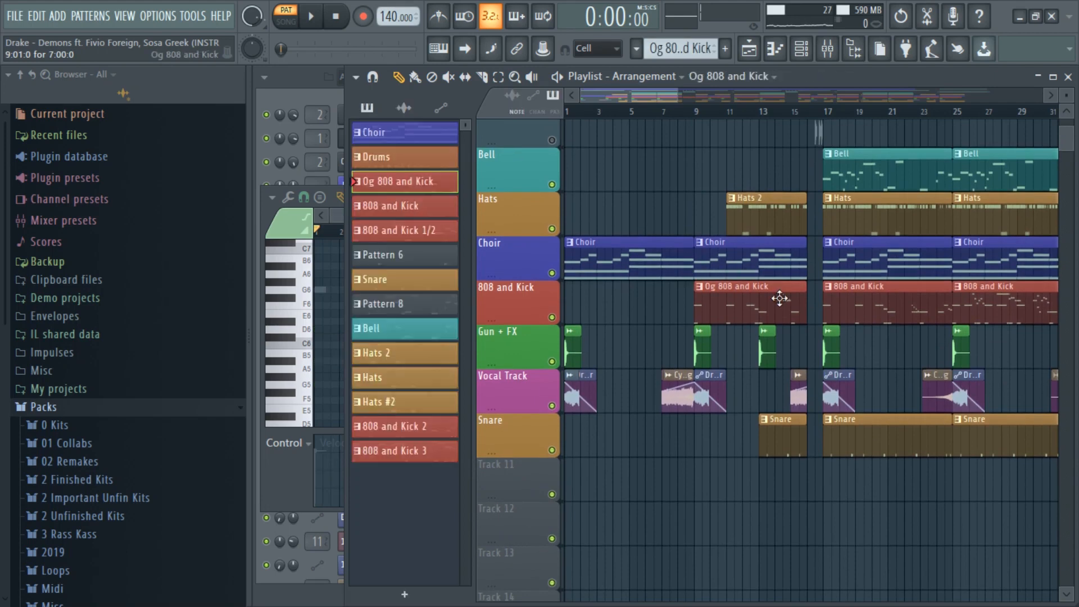
{"action": "double_click", "coordinate": [779, 298]}
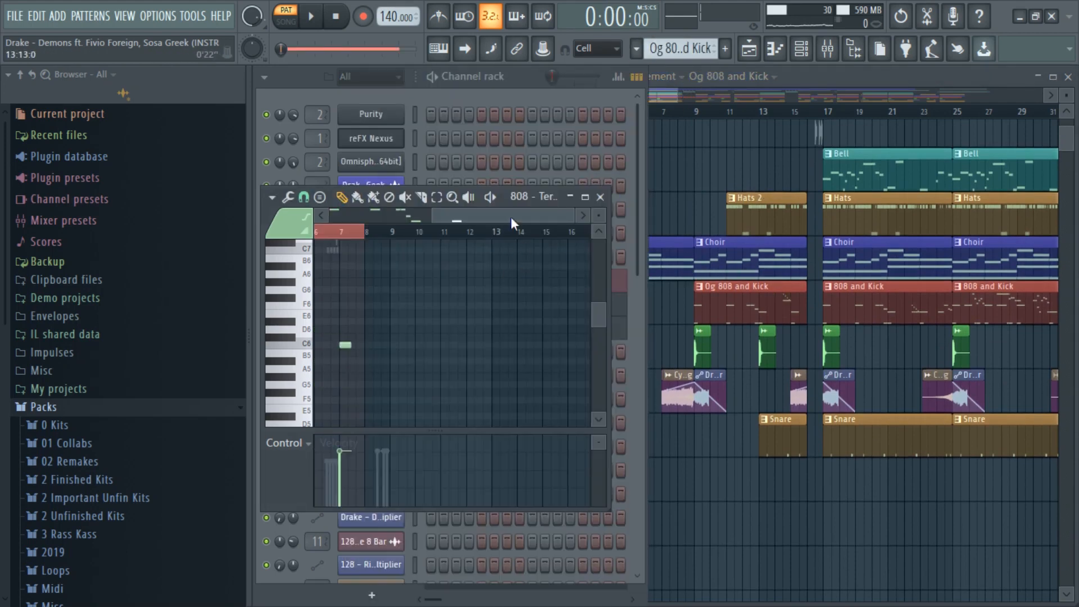
{"action": "scroll", "coordinate": [455, 302], "scroll_direction": "up", "scroll_amount": 3}
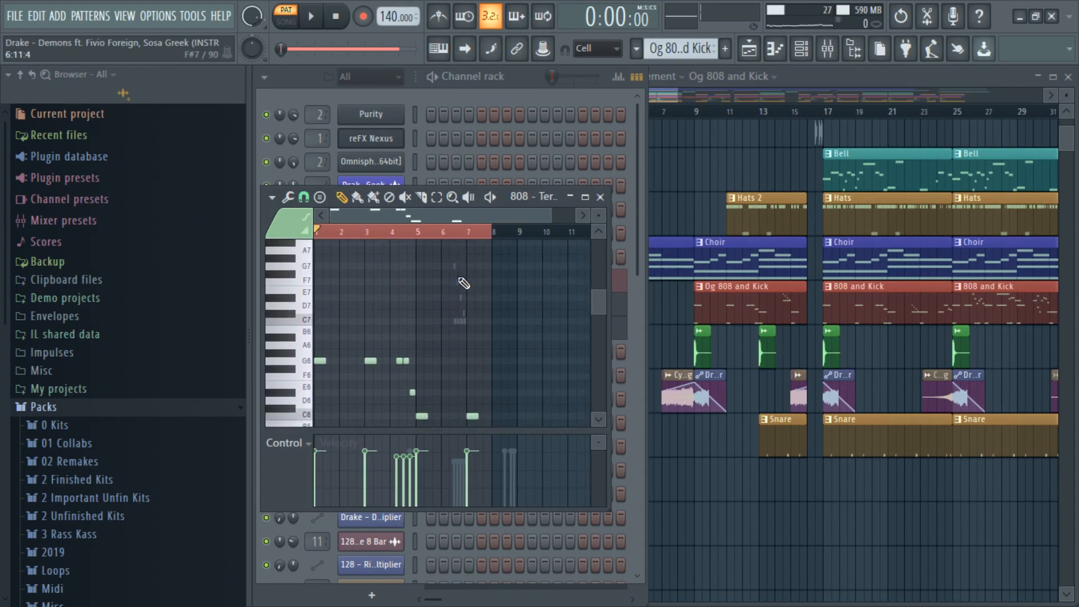
Show the 808 - Terraform channel's sample settings beside its piano roll and audition the sample
{"action": "left_click_drag", "start_coordinate": [349, 197], "coordinate": [723, 169]}
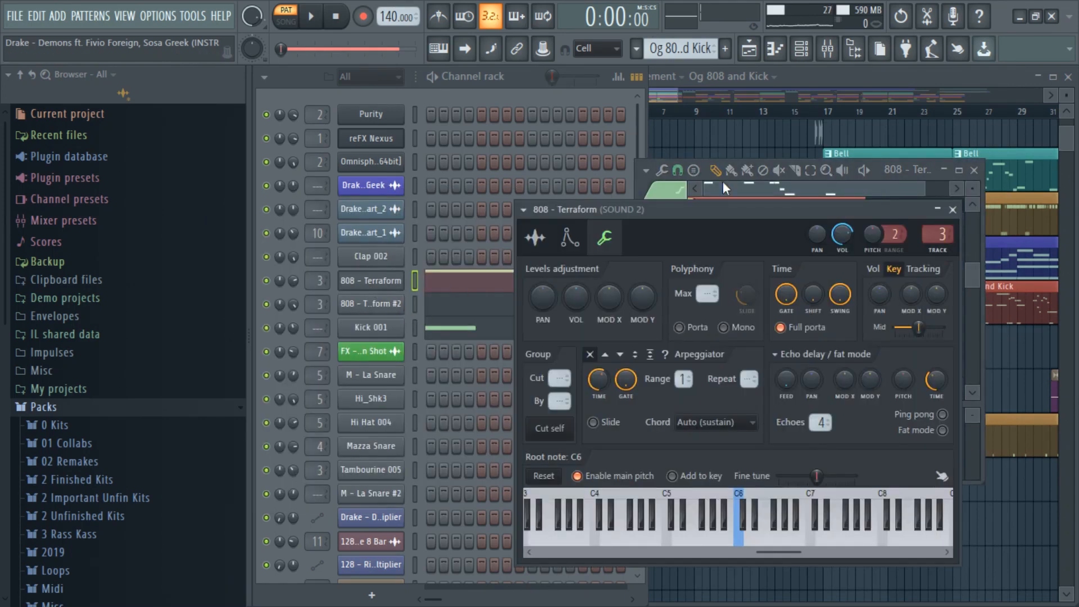
{"action": "left_click", "coordinate": [542, 238]}
{"action": "left_click_drag", "start_coordinate": [619, 212], "coordinate": [358, 197]}
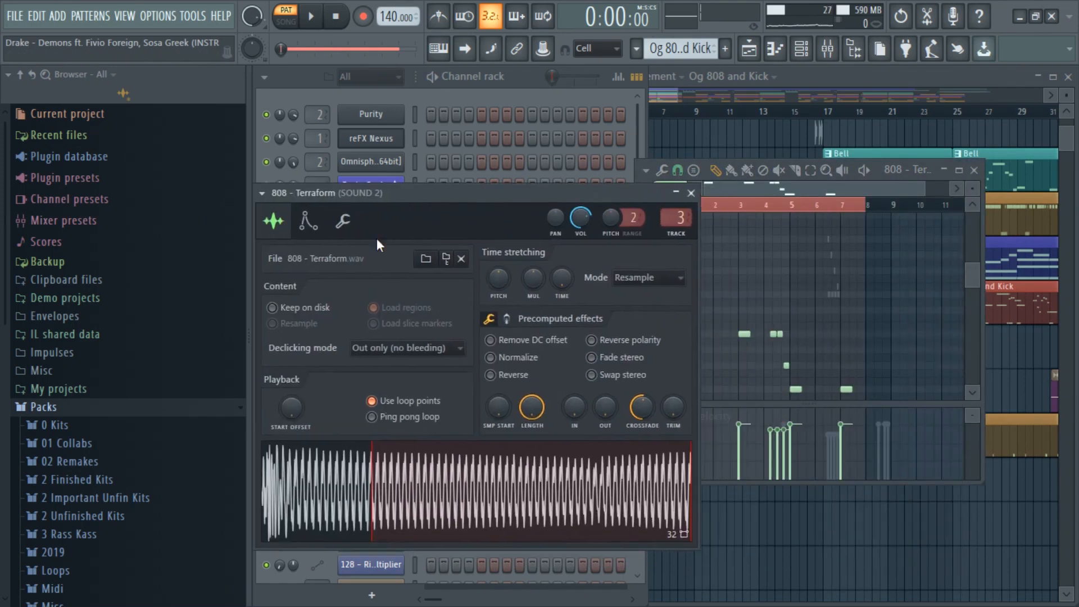
{"action": "left_click", "coordinate": [444, 482]}
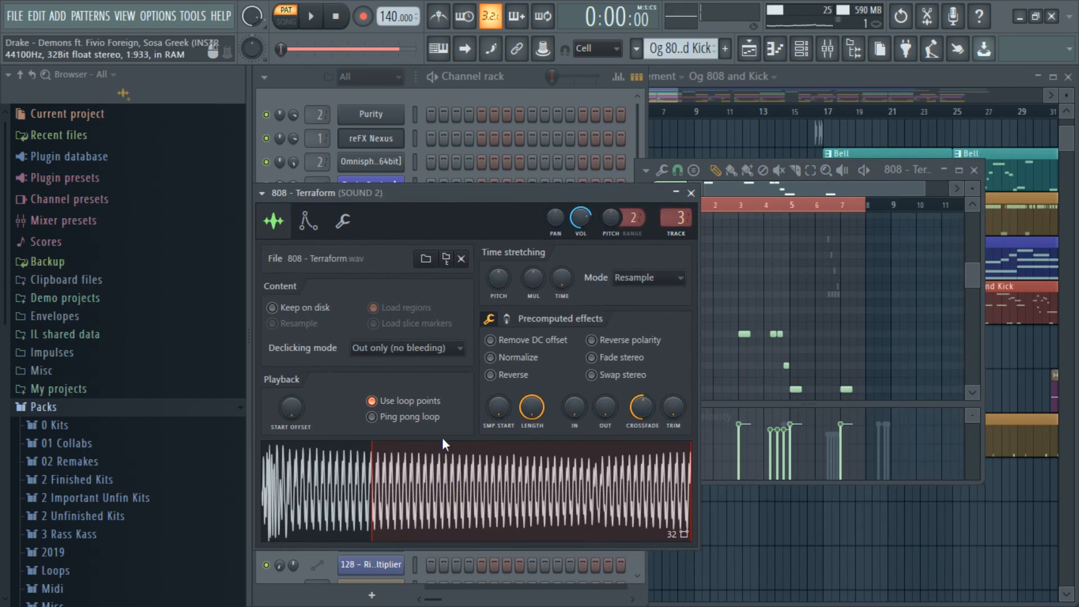
{"action": "key", "text": "F6"}
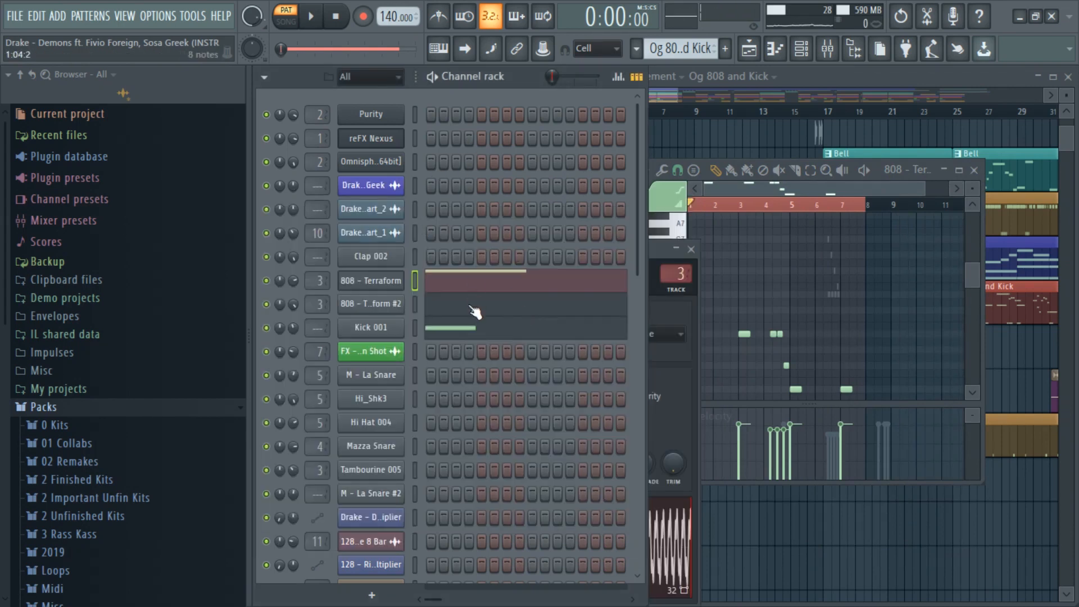
{"action": "left_click", "coordinate": [382, 282]}
{"action": "left_click", "coordinate": [596, 544]}
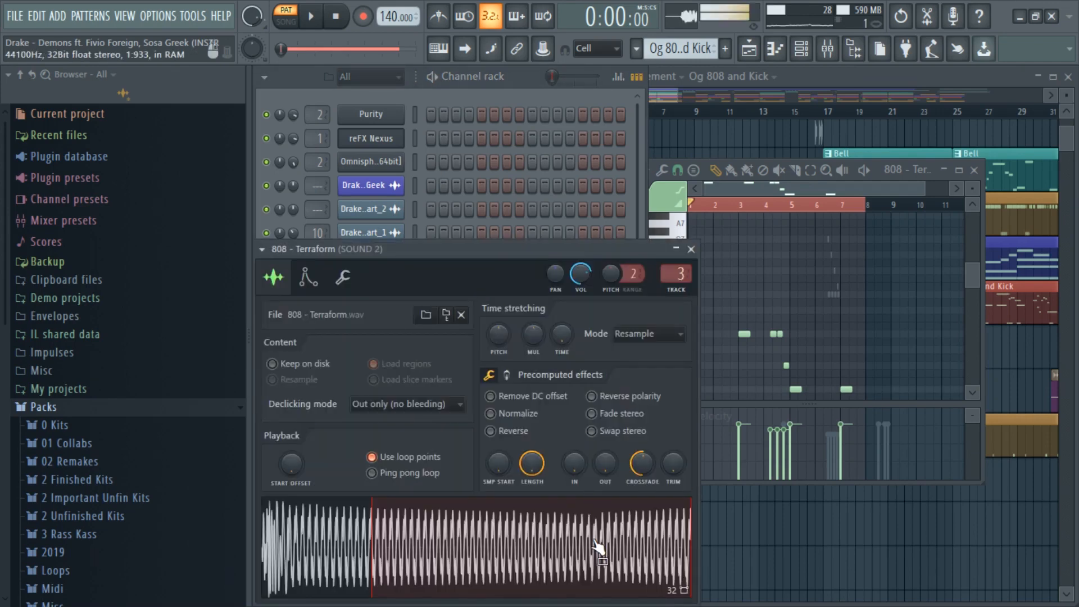
{"action": "left_click", "coordinate": [880, 186]}
{"action": "left_click_drag", "start_coordinate": [920, 193], "coordinate": [875, 187]}
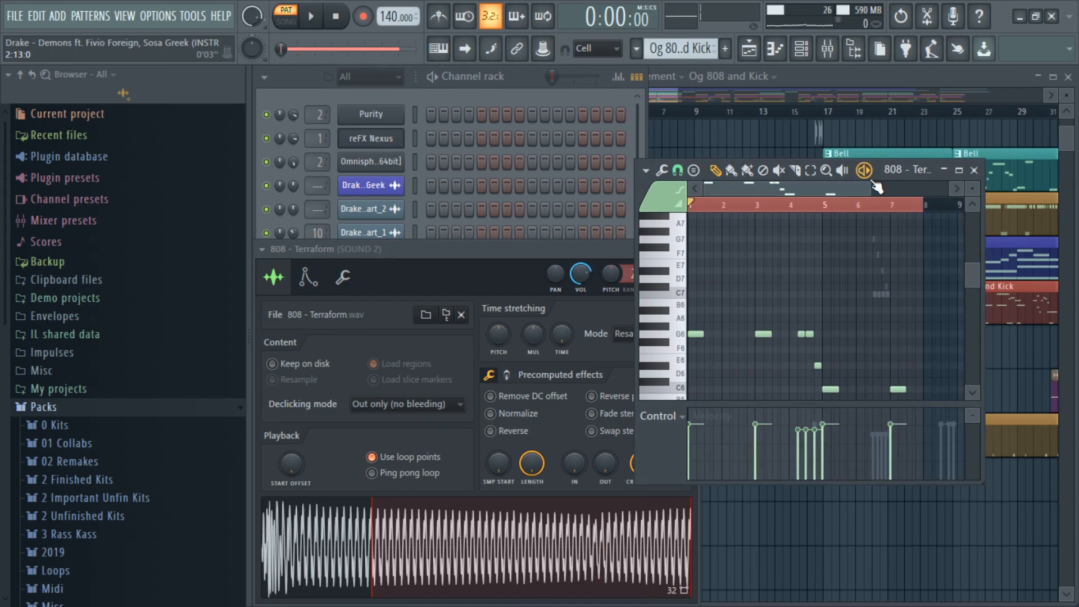
Shorten the volume envelope attack of the 808 - Terraform #2 channel and audition its C6 key
{"action": "key", "text": "F6"}
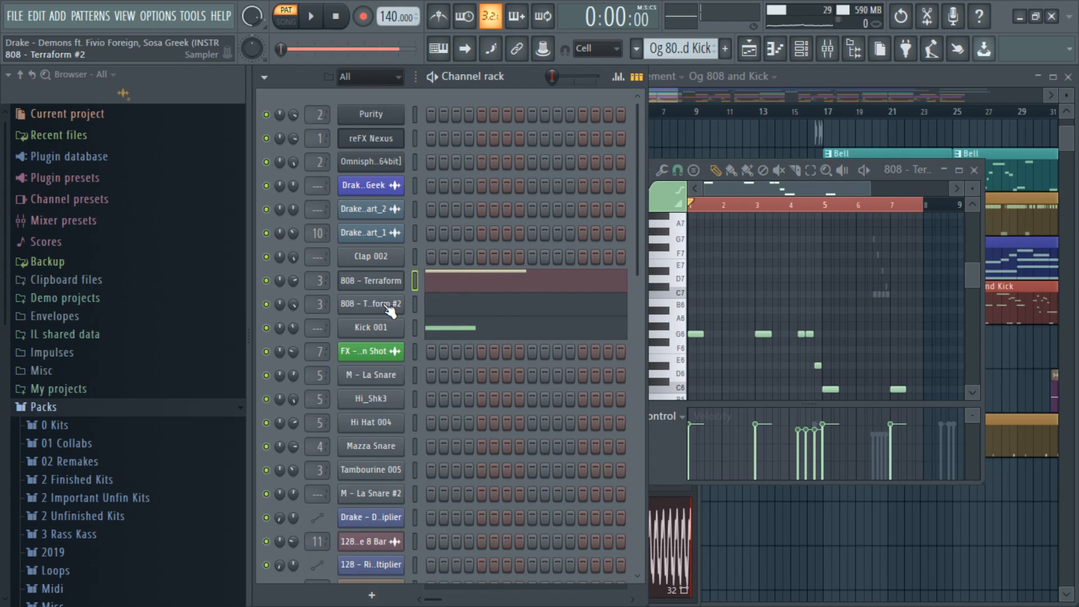
{"action": "left_click", "coordinate": [388, 306]}
{"action": "left_click_drag", "start_coordinate": [874, 191], "coordinate": [583, 224]}
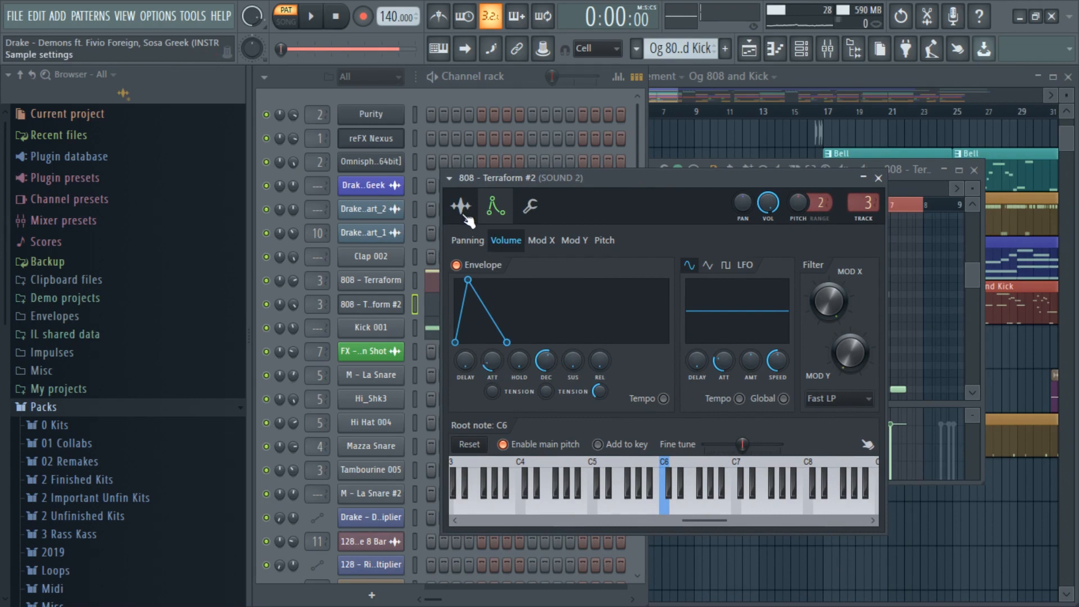
{"action": "left_click", "coordinate": [666, 506]}
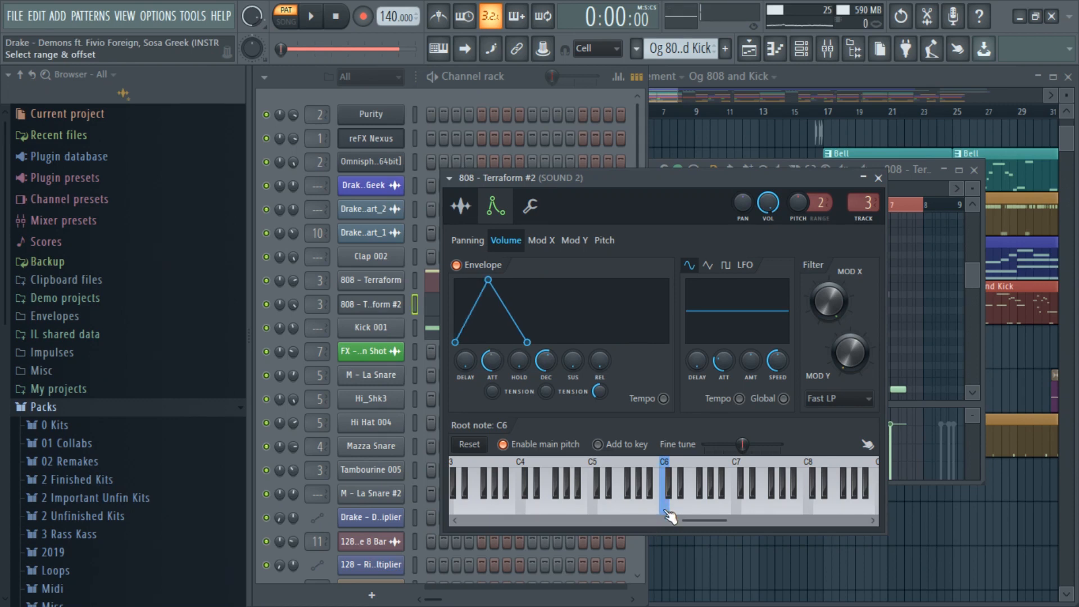
{"action": "left_click_drag", "start_coordinate": [492, 360], "coordinate": [493, 391]}
{"action": "left_click", "coordinate": [666, 513]}
{"action": "left_click", "coordinate": [665, 512]}
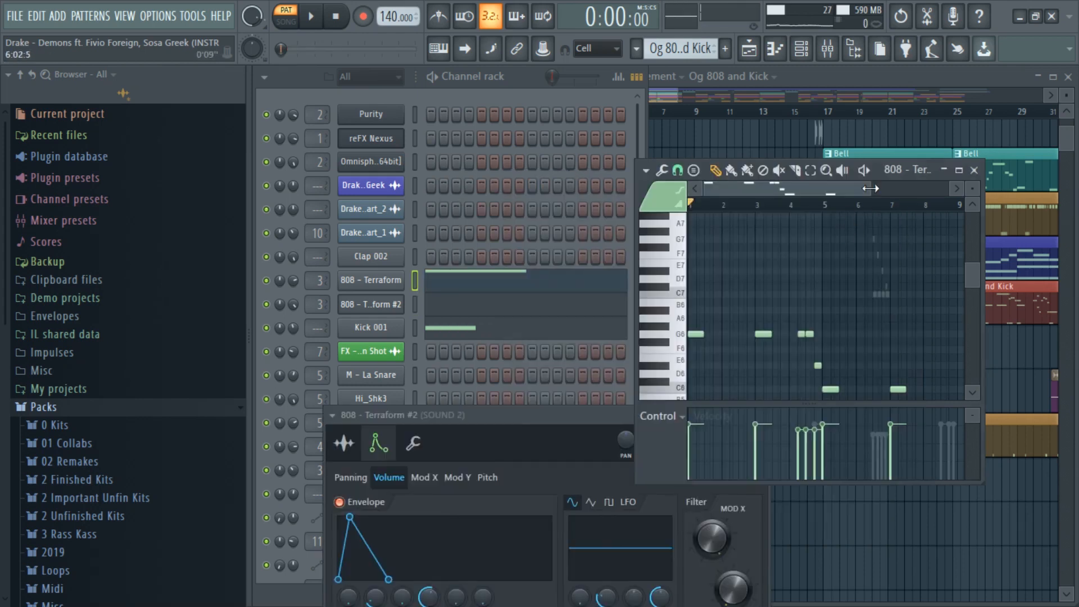
Review the whole 808 - Terraform note pattern in the piano roll and mute the Kick 001 channel
{"action": "left_click_drag", "start_coordinate": [895, 188], "coordinate": [939, 190]}
{"action": "scroll", "coordinate": [875, 306], "scroll_direction": "down", "scroll_amount": 2}
{"action": "scroll", "coordinate": [879, 308], "scroll_direction": "down", "scroll_amount": 1}
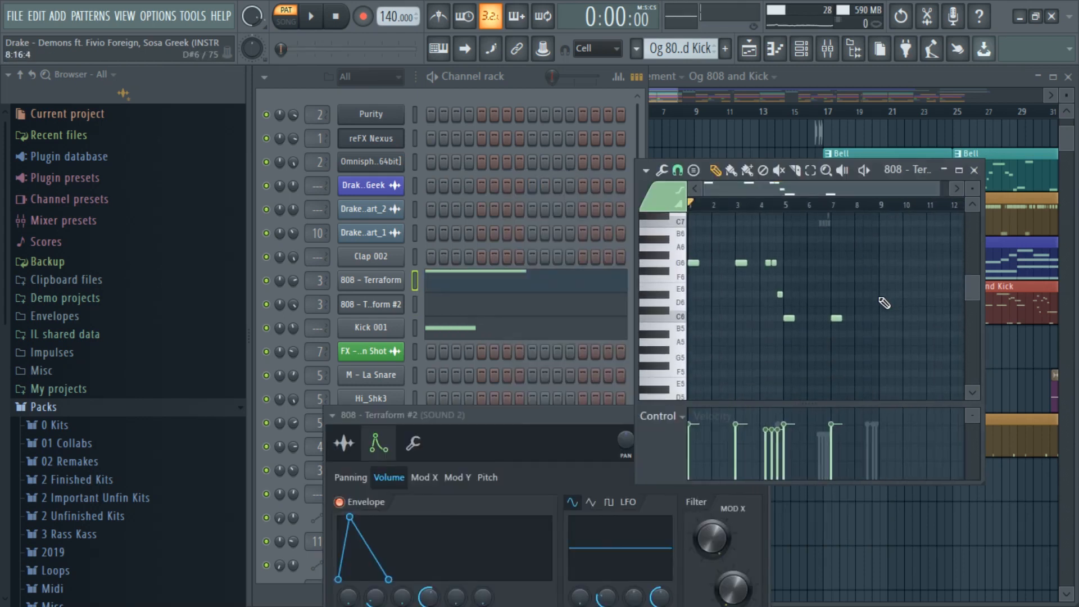
{"action": "scroll", "coordinate": [885, 303], "scroll_direction": "up", "scroll_amount": 2}
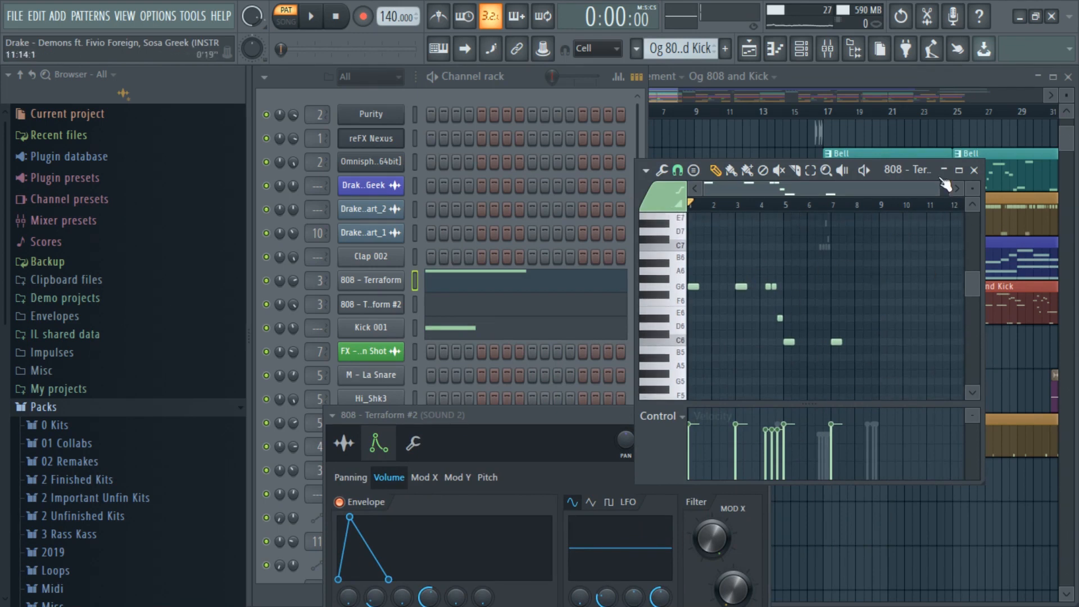
{"action": "left_click", "coordinate": [266, 327]}
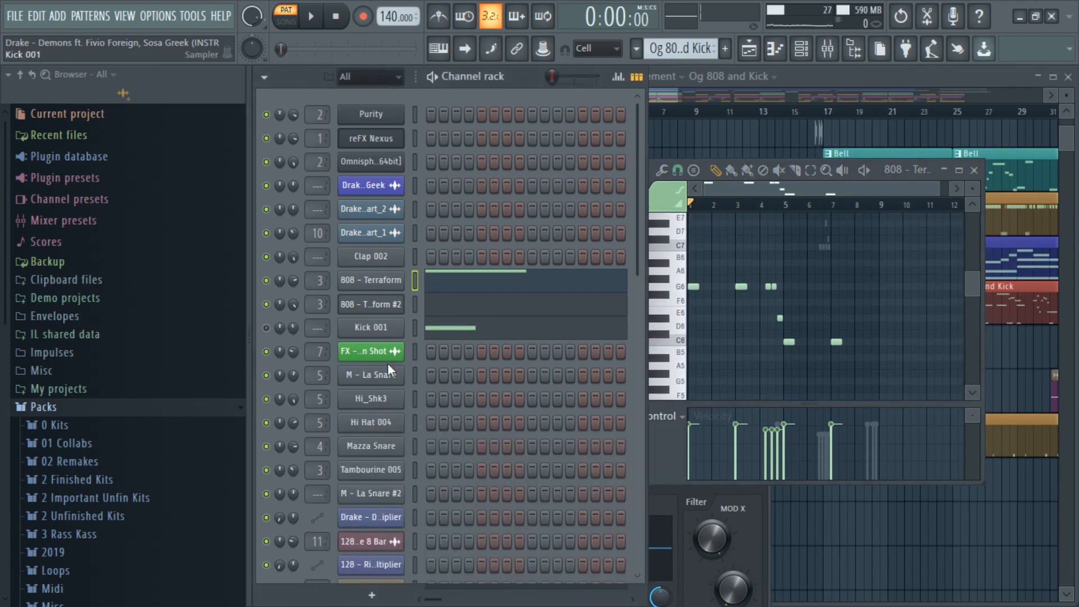
{"action": "scroll", "coordinate": [821, 247], "scroll_direction": "up", "scroll_amount": 4}
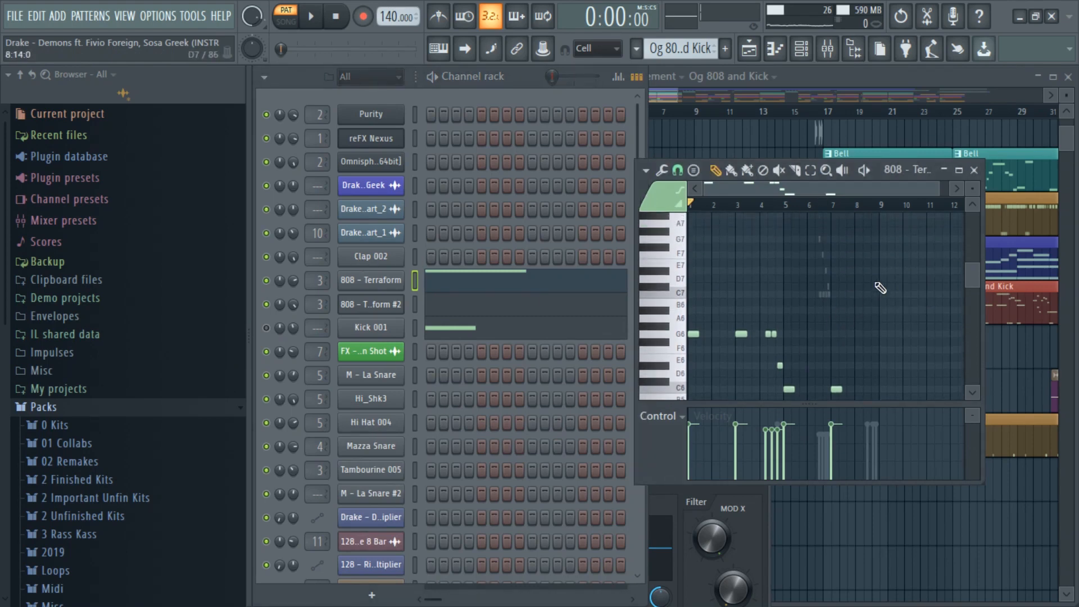
Play the Og 808 and Kick pattern with the metronome enabled, stop playback, and audition the first G6 note
{"action": "key", "text": "space"}
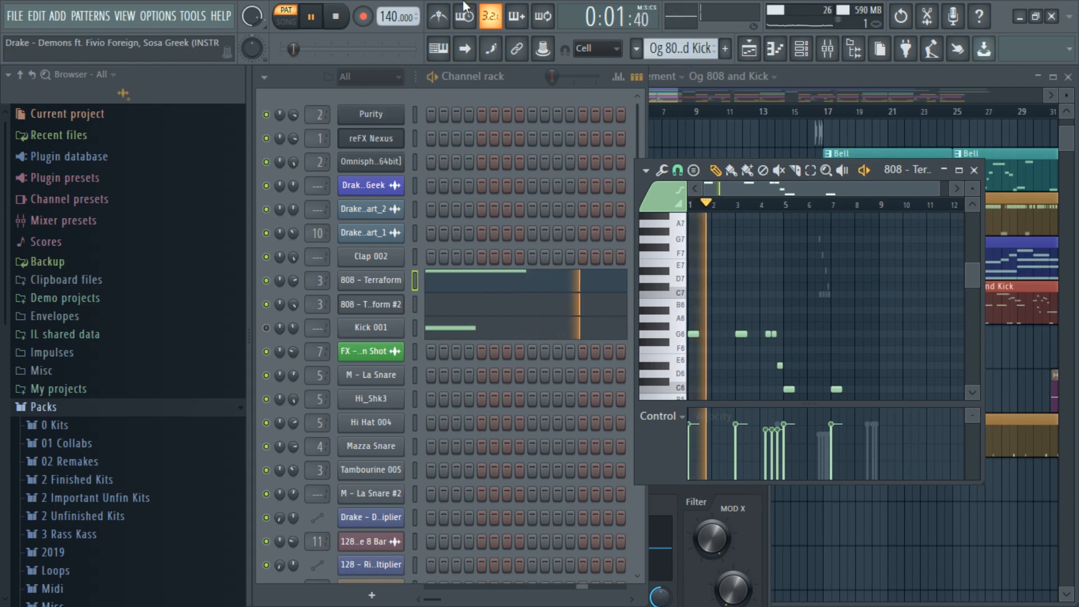
{"action": "left_click", "coordinate": [449, 14]}
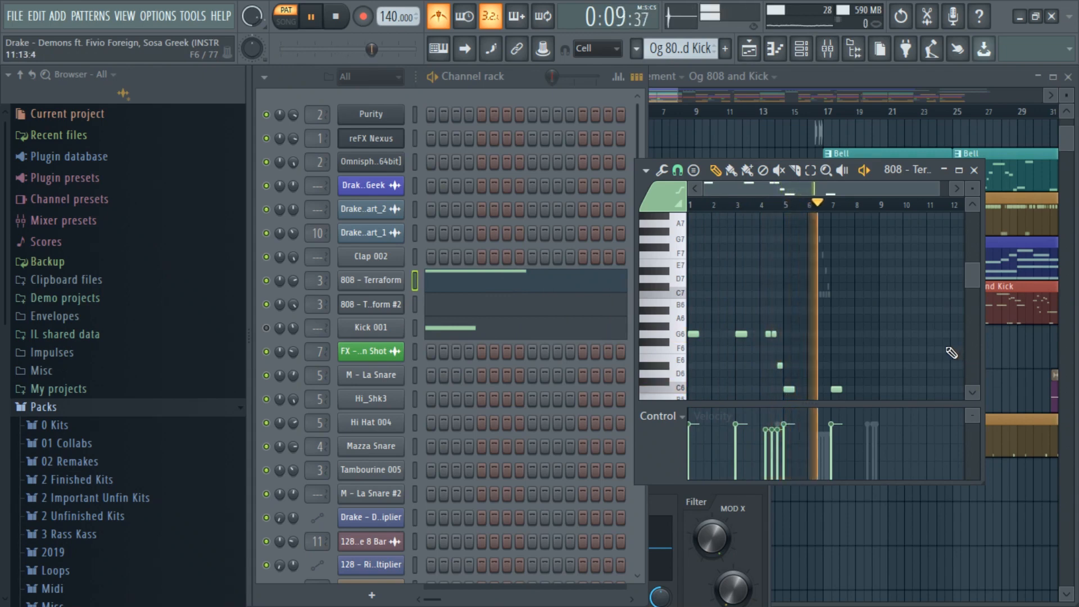
{"action": "scroll", "coordinate": [941, 345], "scroll_direction": "up", "scroll_amount": 4}
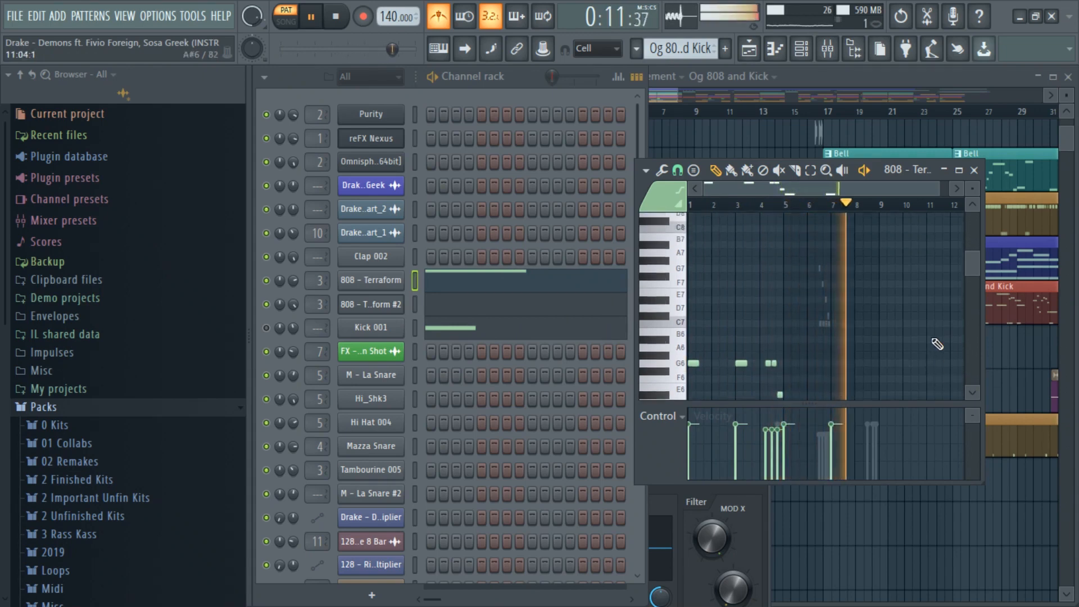
{"action": "scroll", "coordinate": [937, 342], "scroll_direction": "down", "scroll_amount": 7}
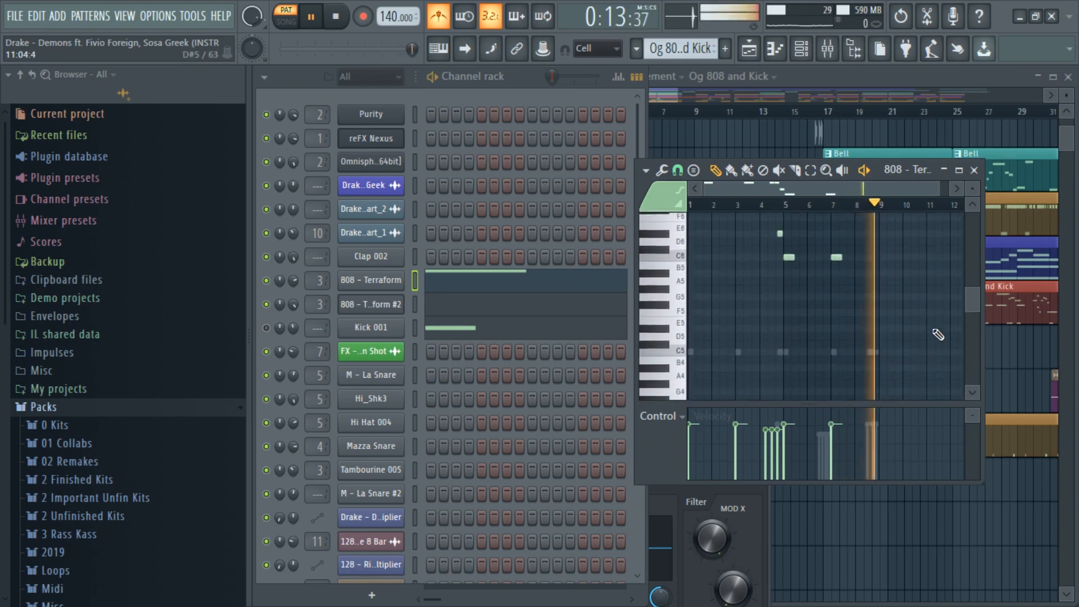
{"action": "scroll", "coordinate": [905, 301], "scroll_direction": "up", "scroll_amount": 4}
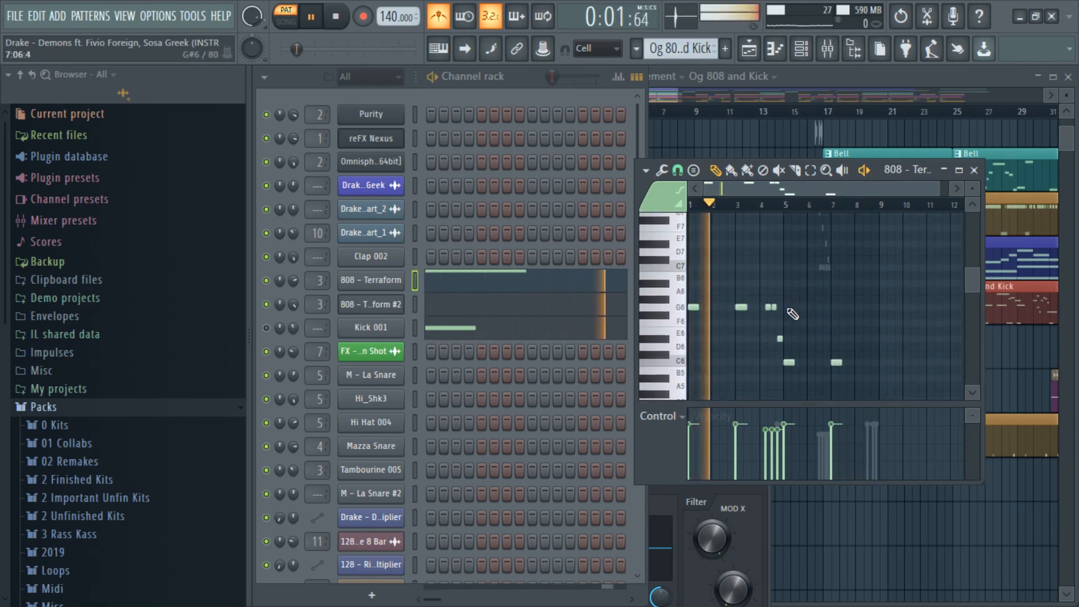
{"action": "key", "text": "space"}
{"action": "left_click", "coordinate": [693, 308]}
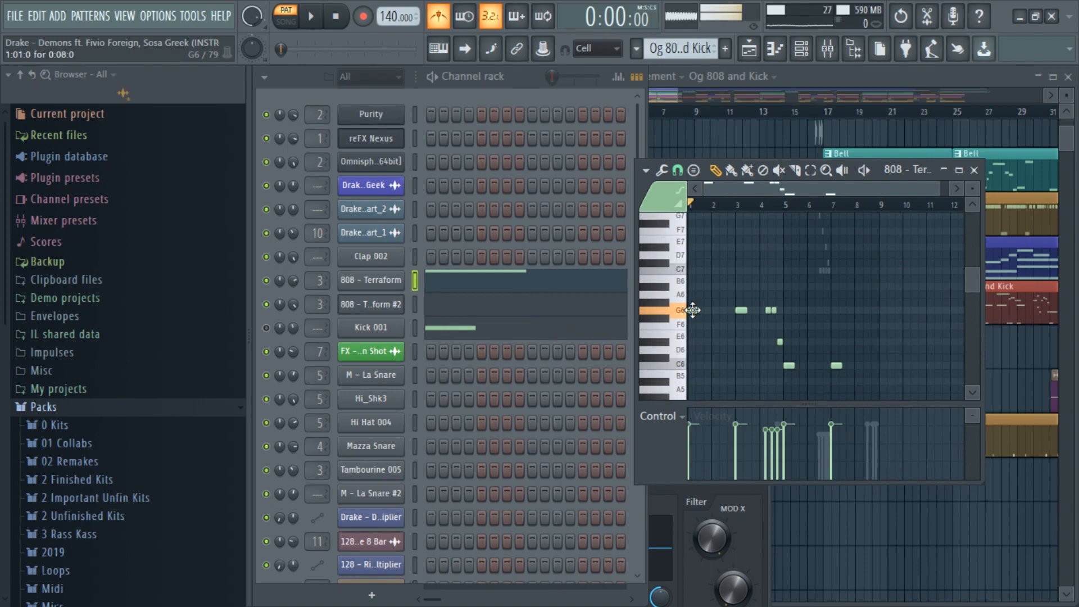
Open the 808 - Terraform #2 notes in the piano roll and play the slide run at the end of bar 6
{"action": "left_click", "coordinate": [451, 311]}
{"action": "scroll", "coordinate": [863, 309], "scroll_direction": "up", "scroll_amount": 2}
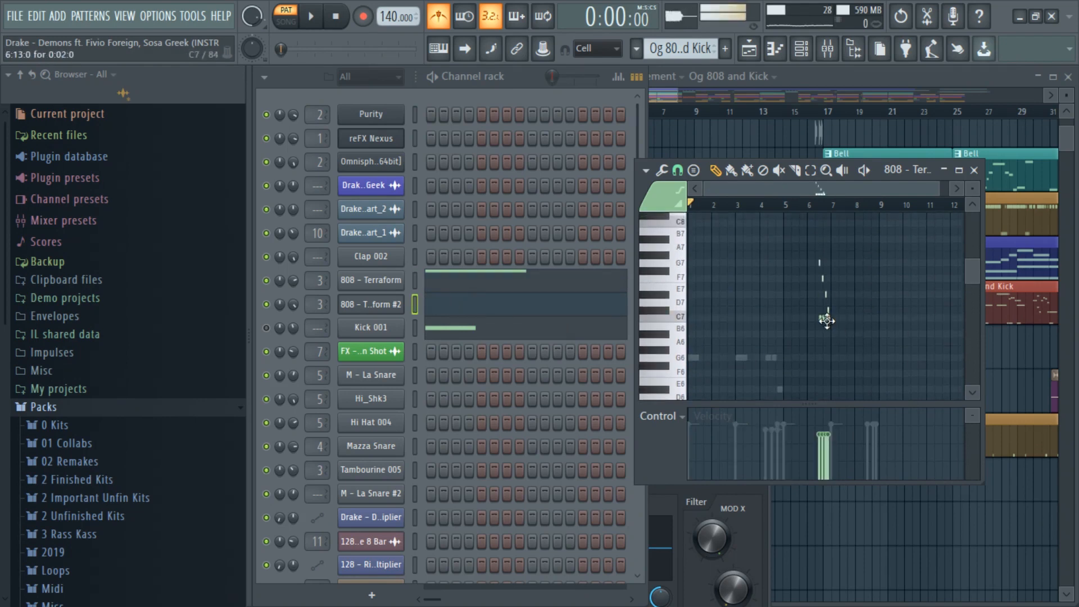
{"action": "mouse_move", "coordinate": [833, 187]}
{"action": "left_mouse_down"}
{"action": "mouse_move", "coordinate": [952, 187]}
{"action": "mouse_move", "coordinate": [843, 186]}
{"action": "left_mouse_up"}
{"action": "left_click", "coordinate": [887, 204]}
{"action": "left_click", "coordinate": [883, 206]}
{"action": "left_click", "coordinate": [678, 170]}
{"action": "left_click", "coordinate": [684, 189]}
{"action": "key", "text": "space"}
{"action": "key", "text": "space"}
Zoom in on the slide run before bar 7 and enlarge the note area by shrinking the velocity lane
{"action": "left_click_drag", "start_coordinate": [805, 187], "coordinate": [882, 188]}
{"action": "scroll", "coordinate": [816, 187], "scroll_direction": "up", "scroll_amount": 4}
{"action": "left_click_drag", "start_coordinate": [816, 184], "coordinate": [822, 184]}
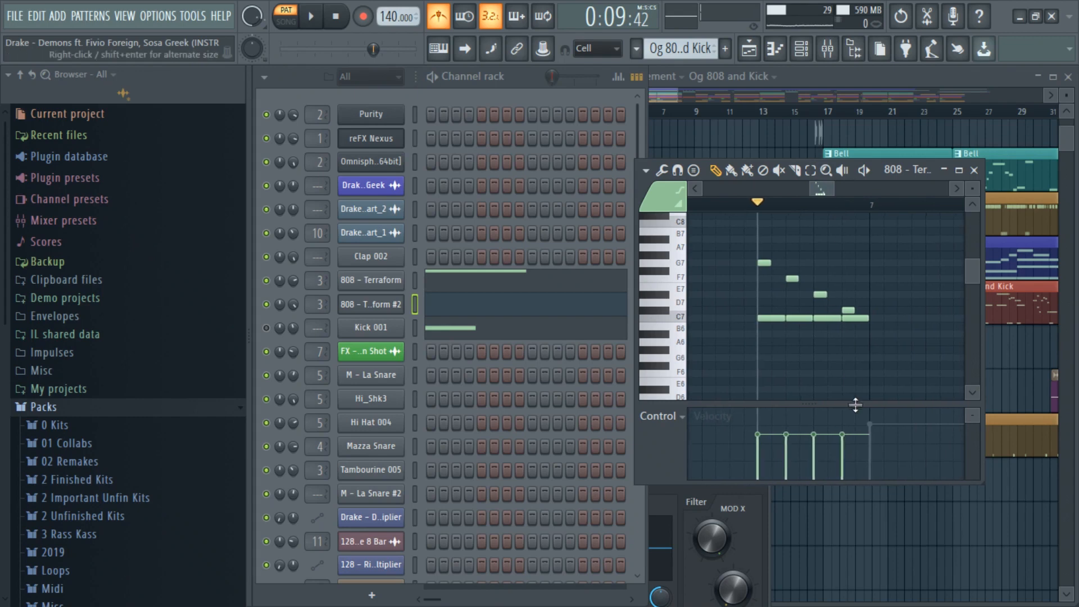
{"action": "left_click_drag", "start_coordinate": [855, 402], "coordinate": [781, 373]}
{"action": "left_click", "coordinate": [761, 382]}
{"action": "left_click", "coordinate": [769, 415]}
{"action": "left_click_drag", "start_coordinate": [804, 375], "coordinate": [805, 425]}
{"action": "left_click_drag", "start_coordinate": [830, 190], "coordinate": [825, 188]}
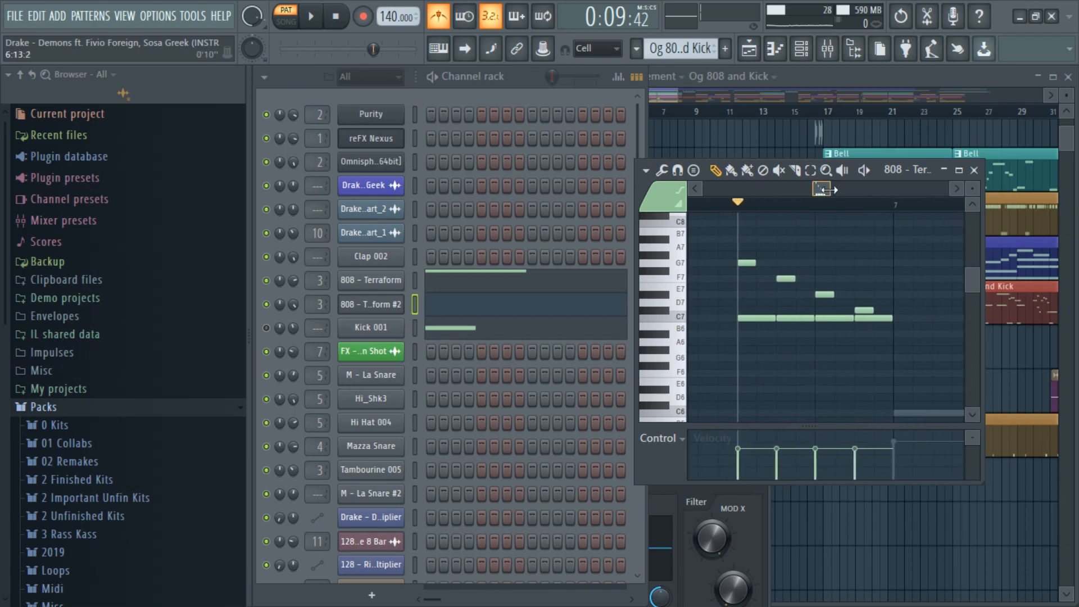
Draw trial G7 and C7 notes around the slide run and delete them
{"action": "left_click", "coordinate": [800, 262]}
{"action": "left_click_drag", "start_coordinate": [794, 262], "coordinate": [795, 263]}
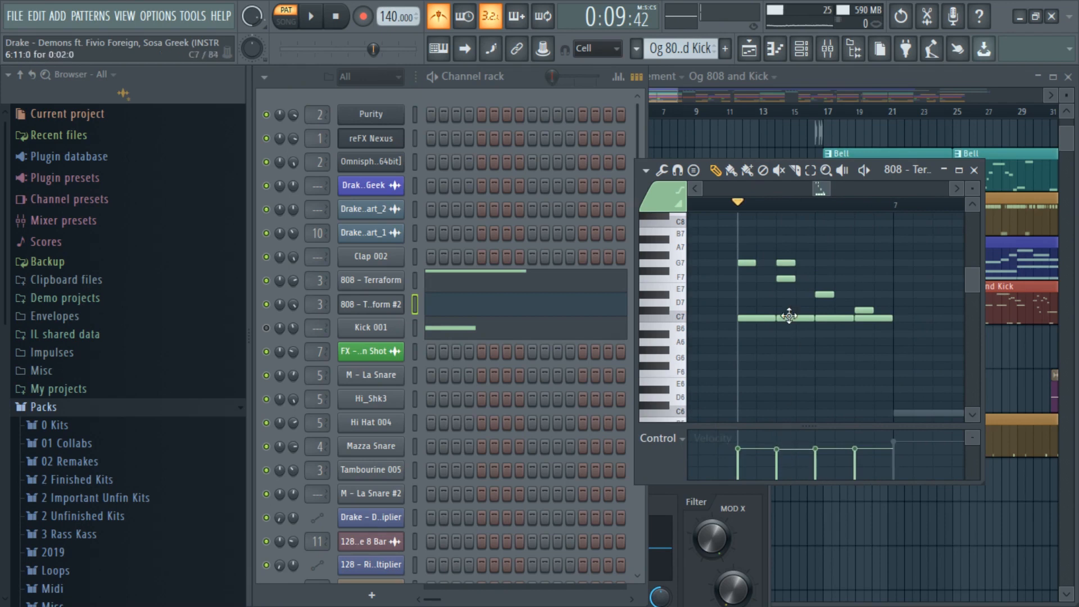
{"action": "left_click_drag", "start_coordinate": [785, 263], "coordinate": [727, 263]}
{"action": "left_click", "coordinate": [717, 318]}
{"action": "right_click", "coordinate": [719, 316]}
{"action": "left_click", "coordinate": [723, 262]}
{"action": "right_click", "coordinate": [723, 263]}
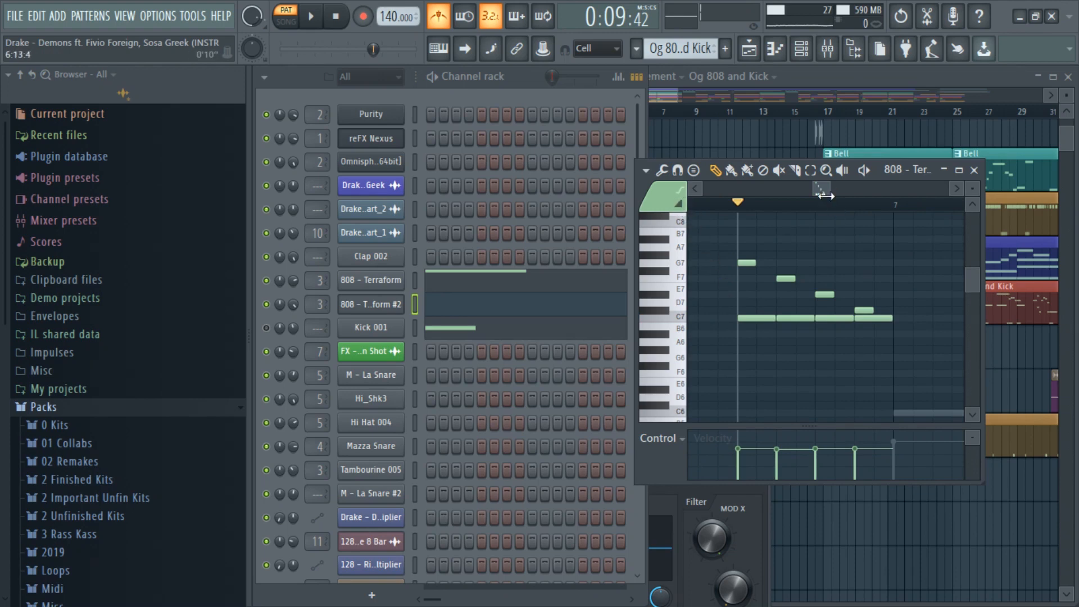
Place example G7, F7 and D#7 slide notes ahead of the run and delete all three
{"action": "scroll", "coordinate": [714, 257], "scroll_direction": "up", "scroll_amount": 2}
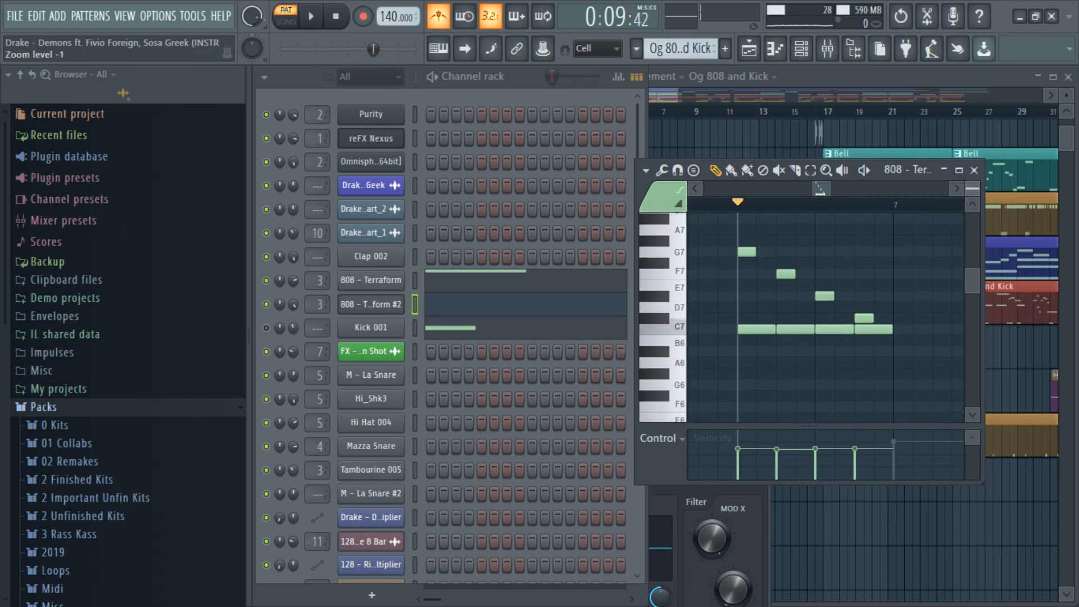
{"action": "left_click", "coordinate": [706, 246]}
{"action": "left_click", "coordinate": [706, 271]}
{"action": "left_click", "coordinate": [729, 297]}
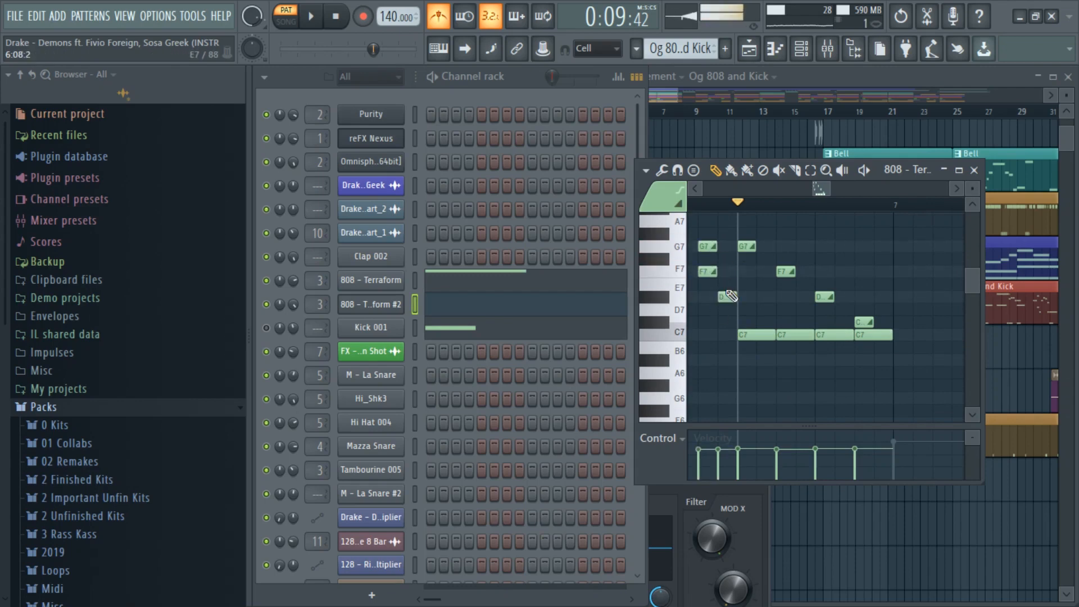
{"action": "right_click", "coordinate": [709, 245]}
{"action": "right_click", "coordinate": [706, 271]}
{"action": "right_click", "coordinate": [727, 296]}
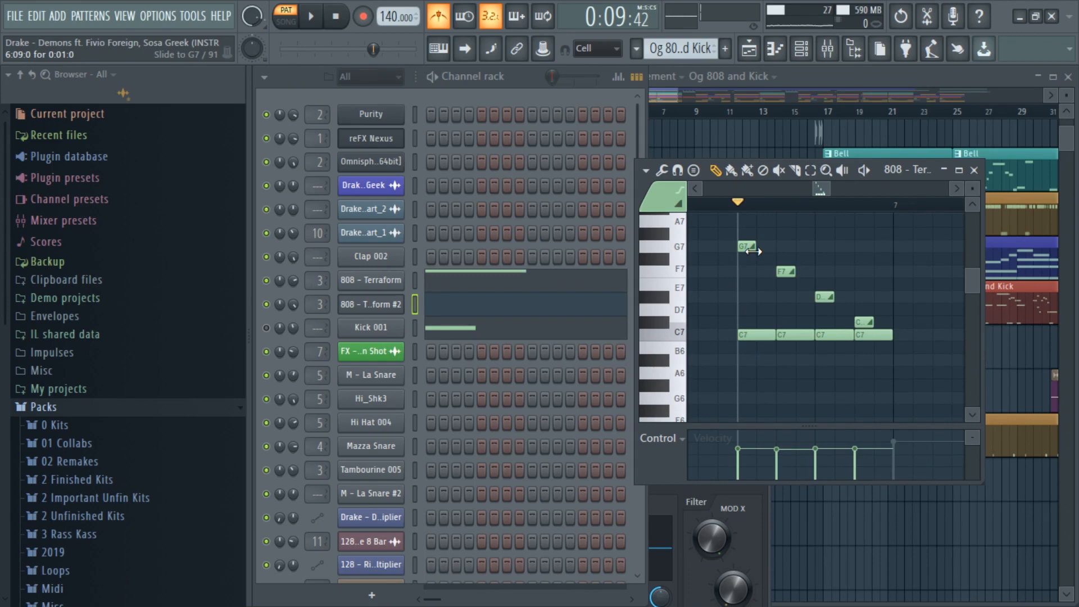
Try extending the first G7 slide note across its C7 note, restore its short length, and play the run
{"action": "left_click", "coordinate": [744, 332]}
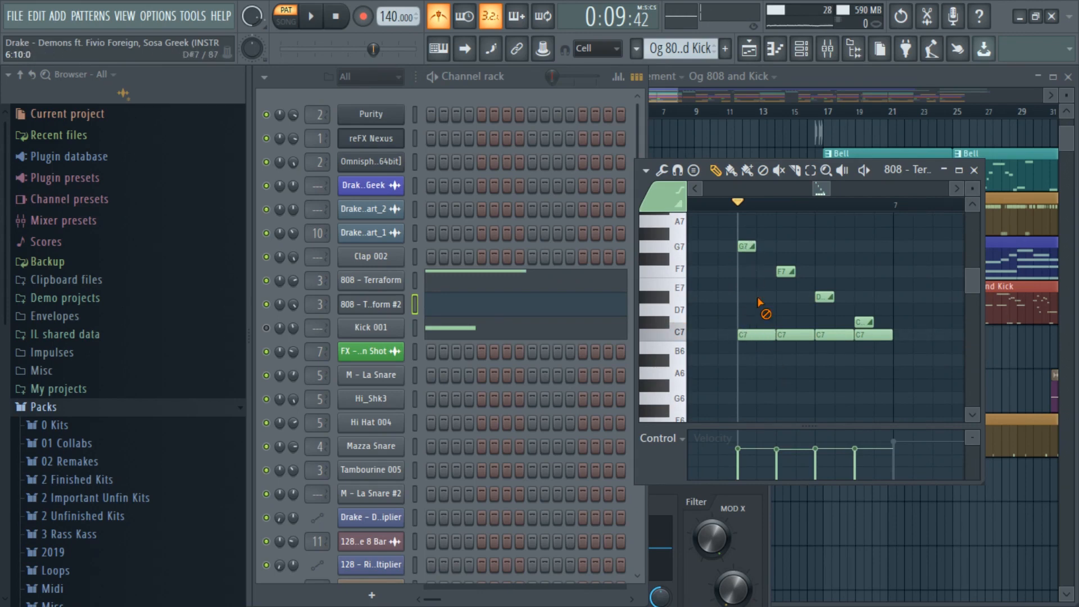
{"action": "mouse_move", "coordinate": [753, 247]}
{"action": "left_mouse_down"}
{"action": "mouse_move", "coordinate": [922, 244]}
{"action": "mouse_move", "coordinate": [923, 256]}
{"action": "mouse_move", "coordinate": [756, 255]}
{"action": "left_mouse_up"}
{"action": "left_click_drag", "start_coordinate": [831, 191], "coordinate": [821, 191]}
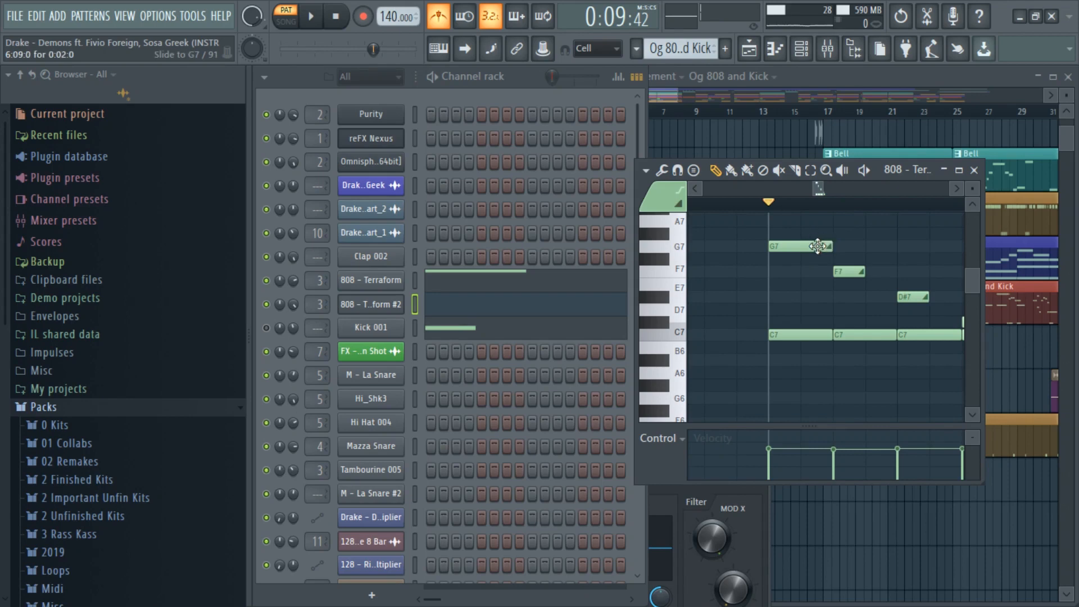
{"action": "left_click_drag", "start_coordinate": [831, 244], "coordinate": [799, 245]}
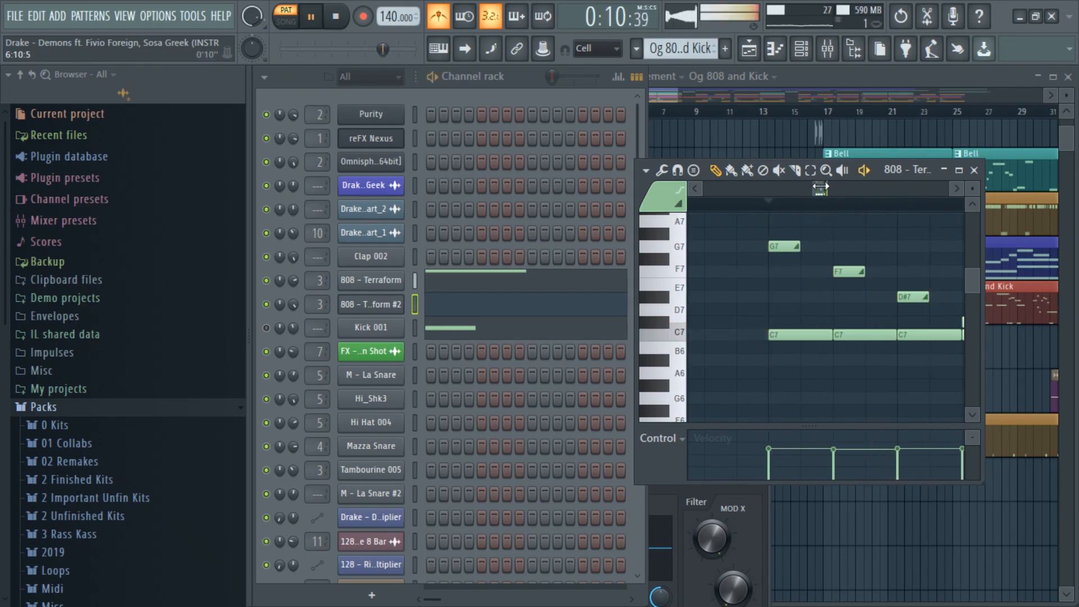
{"action": "scroll", "coordinate": [830, 185], "scroll_direction": "down", "scroll_amount": 2}
{"action": "key", "text": "space"}
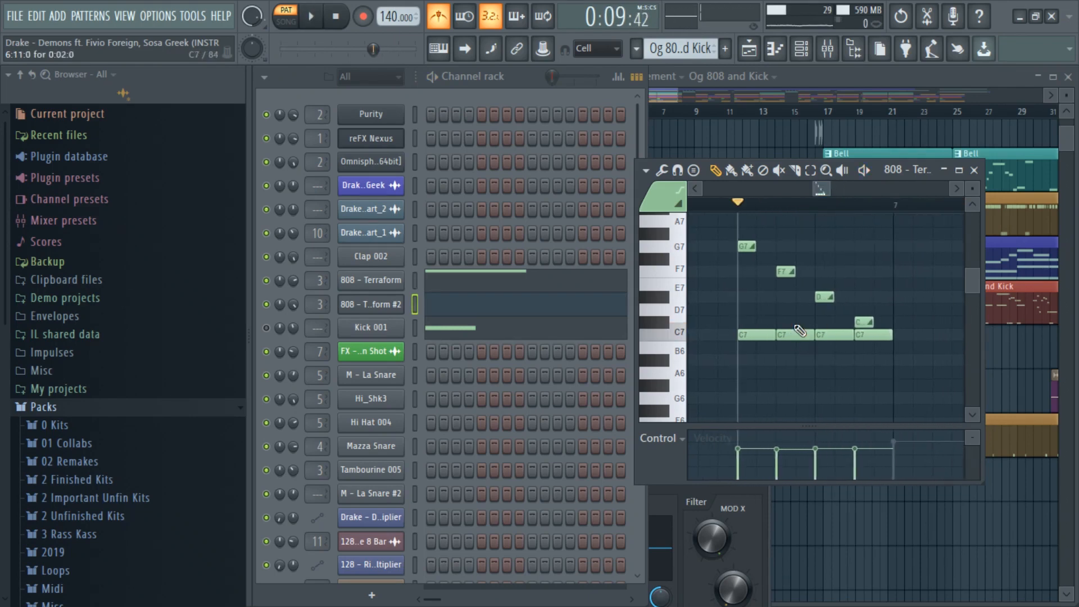
Collapse the Packs folder in the browser and select Current project
{"action": "left_click", "coordinate": [3, 54]}
{"action": "left_click", "coordinate": [58, 133]}
{"action": "left_click", "coordinate": [66, 113]}
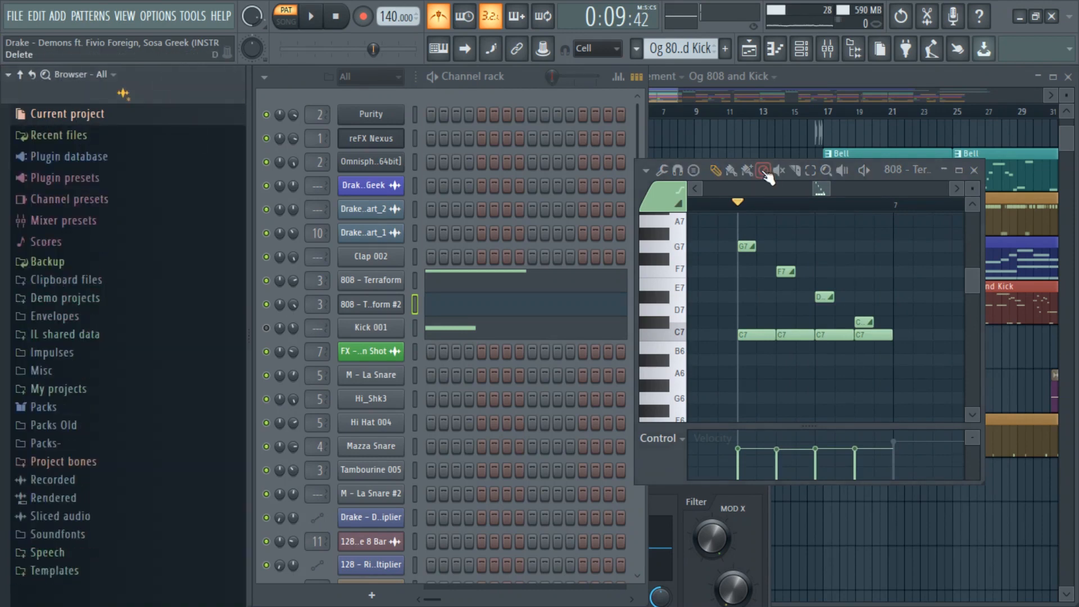
Open the 808 and Kick pattern from its playlist clip at bar 25 and switch to song mode
{"action": "scroll", "coordinate": [826, 186], "scroll_direction": "down", "scroll_amount": 2}
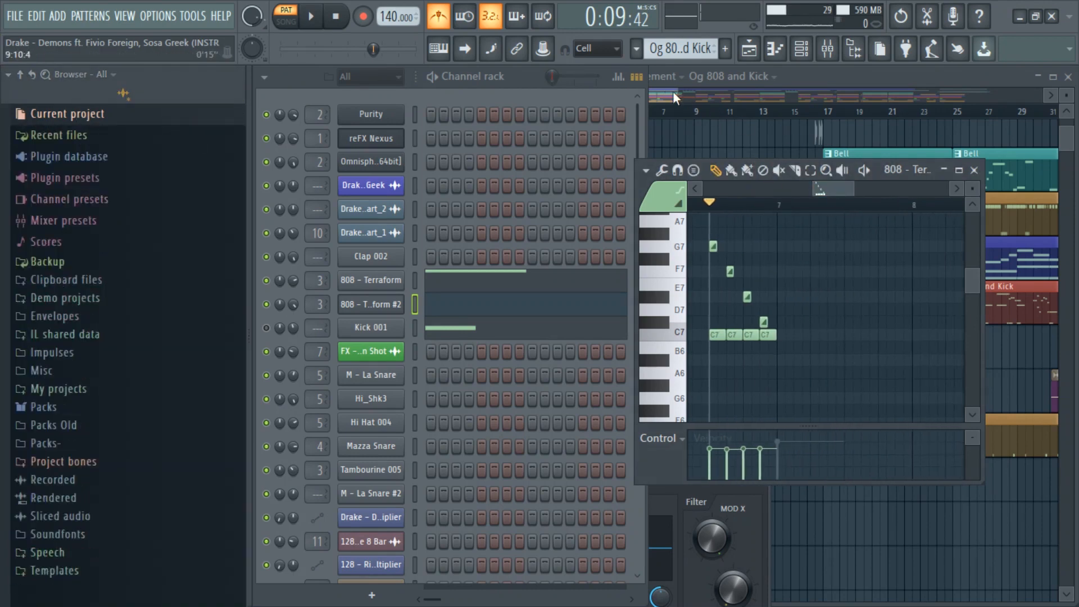
{"action": "left_click", "coordinate": [673, 91]}
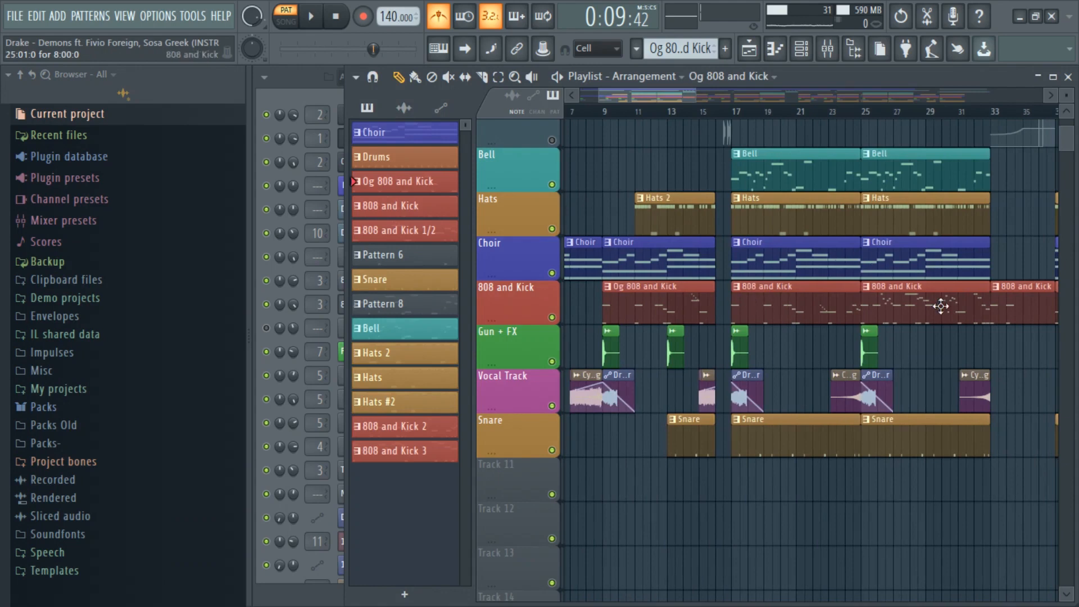
{"action": "double_click", "coordinate": [941, 305]}
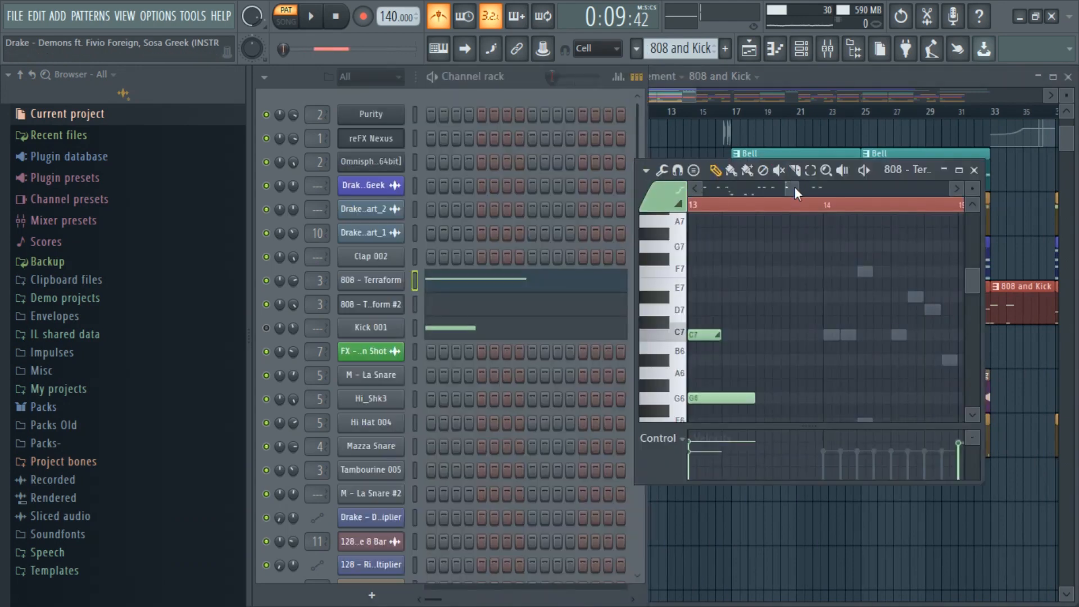
{"action": "scroll", "coordinate": [795, 187], "scroll_direction": "down", "scroll_amount": 5}
{"action": "key", "text": "l"}
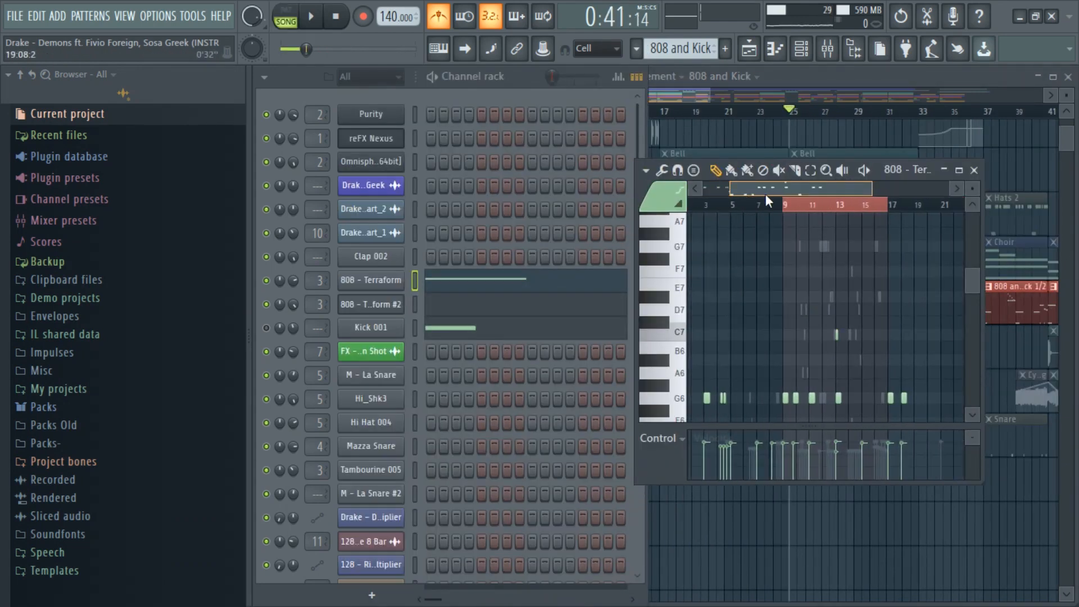
Play the song from bar 25 while following the 808 - Terraform notes in the piano roll
{"action": "key", "text": "space"}
{"action": "scroll", "coordinate": [832, 294], "scroll_direction": "down", "scroll_amount": 3}
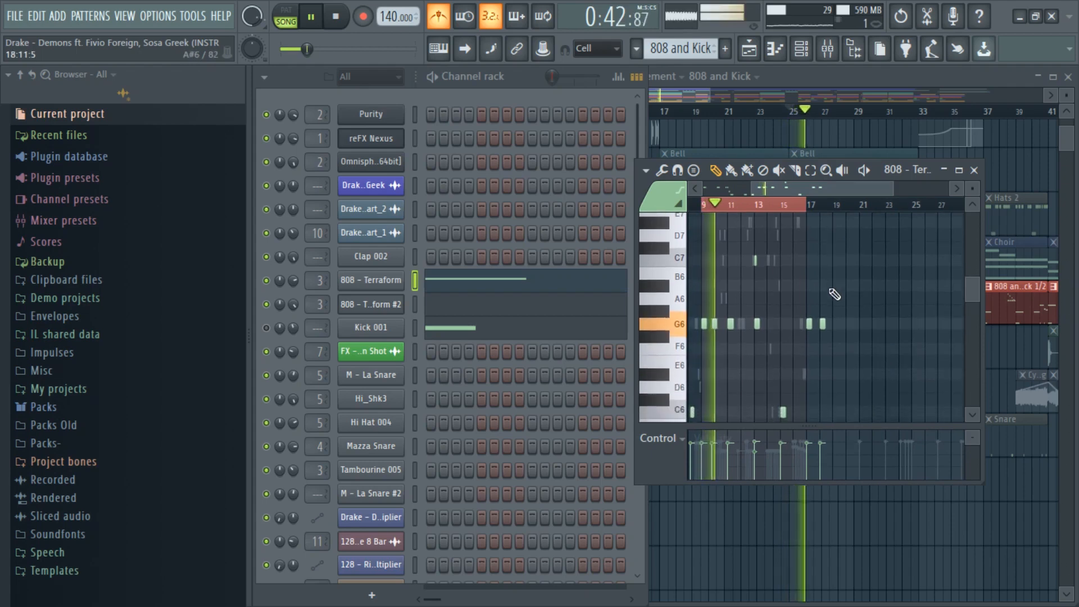
{"action": "scroll", "coordinate": [834, 294], "scroll_direction": "up", "scroll_amount": 2}
{"action": "scroll", "coordinate": [834, 294], "scroll_direction": "down", "scroll_amount": 2}
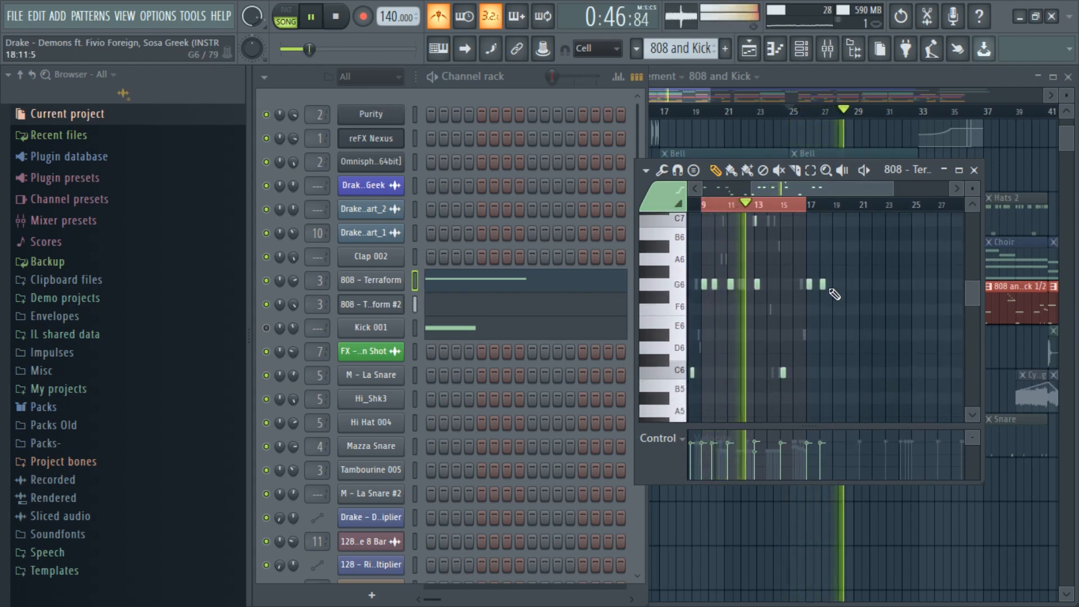
Show the 808 - Terraform #2 notes during playback, review their high and low parts, and stop the song
{"action": "left_click", "coordinate": [515, 309]}
{"action": "scroll", "coordinate": [872, 313], "scroll_direction": "up", "scroll_amount": 1}
{"action": "scroll", "coordinate": [877, 315], "scroll_direction": "up", "scroll_amount": 3}
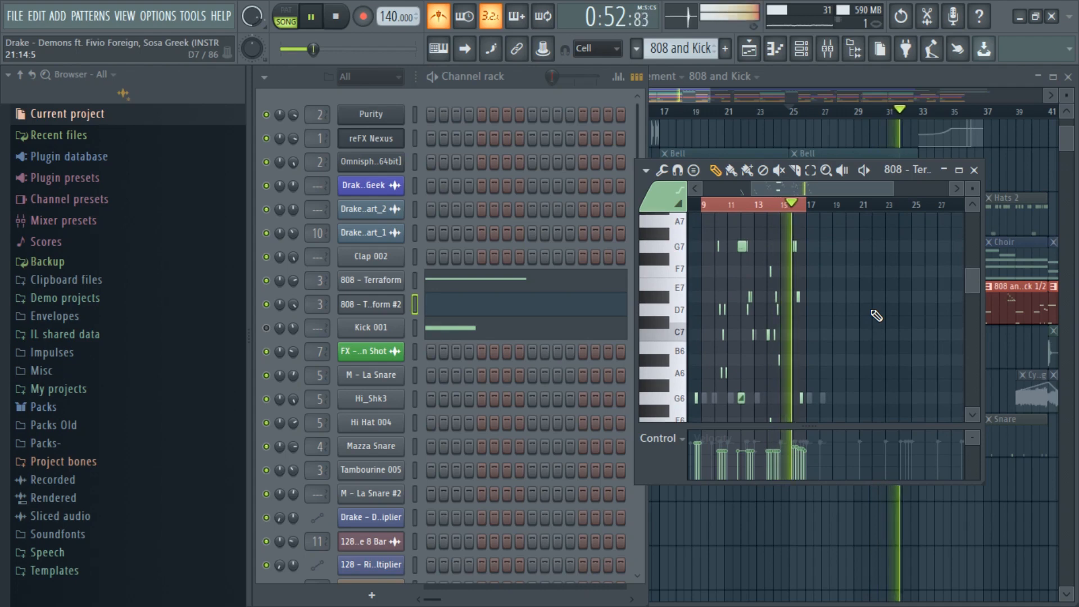
{"action": "scroll", "coordinate": [876, 316], "scroll_direction": "down", "scroll_amount": 3}
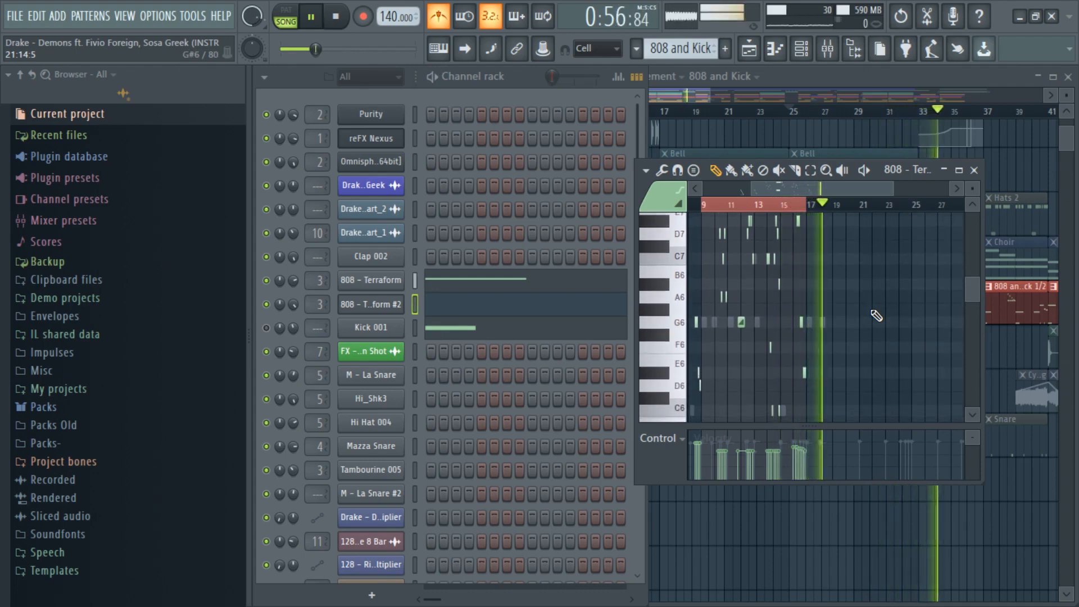
{"action": "key", "text": "space"}
Open the Kick 001 notes of the 808 and Kick pattern in the piano roll and unmute the channel
{"action": "left_click", "coordinate": [447, 332]}
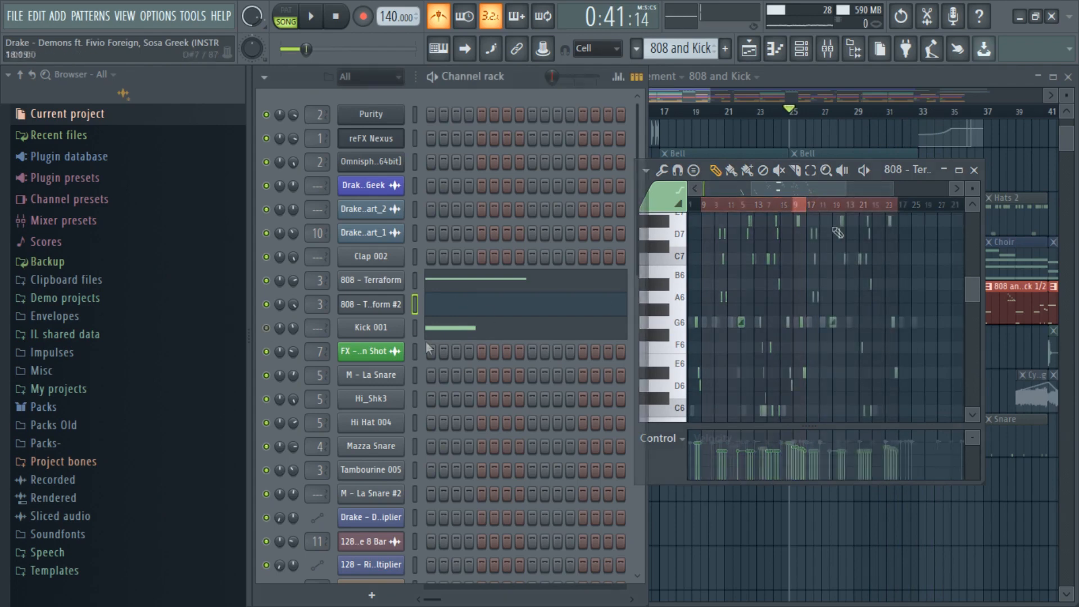
{"action": "scroll", "coordinate": [816, 258], "scroll_direction": "down", "scroll_amount": 7}
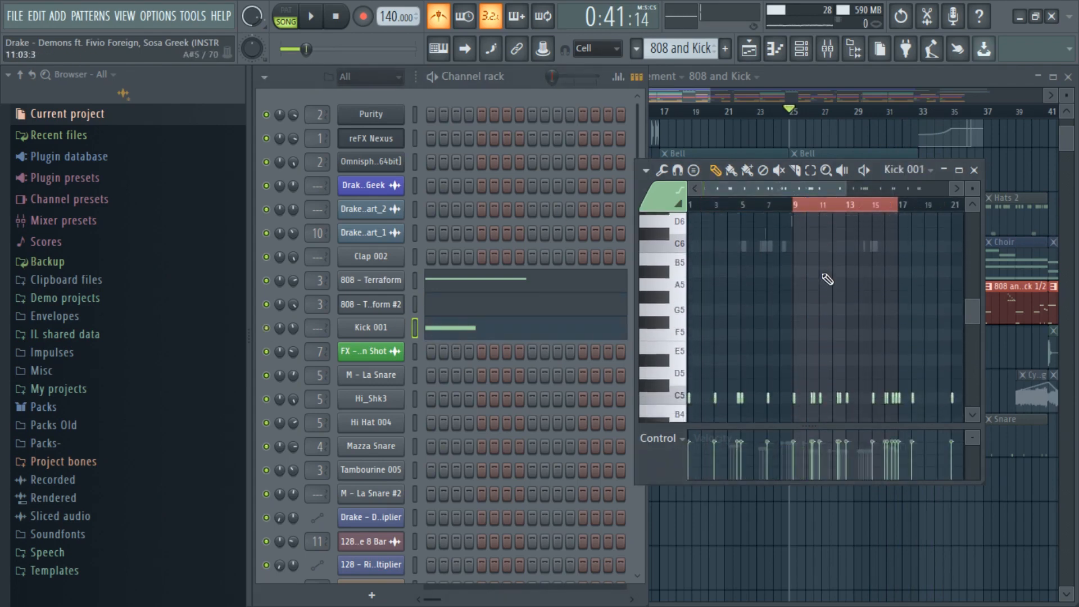
{"action": "left_click_drag", "start_coordinate": [761, 189], "coordinate": [792, 208]}
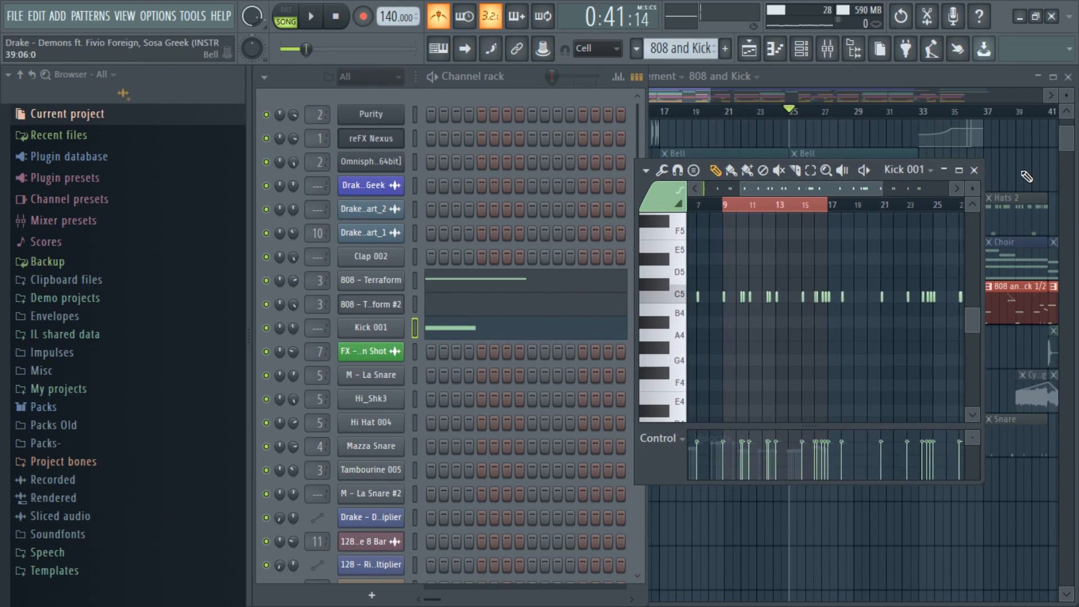
Turn off the metronome and play the kick and 808 section from bar 25 through bar 32
{"action": "key", "text": "space"}
{"action": "left_click", "coordinate": [439, 17]}
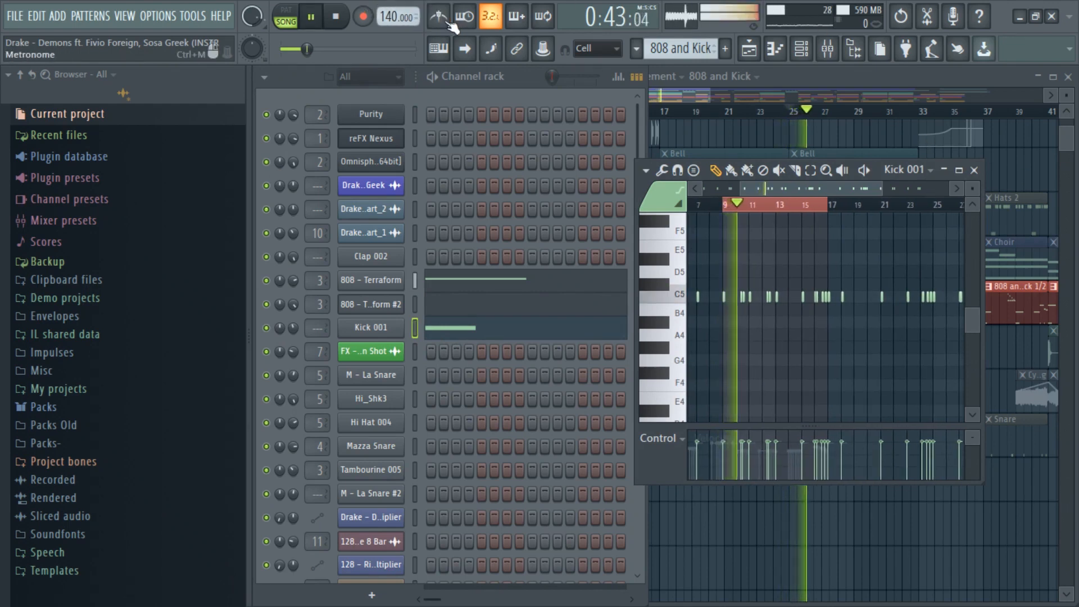
{"action": "left_click_drag", "start_coordinate": [882, 193], "coordinate": [816, 188]}
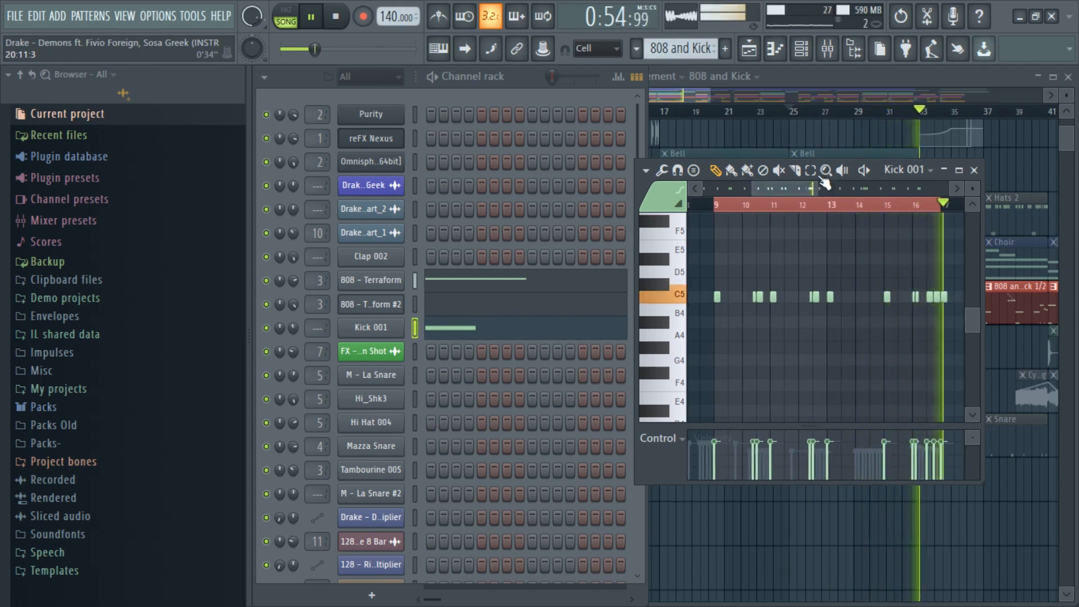
{"action": "key", "text": "space"}
Unmute the Choir track in the playlist and play it together with the 808 and Kick track from bar 25
{"action": "left_click", "coordinate": [666, 80]}
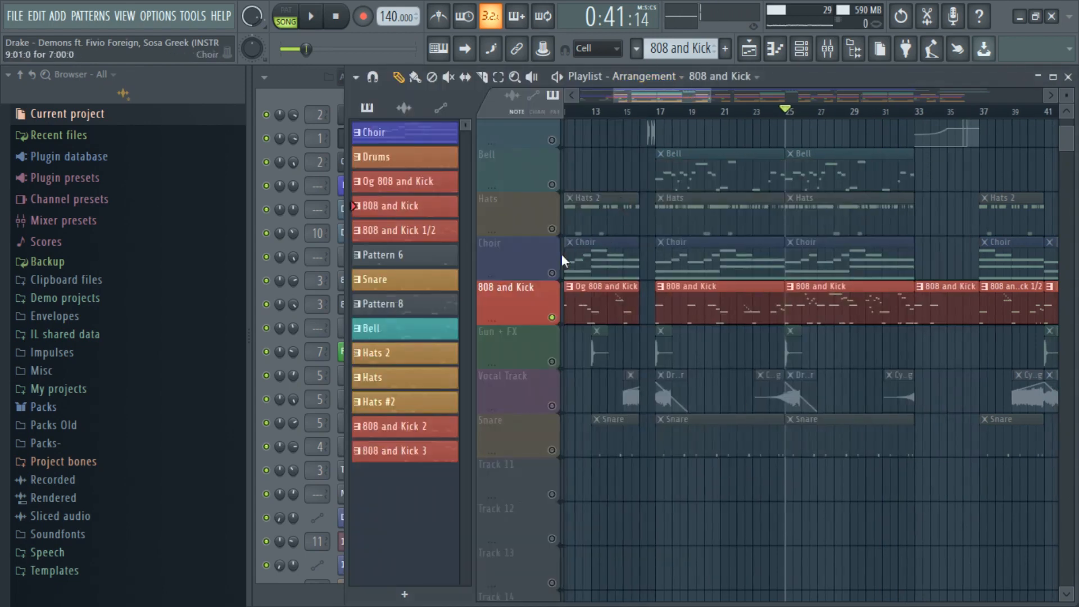
{"action": "left_click", "coordinate": [552, 273]}
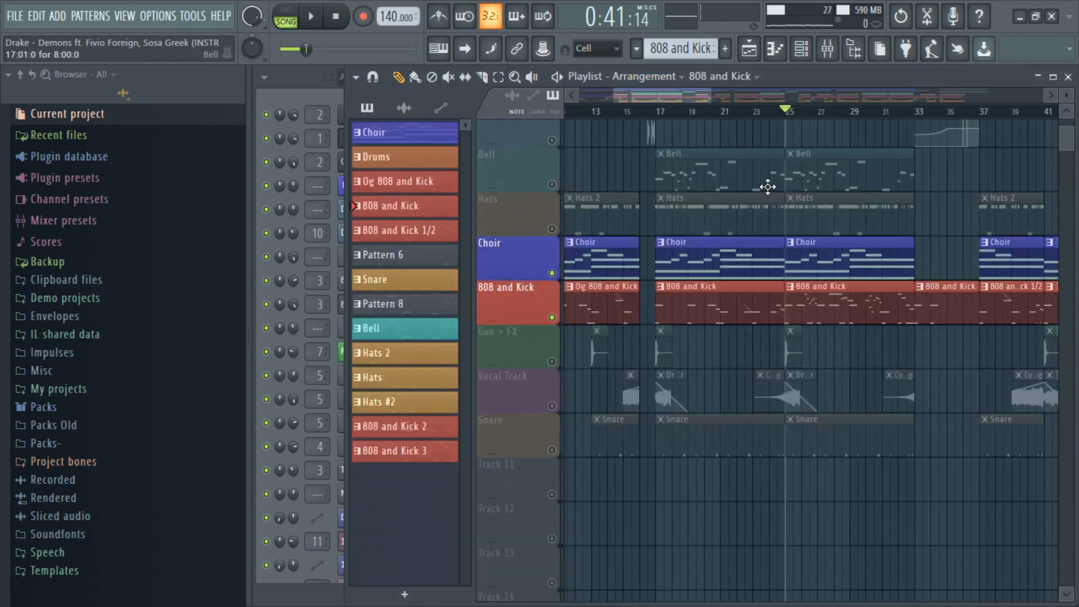
{"action": "key", "text": "space"}
{"action": "left_click_drag", "start_coordinate": [684, 98], "coordinate": [726, 91]}
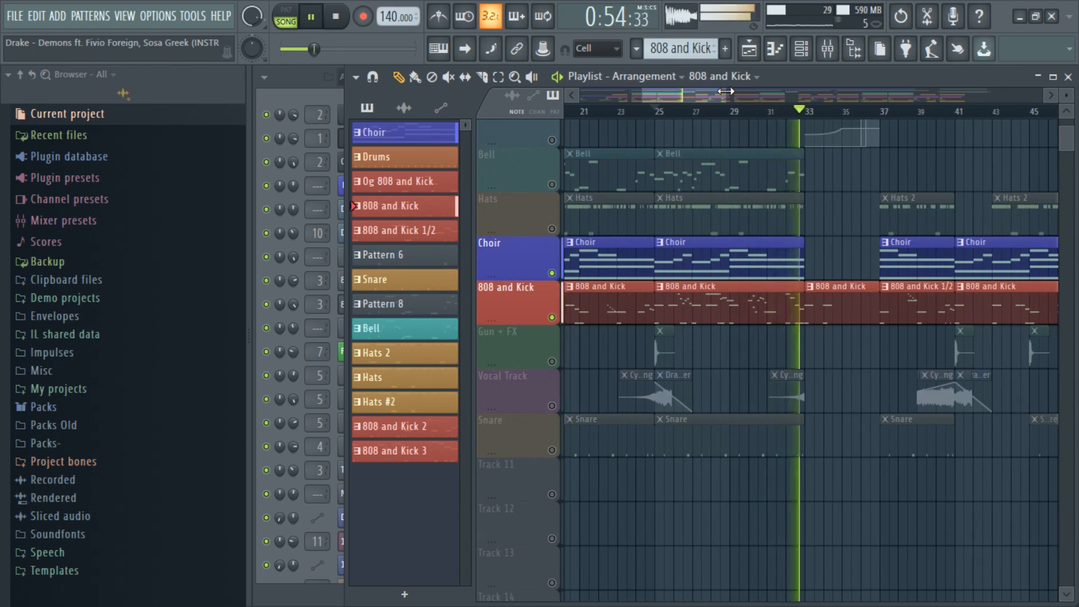
{"action": "key", "text": "space"}
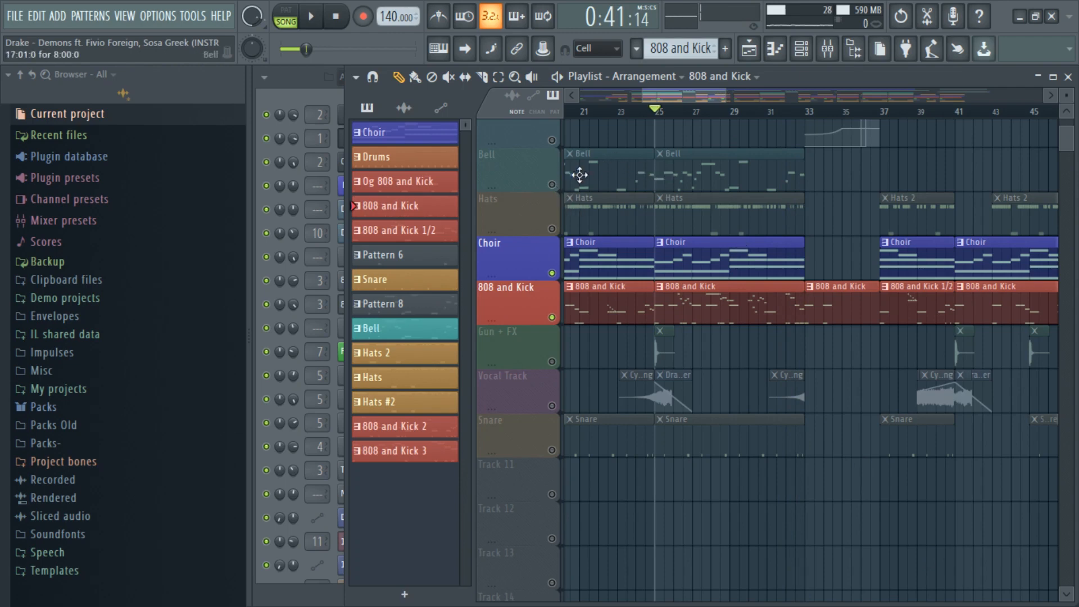
Unmute the Bell track, open its Bell pattern in the piano roll, and play the pattern on its own
{"action": "left_click", "coordinate": [562, 189]}
{"action": "double_click", "coordinate": [682, 175]}
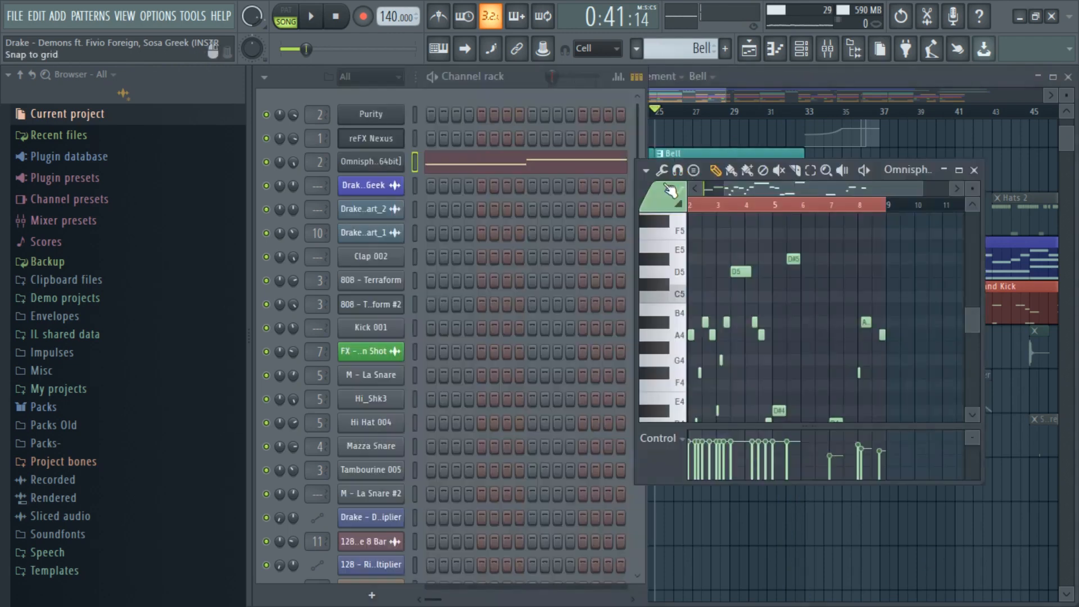
{"action": "scroll", "coordinate": [843, 205], "scroll_direction": "left", "scroll_amount": 2}
{"action": "scroll", "coordinate": [929, 207], "scroll_direction": "down", "scroll_amount": 1}
{"action": "scroll", "coordinate": [899, 219], "scroll_direction": "down", "scroll_amount": 2}
{"action": "key", "text": "space"}
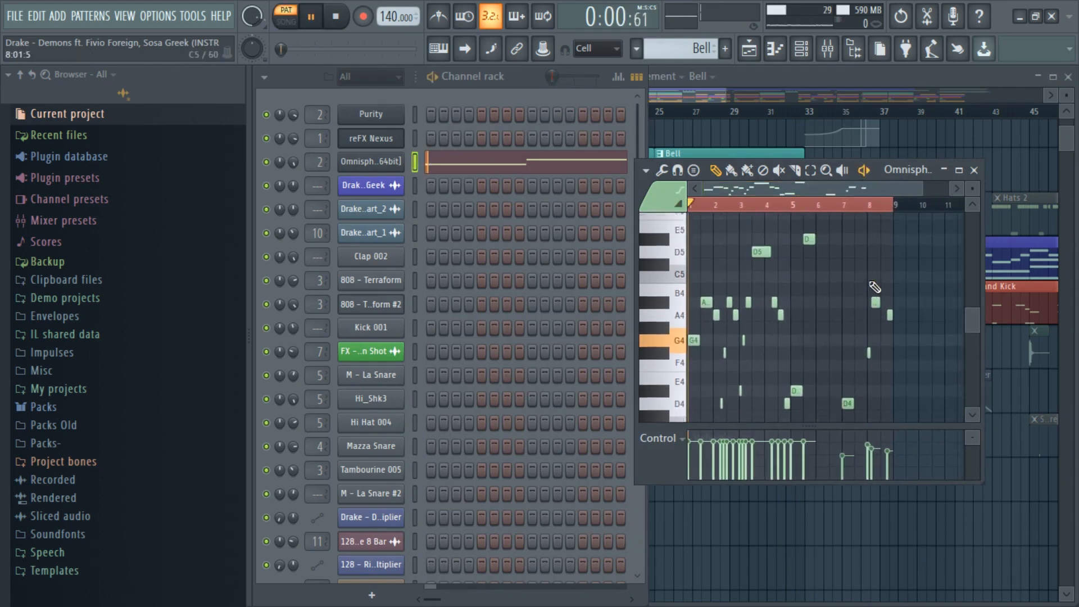
{"action": "scroll", "coordinate": [875, 284], "scroll_direction": "up", "scroll_amount": 2}
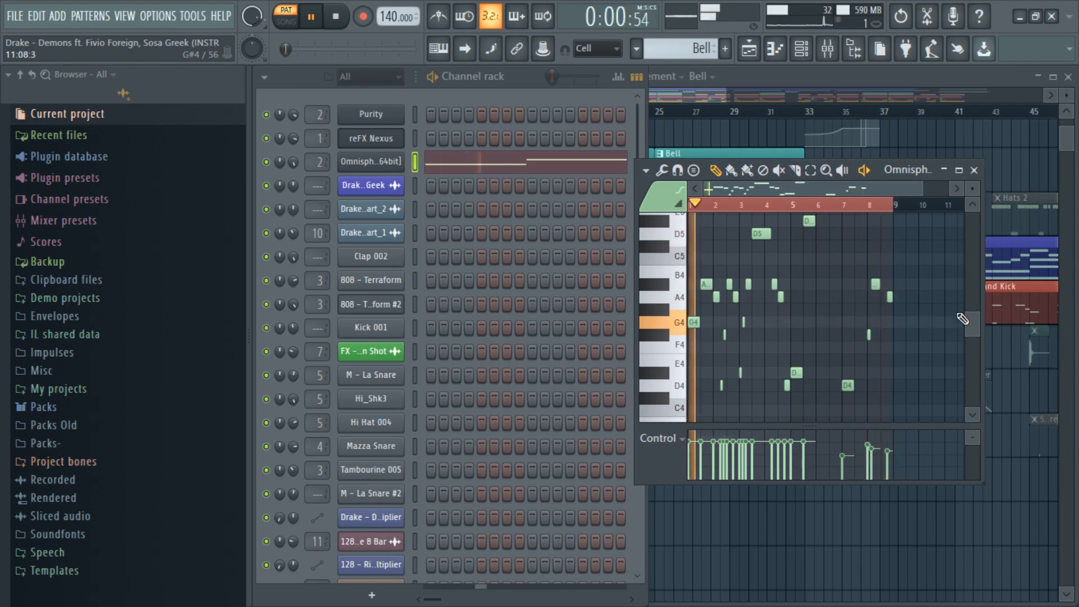
Return to the playlist in song mode and play the Bell, Choir and 808 and Kick tracks from bar 25
{"action": "left_click", "coordinate": [721, 105]}
{"action": "key", "text": "l"}
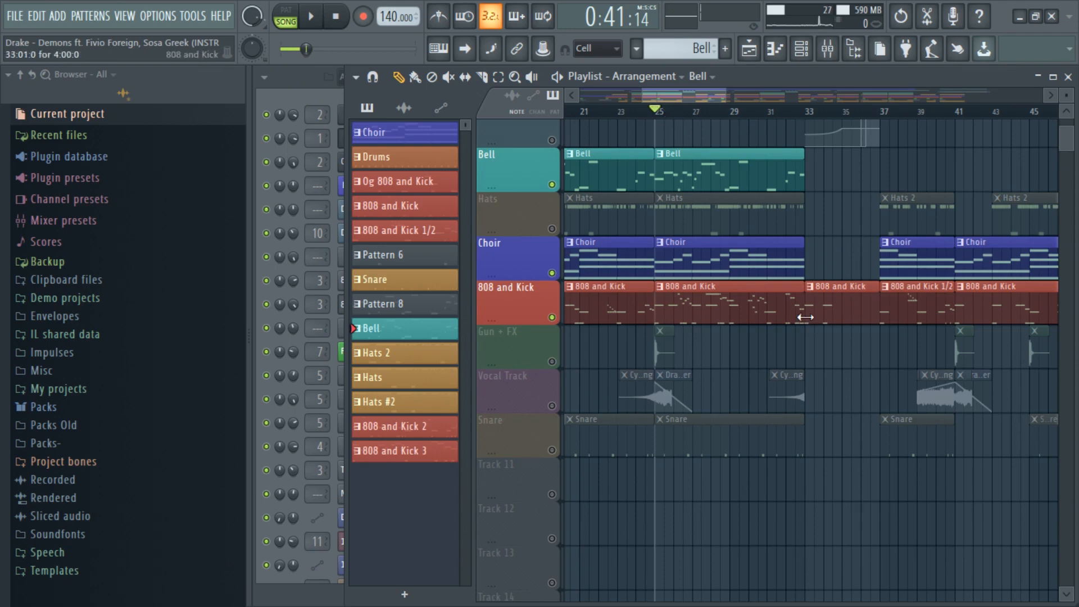
{"action": "key", "text": "space"}
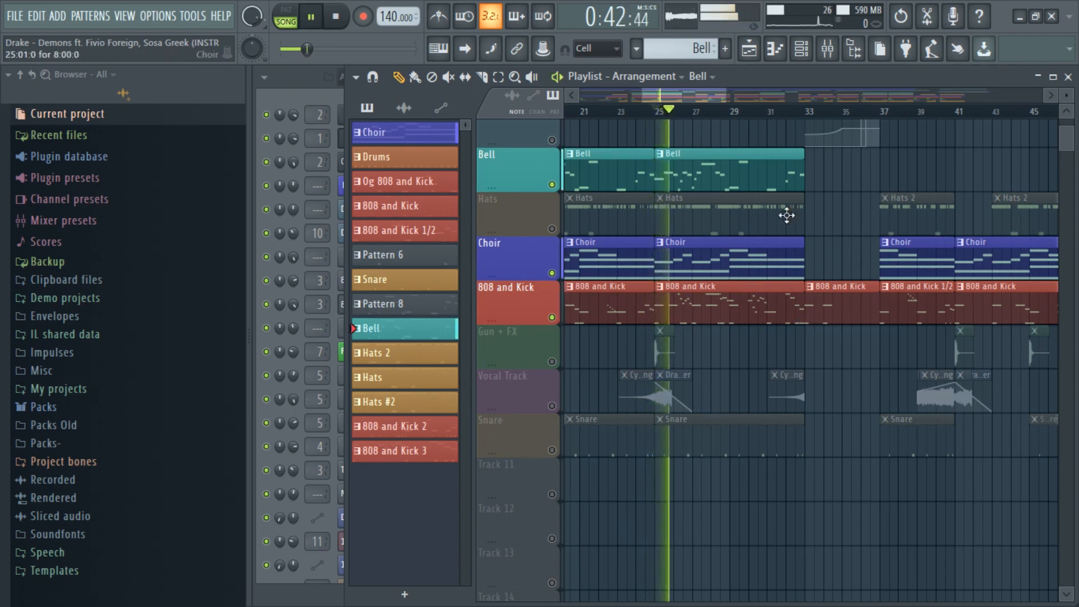
Select bars 25 through 32 on the playlist timeline, stop the playback and deselect the clips
{"action": "left_click_drag", "start_coordinate": [805, 112], "coordinate": [656, 113]}
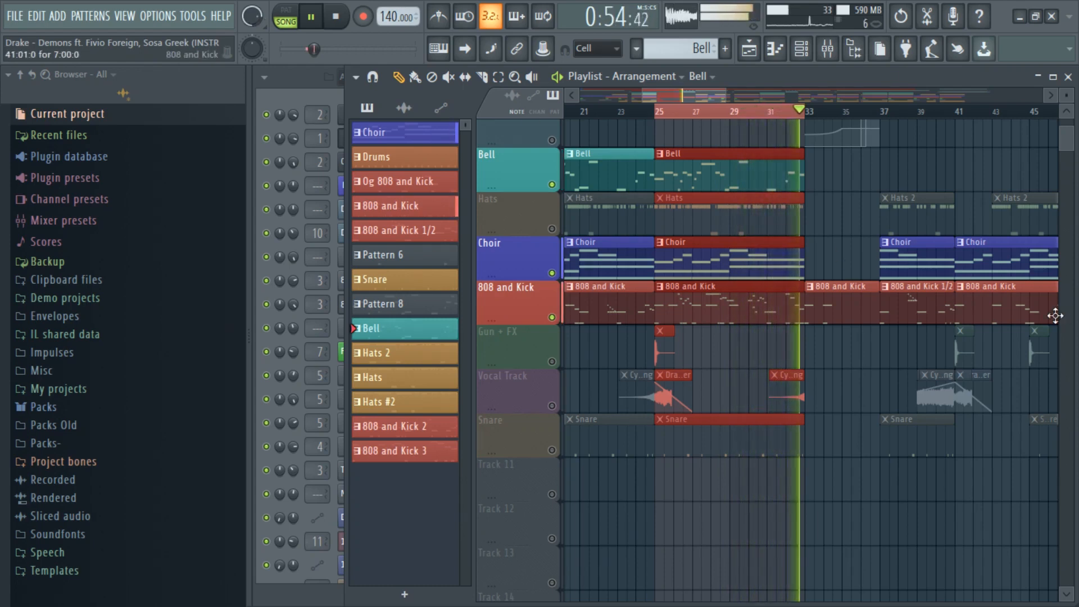
{"action": "key", "text": "space"}
{"action": "left_click", "coordinate": [857, 238], "text": "ctrl"}
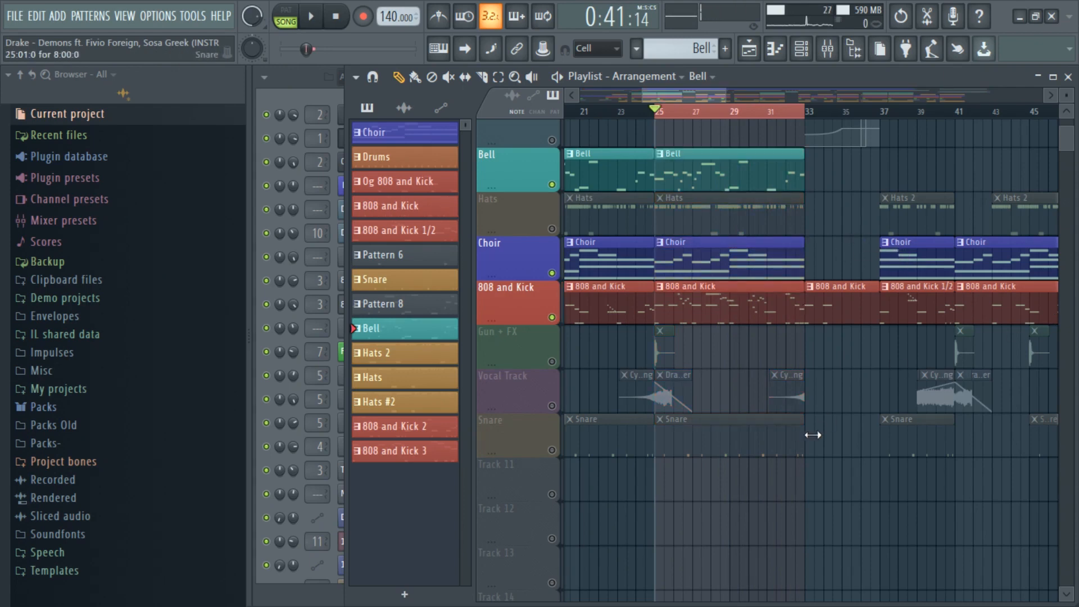
Unmute the Snare track, open its Snare pattern and show the Mazza Snare notes in the piano roll
{"action": "left_click", "coordinate": [563, 457]}
{"action": "double_click", "coordinate": [700, 444]}
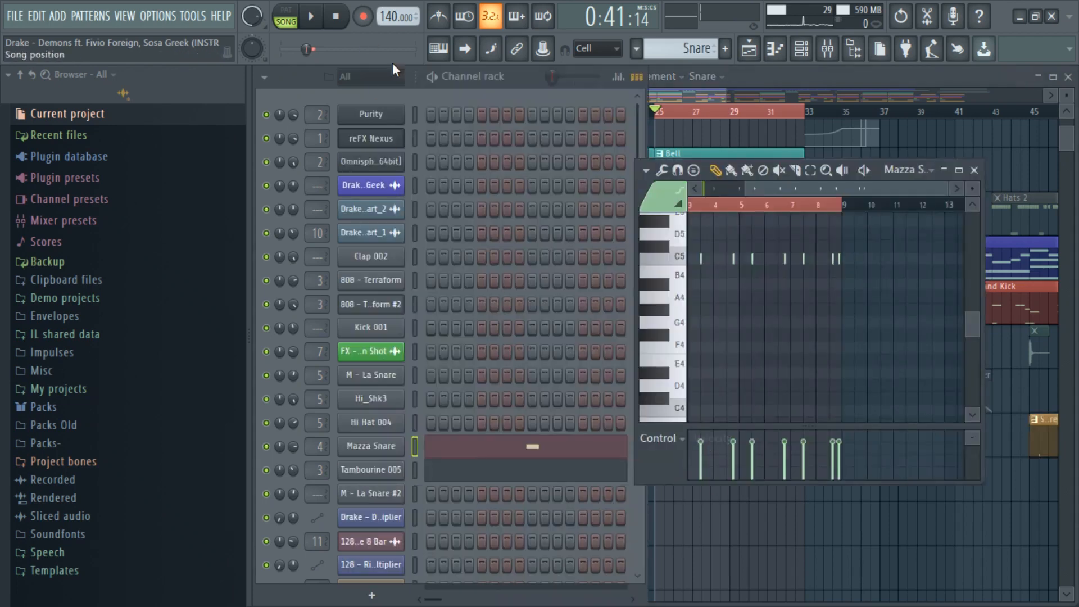
{"action": "left_click", "coordinate": [495, 445]}
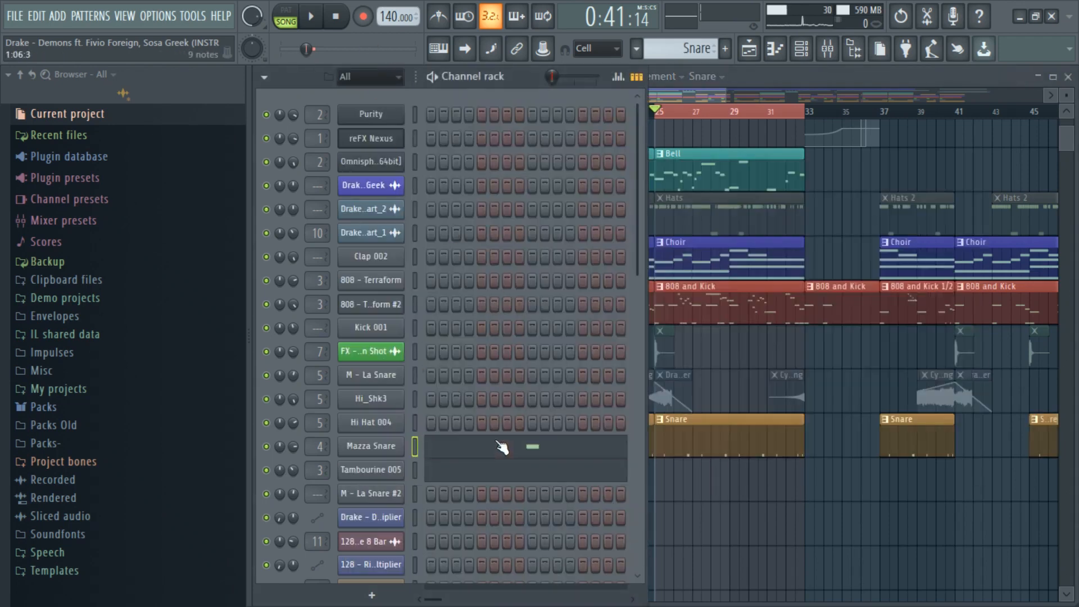
Show the Tambourine 005 notes in the piano roll and play the Snare pattern on its own with the metronome on
{"action": "left_click", "coordinate": [444, 456]}
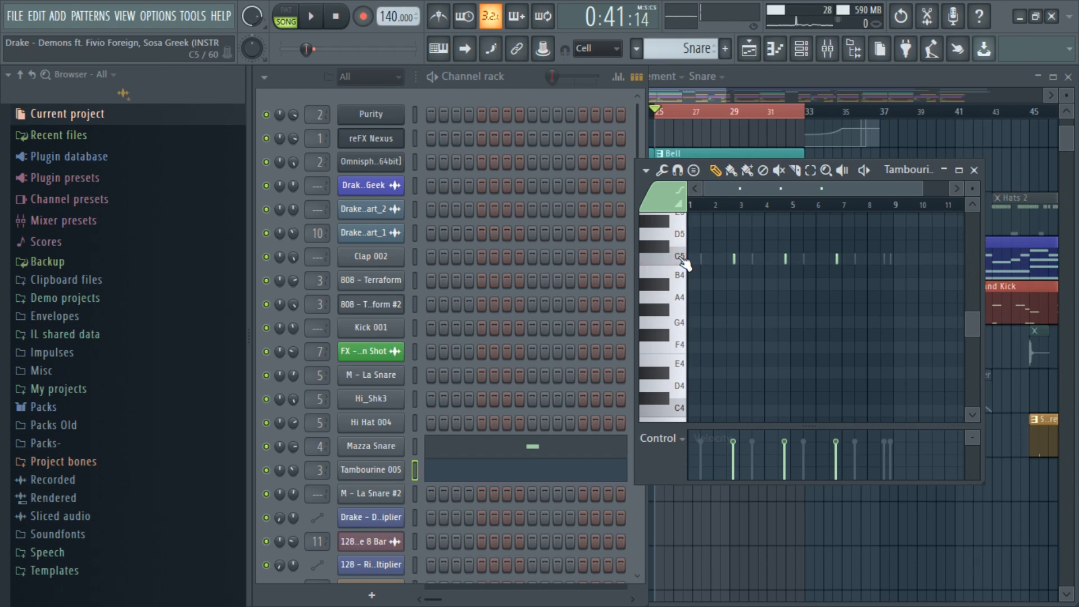
{"action": "key", "text": "l"}
{"action": "key", "text": "ctrl+m"}
{"action": "key", "text": "space"}
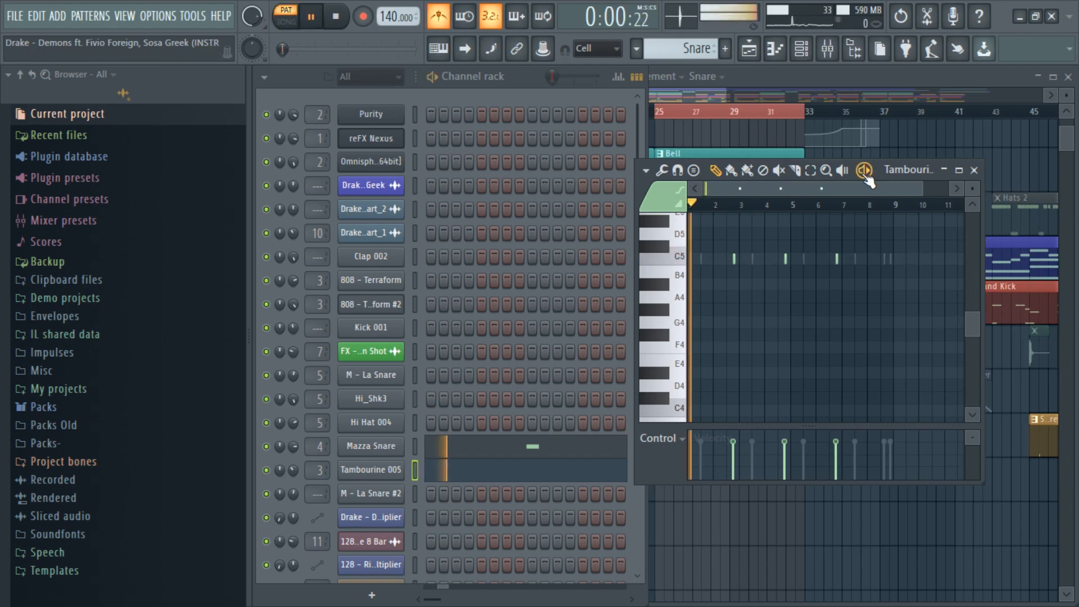
{"action": "left_click_drag", "start_coordinate": [924, 187], "coordinate": [869, 181]}
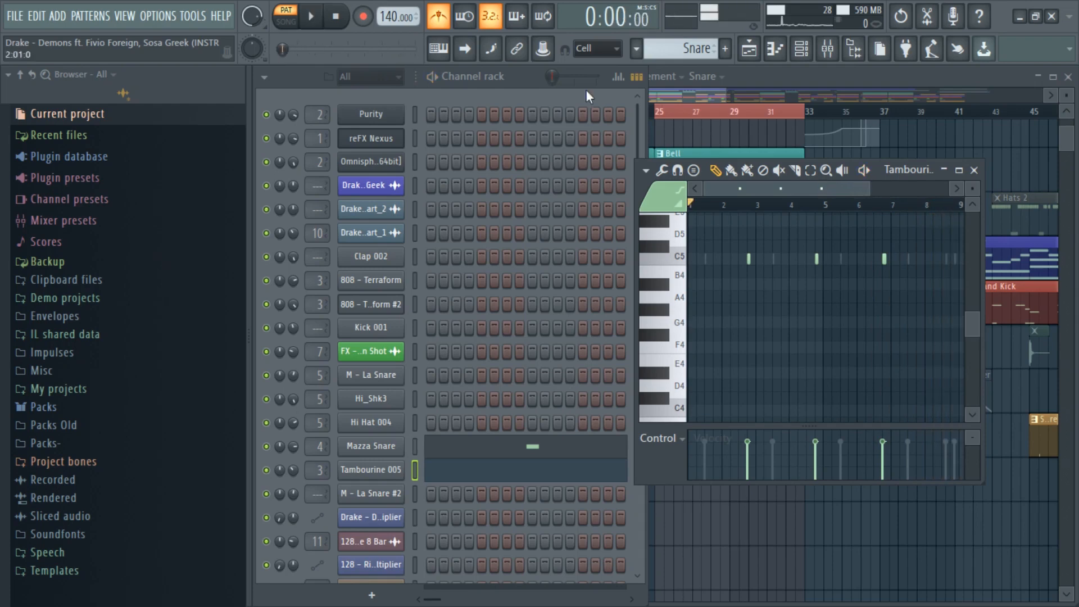
Return to the playlist in song mode and play the Snare track with Bell, Choir and 808 and Kick from bar 25
{"action": "left_click", "coordinate": [799, 76]}
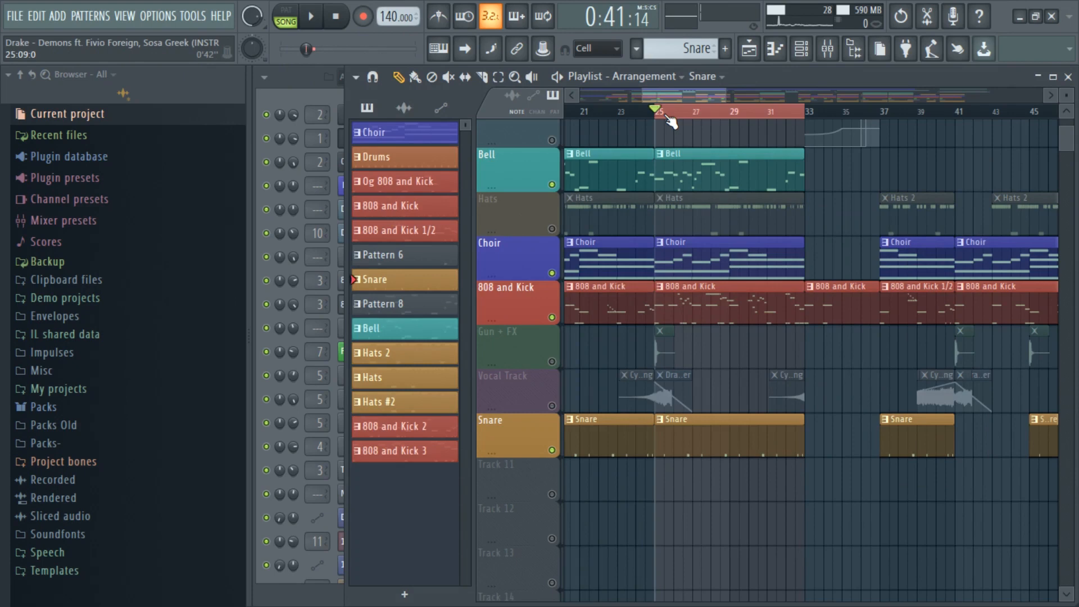
{"action": "key", "text": "space"}
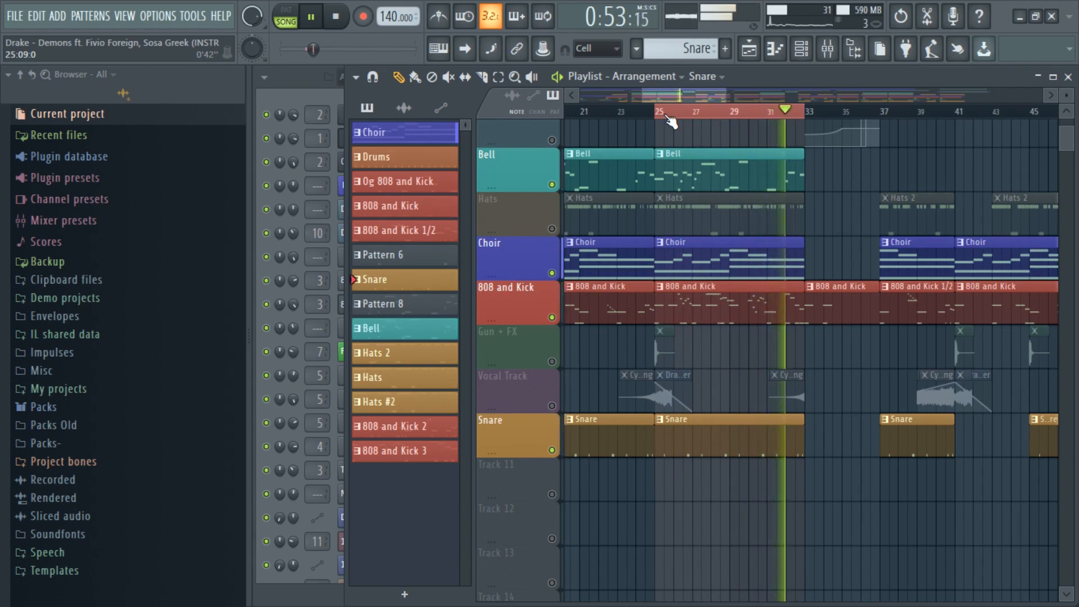
{"action": "key", "text": "space"}
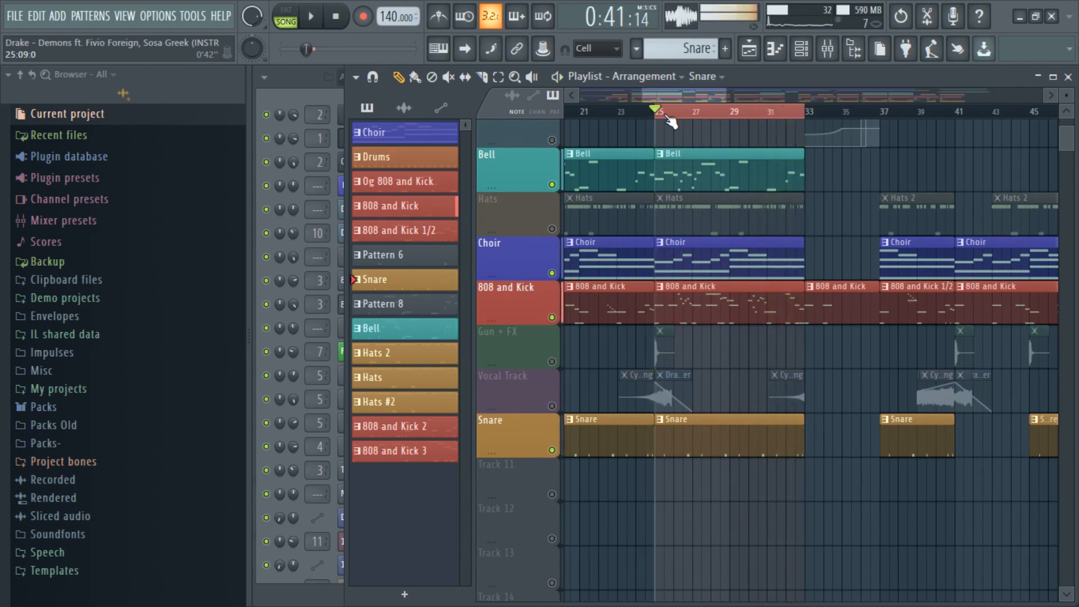
Unmute the Gun + FX track and open the channel settings of its FX - Gun Shot clip at bar 25
{"action": "scroll", "coordinate": [781, 441], "scroll_direction": "up", "scroll_amount": 4}
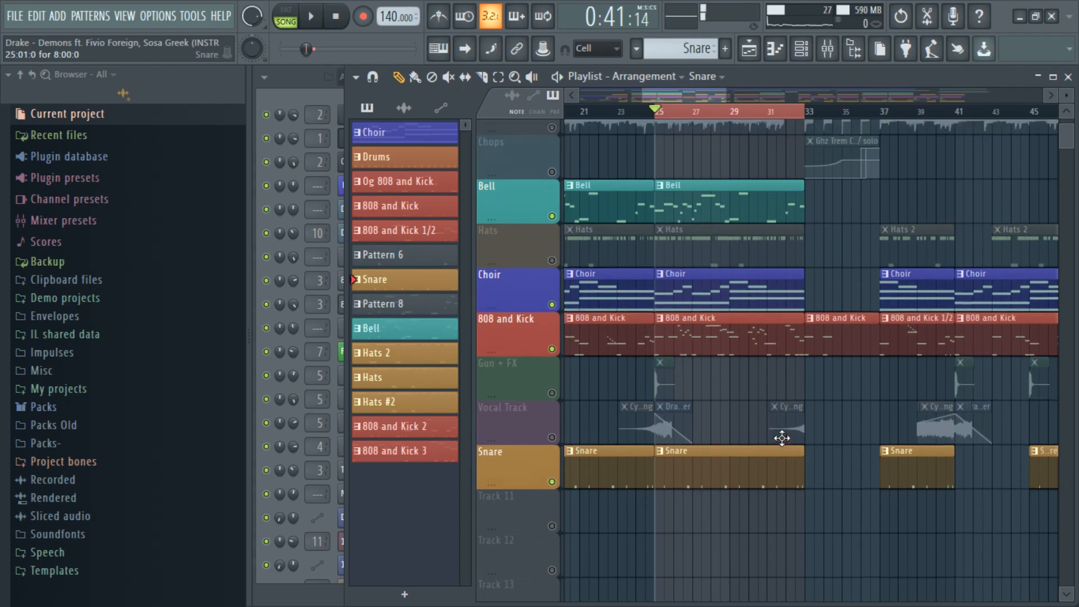
{"action": "scroll", "coordinate": [680, 372], "scroll_direction": "down", "scroll_amount": 2}
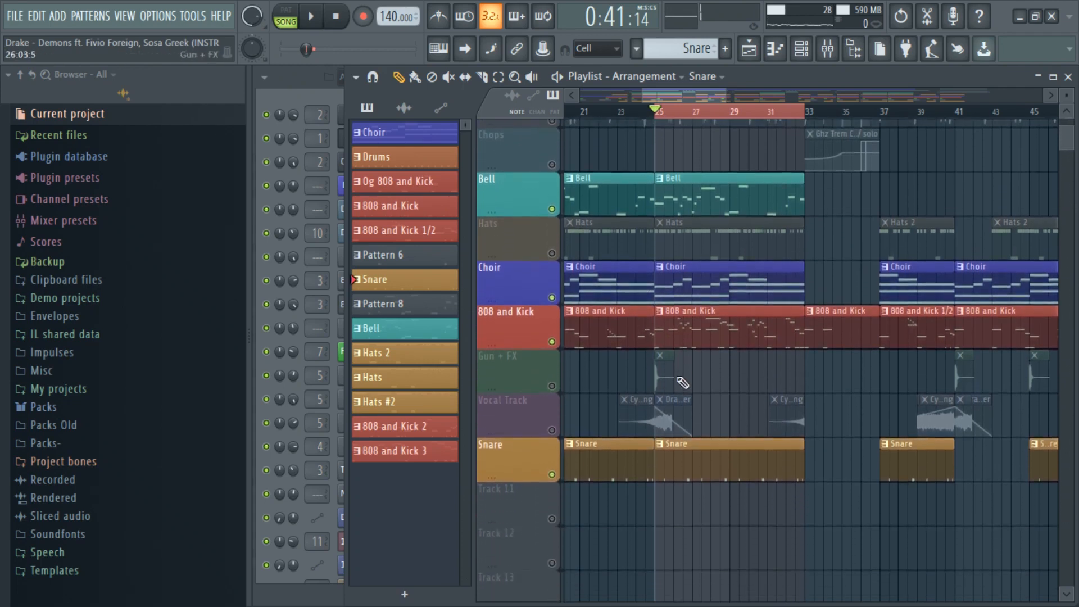
{"action": "left_click", "coordinate": [552, 377]}
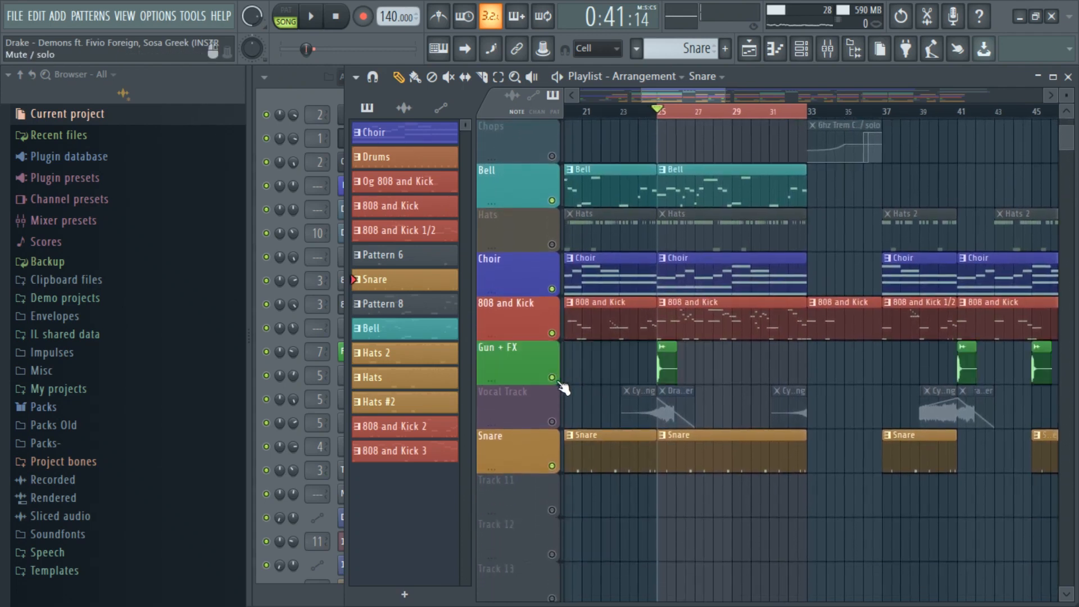
{"action": "left_click", "coordinate": [667, 353]}
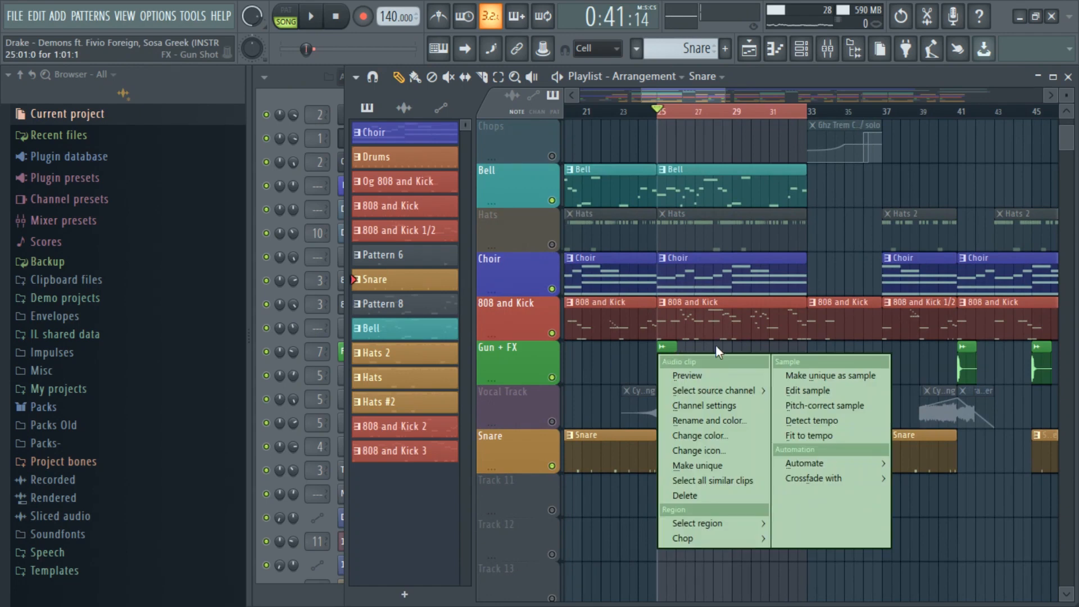
{"action": "key", "text": "Escape"}
{"action": "left_click", "coordinate": [667, 363]}
{"action": "double_click", "coordinate": [668, 381]}
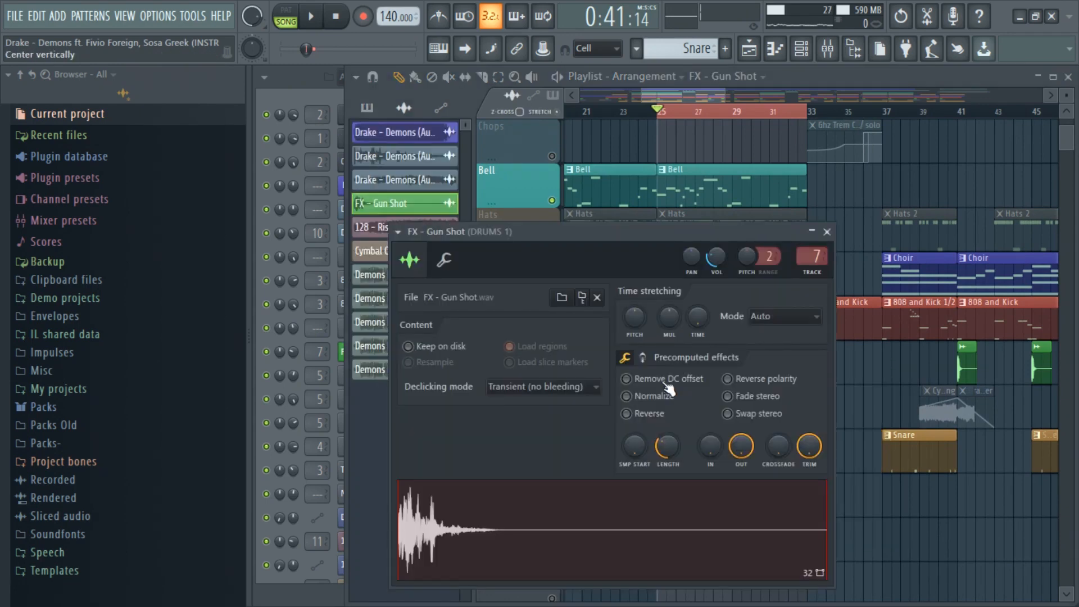
{"action": "left_click_drag", "start_coordinate": [543, 232], "coordinate": [450, 204]}
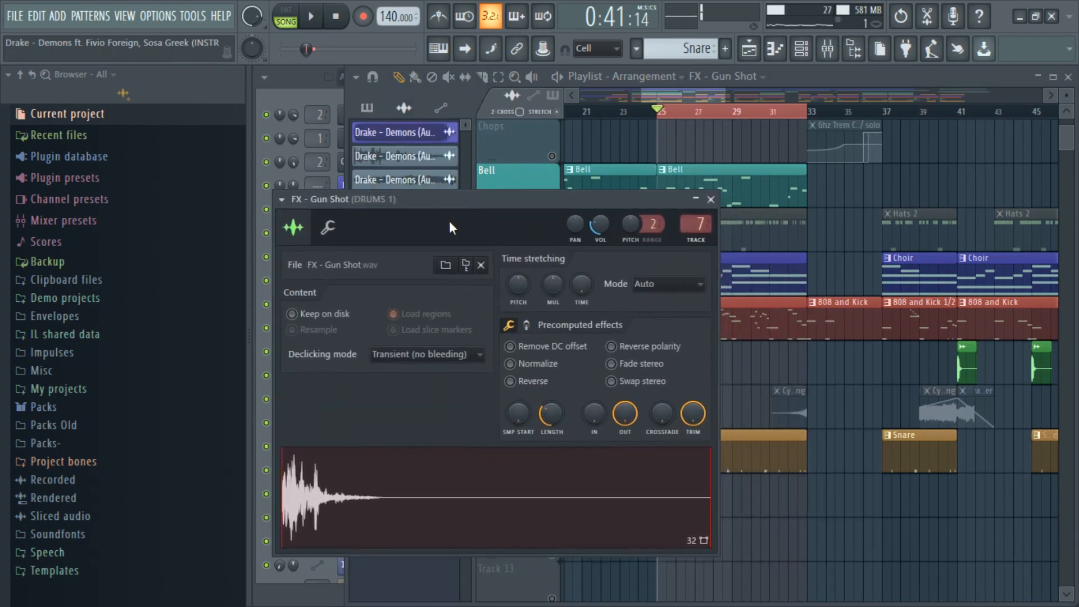
Return to the playlist and play the gun shot together with the other unmuted tracks from bar 25
{"action": "left_click", "coordinate": [695, 149]}
{"action": "key", "text": "space"}
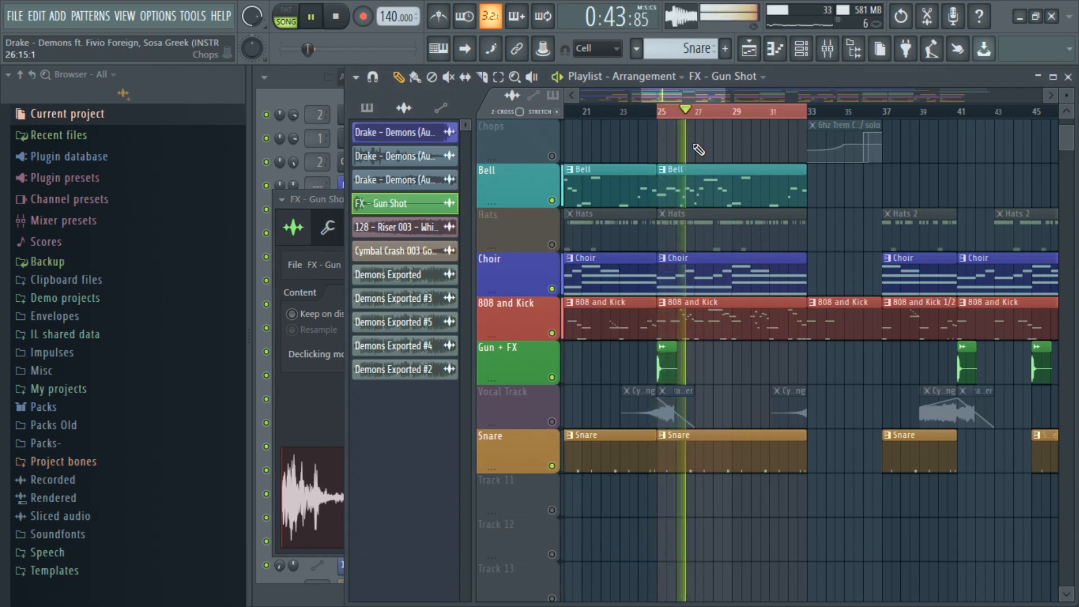
{"action": "key", "text": "space"}
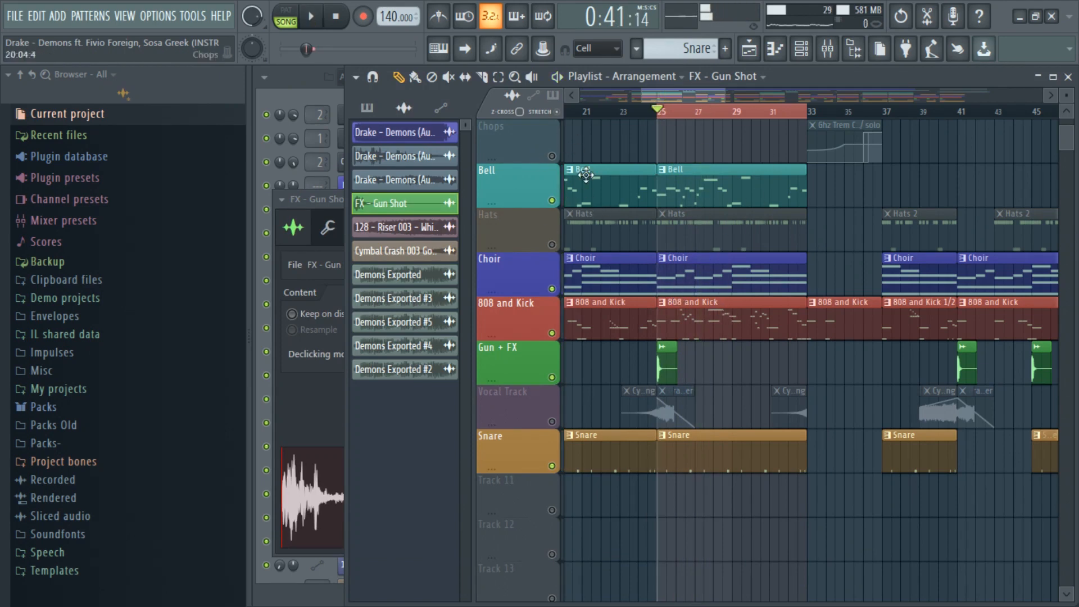
Unmute the Vocal Track in the playlist and look over its clips at the start of the song
{"action": "scroll", "coordinate": [618, 169], "scroll_direction": "up", "scroll_amount": 2}
{"action": "scroll", "coordinate": [682, 258], "scroll_direction": "down", "scroll_amount": 2}
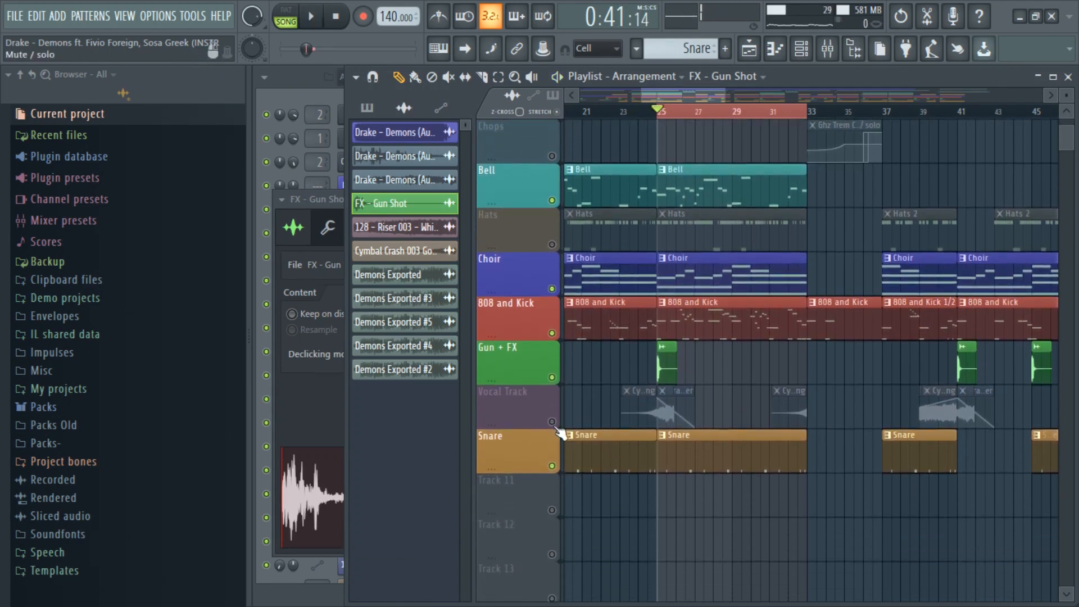
{"action": "left_click", "coordinate": [551, 422]}
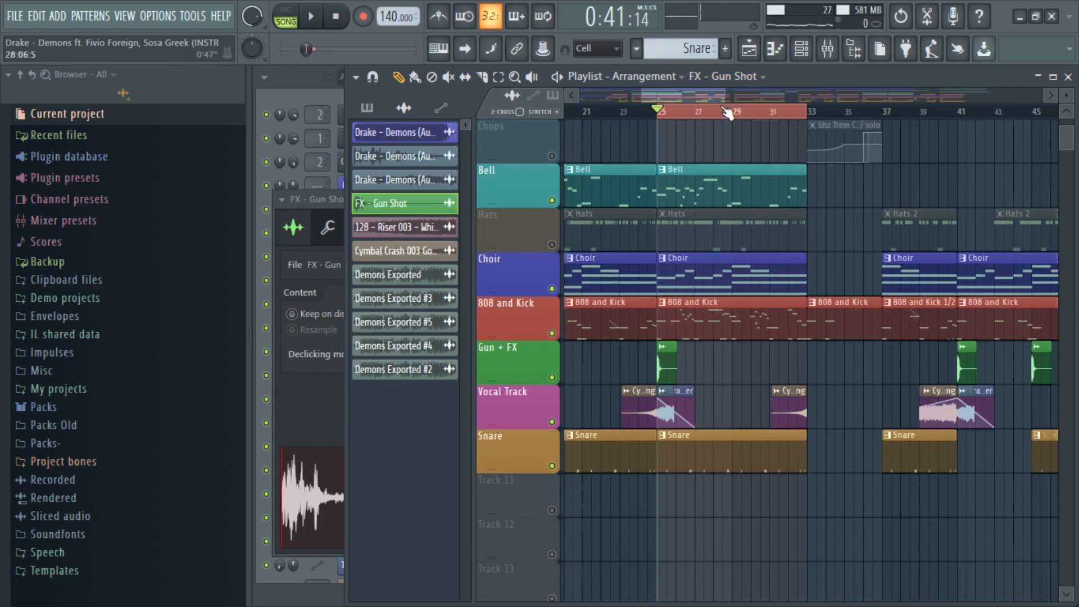
{"action": "left_click_drag", "start_coordinate": [722, 102], "coordinate": [602, 91]}
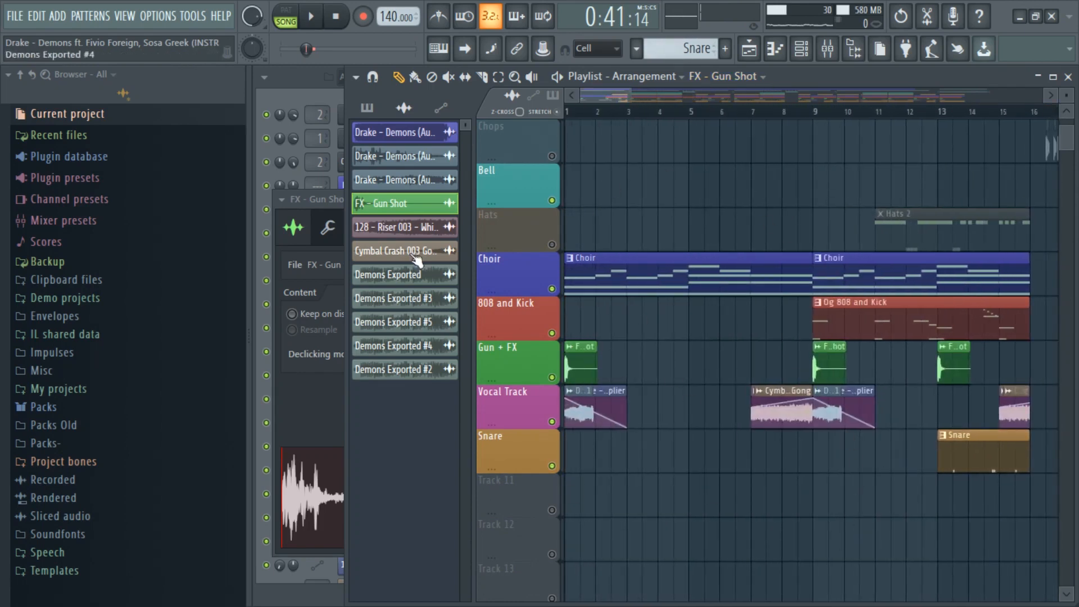
{"action": "left_click", "coordinate": [616, 82]}
Mute the vocal clip at bar 25 on the Vocal Track and play the cymbal transition from bar 23
{"action": "left_click_drag", "start_coordinate": [604, 86], "coordinate": [675, 96]}
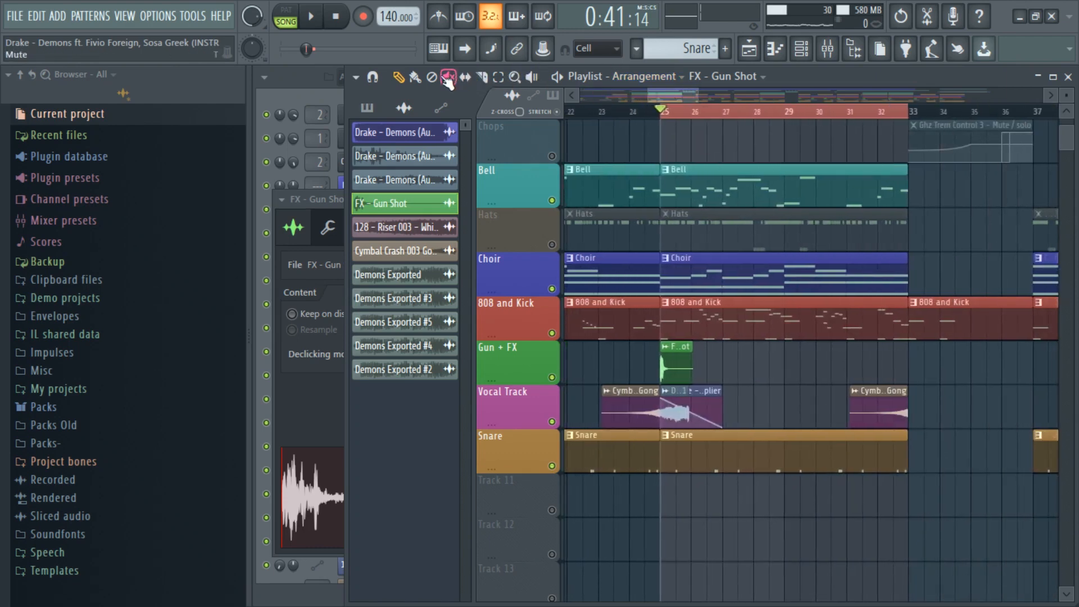
{"action": "left_click", "coordinate": [601, 112]}
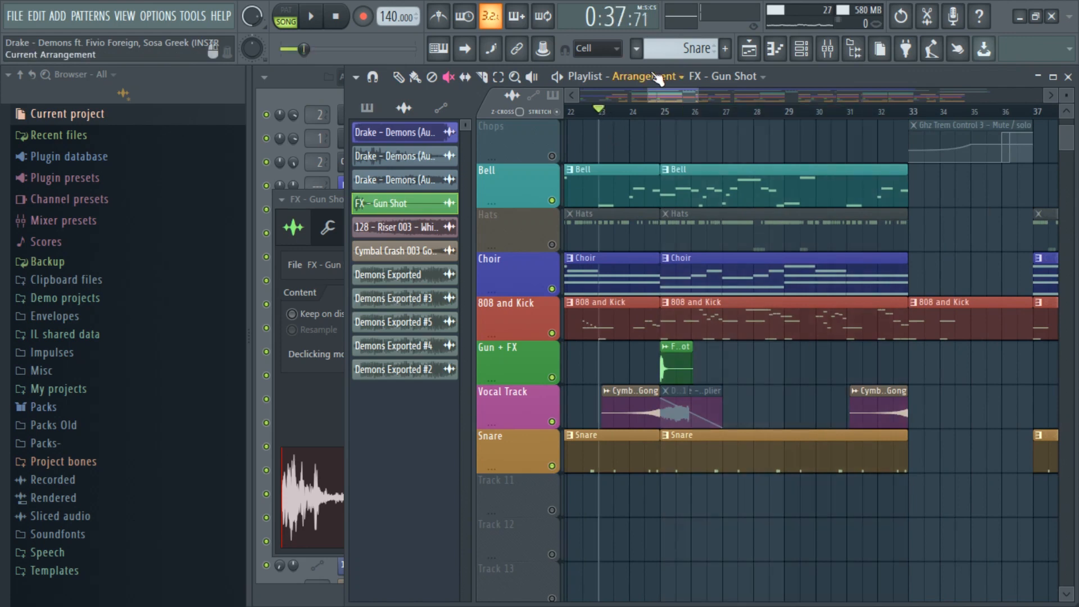
{"action": "key", "text": "space"}
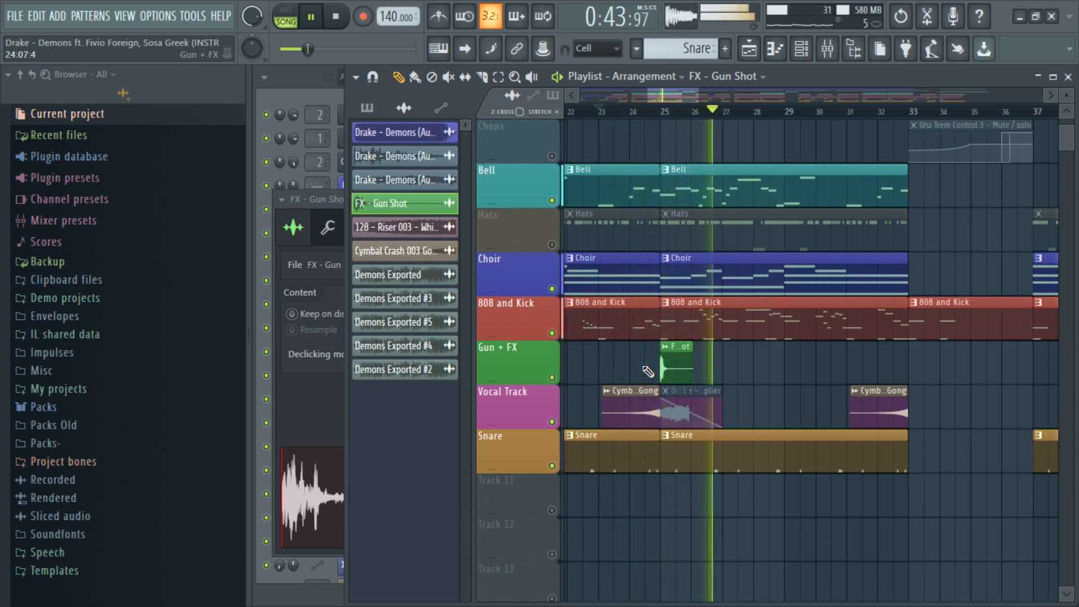
{"action": "key", "text": "space"}
Set the song position to bar 7 and move its Cymbal Crash clip to Gun + FX and its riser clip to the Snare track
{"action": "left_click_drag", "start_coordinate": [689, 93], "coordinate": [666, 127]}
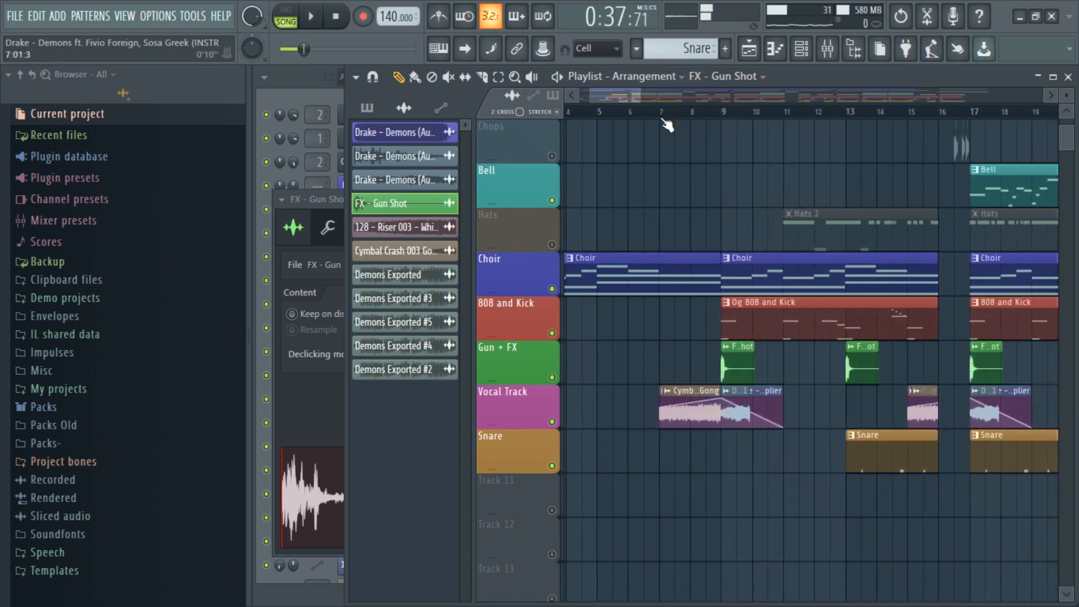
{"action": "left_click", "coordinate": [663, 112]}
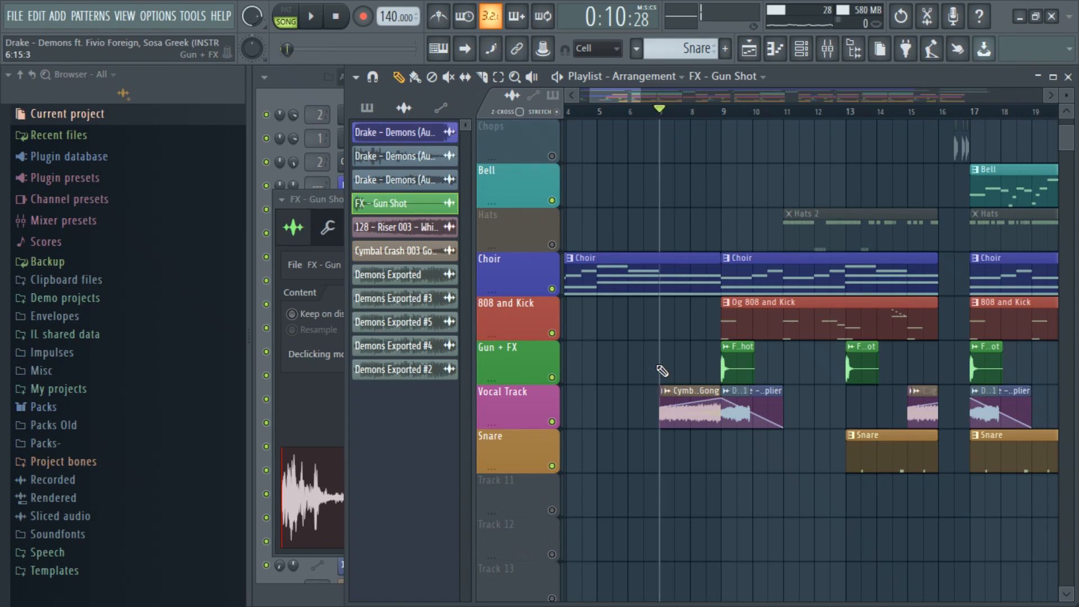
{"action": "left_click_drag", "start_coordinate": [692, 391], "coordinate": [681, 340]}
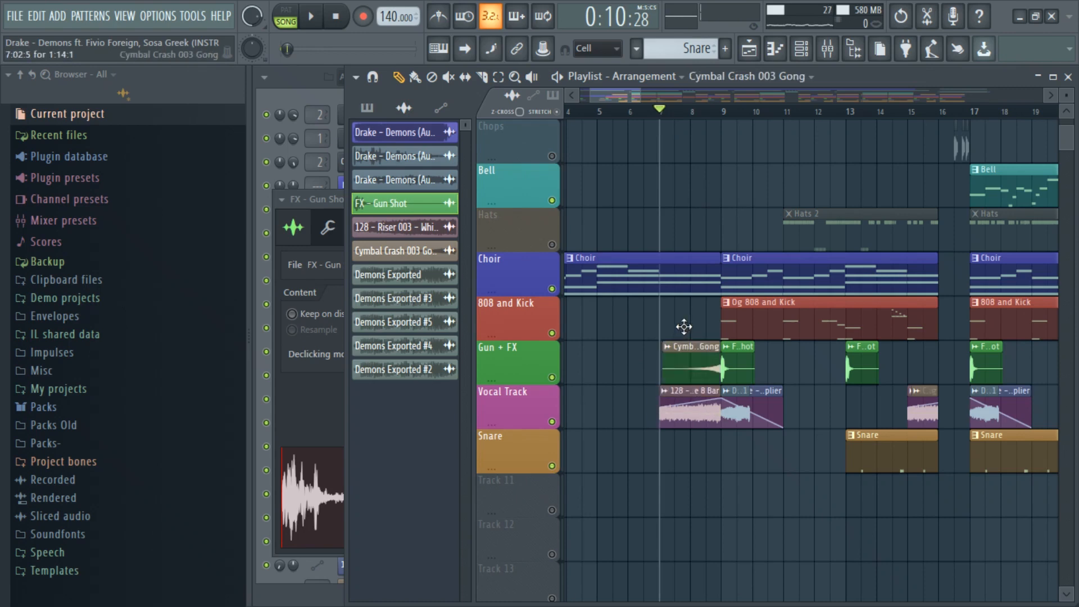
{"action": "left_click_drag", "start_coordinate": [683, 399], "coordinate": [686, 472]}
Open the channel settings of 128 - Riser 003 - White Noise 8 Bar, route it to the master and return to the playlist
{"action": "double_click", "coordinate": [685, 456]}
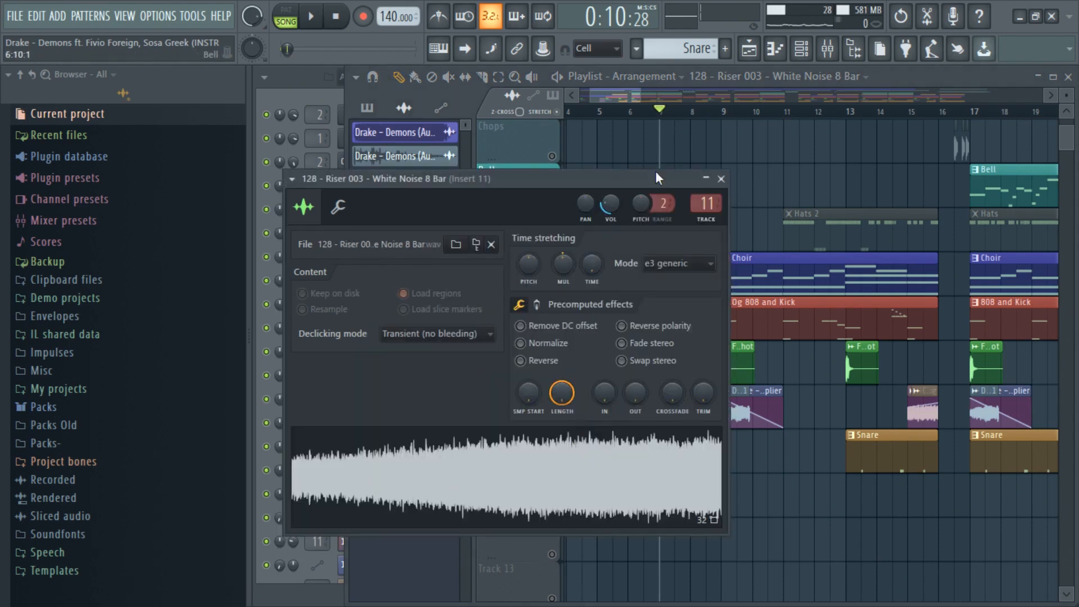
{"action": "left_click_drag", "start_coordinate": [695, 184], "coordinate": [674, 236]}
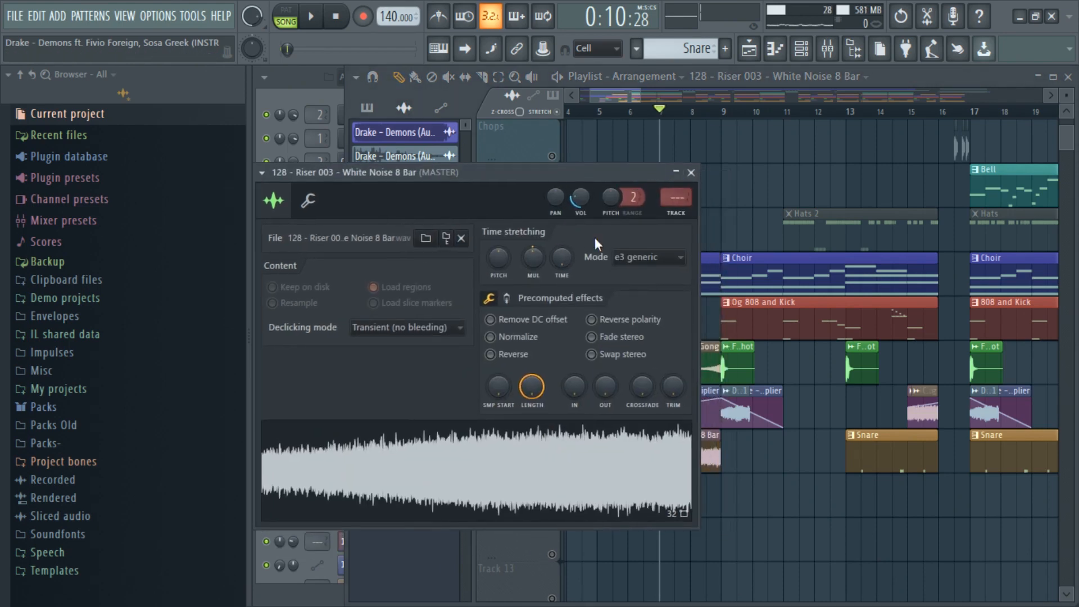
{"action": "left_click", "coordinate": [818, 543]}
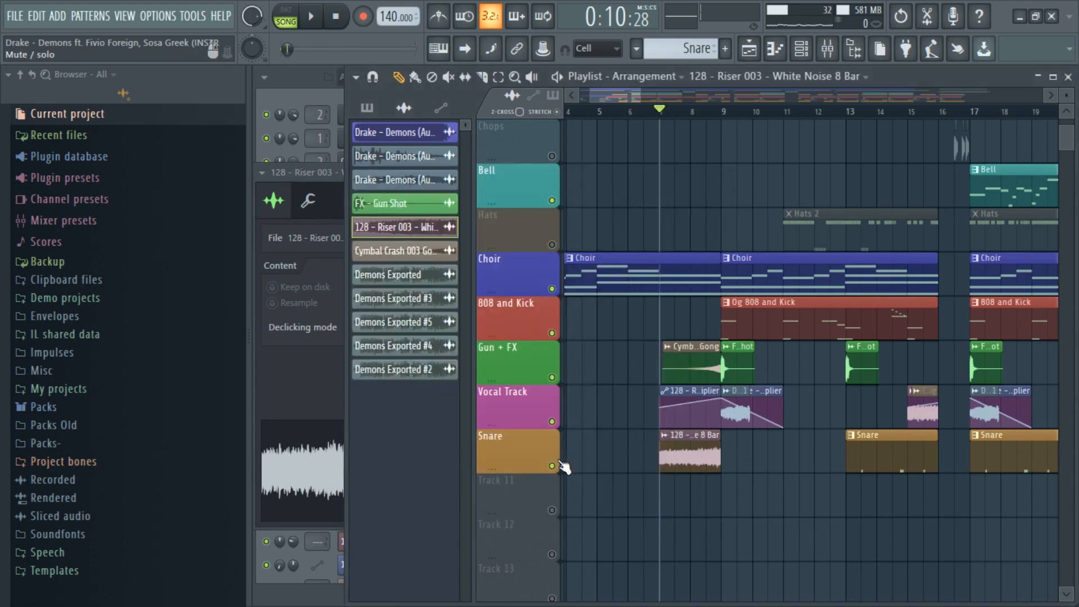
Solo the Snare track, unmute the Vocal Track, mute the vocal clip at bar 9 and play the riser from bar 7
{"action": "right_click", "coordinate": [553, 463]}
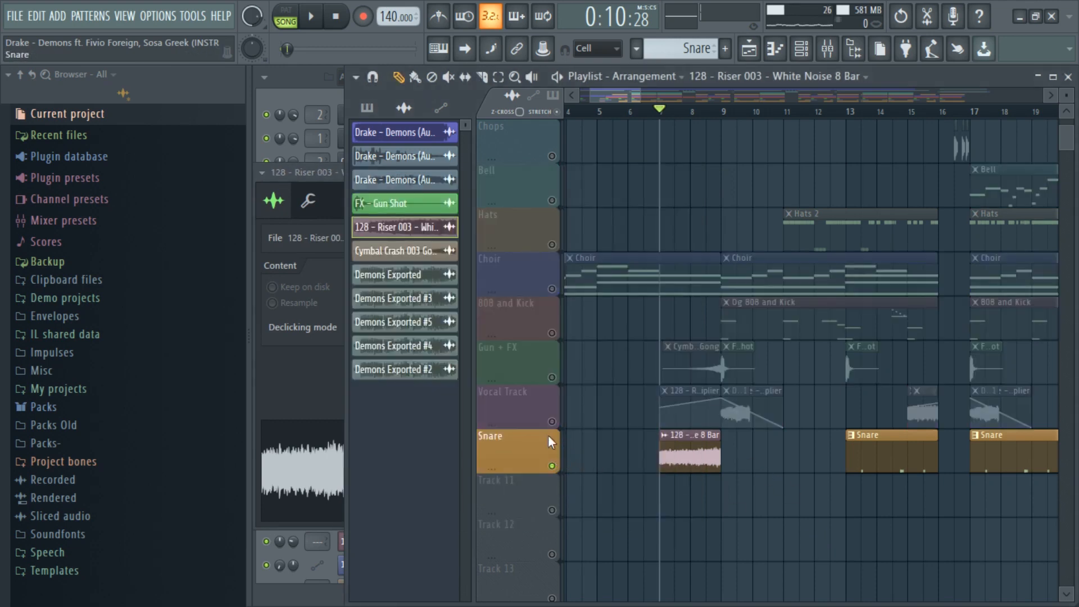
{"action": "left_click", "coordinate": [554, 421]}
{"action": "key", "text": "space"}
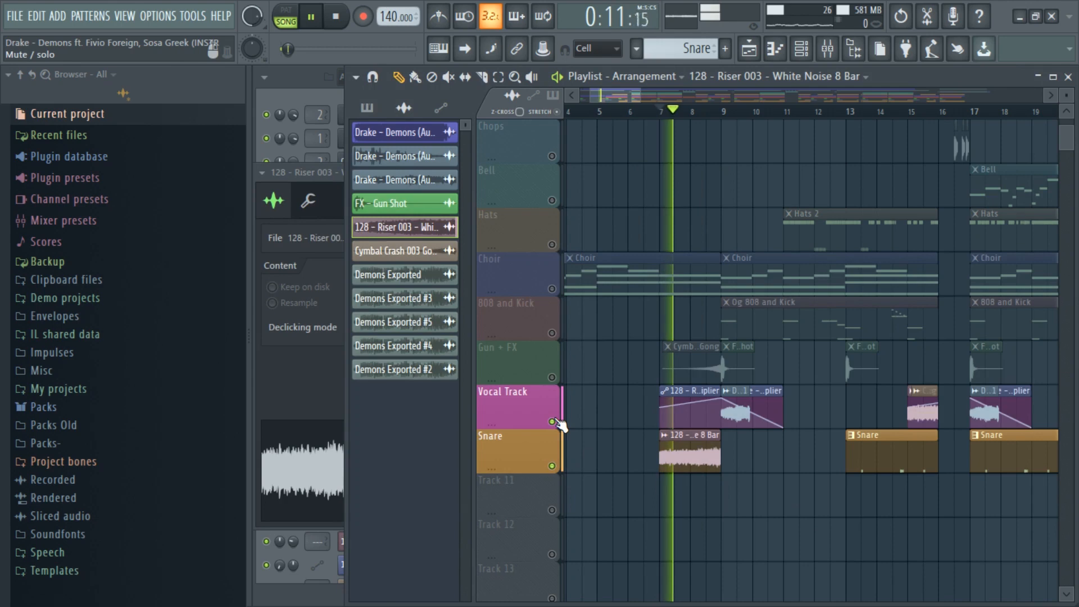
{"action": "key", "text": "t"}
{"action": "left_click", "coordinate": [731, 416]}
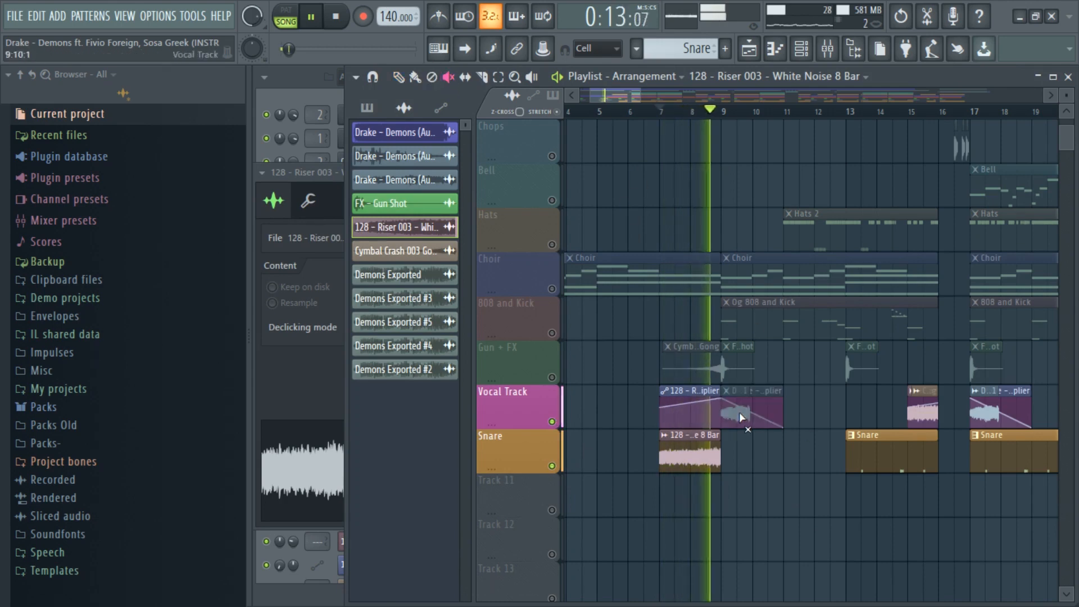
{"action": "key", "text": "space"}
Stop playback and route the 128 - Riser 003 - White Noise 8 Bar channel to mixer track 11
{"action": "left_click", "coordinate": [629, 124]}
{"action": "scroll", "coordinate": [629, 124], "scroll_direction": "up", "scroll_amount": 2}
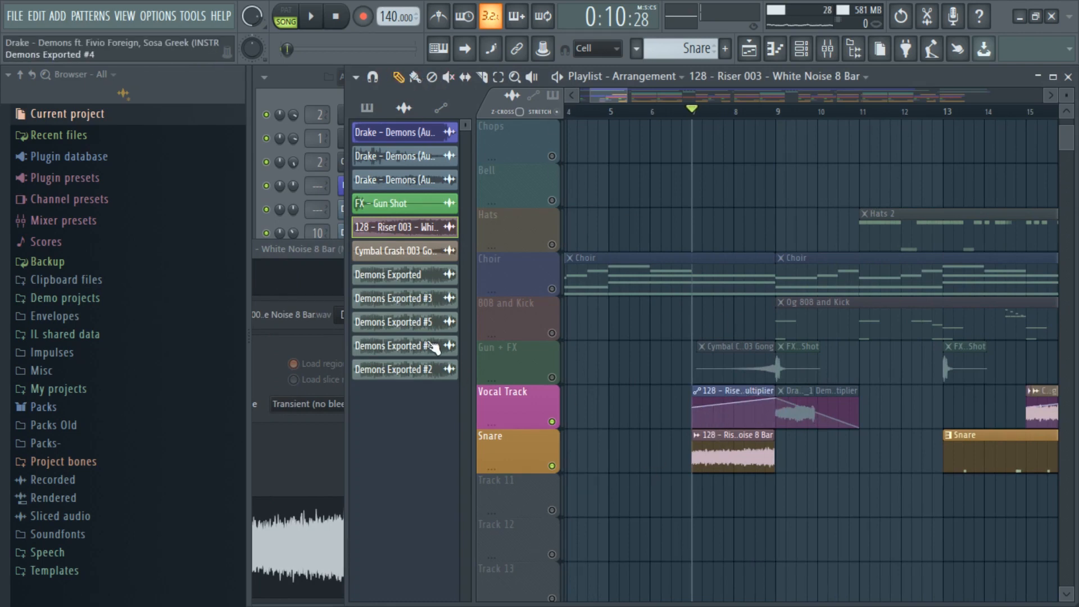
{"action": "left_click", "coordinate": [292, 270]}
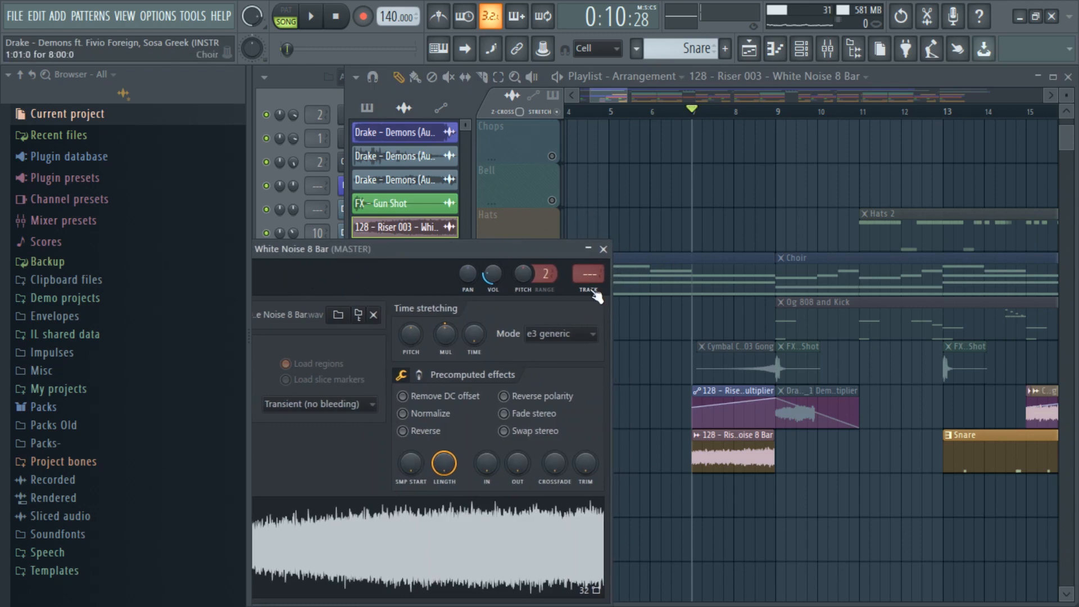
{"action": "scroll", "coordinate": [588, 274], "scroll_direction": "up", "scroll_amount": 8}
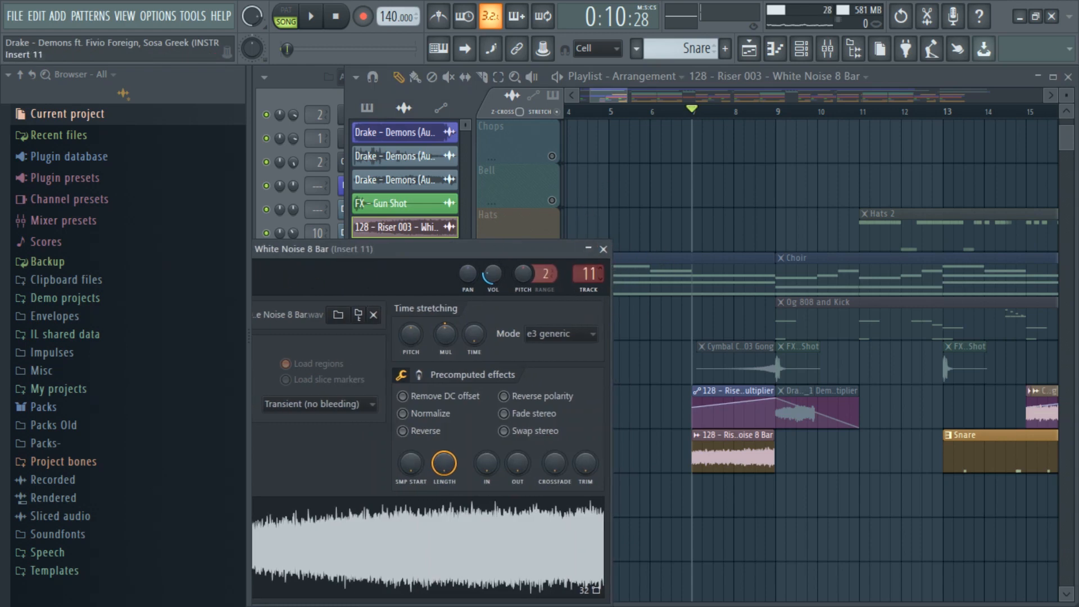
Open Ghz Trem Control 3 on Insert 11 of the mixer and select its BPM rate mode
{"action": "left_click", "coordinate": [835, 47]}
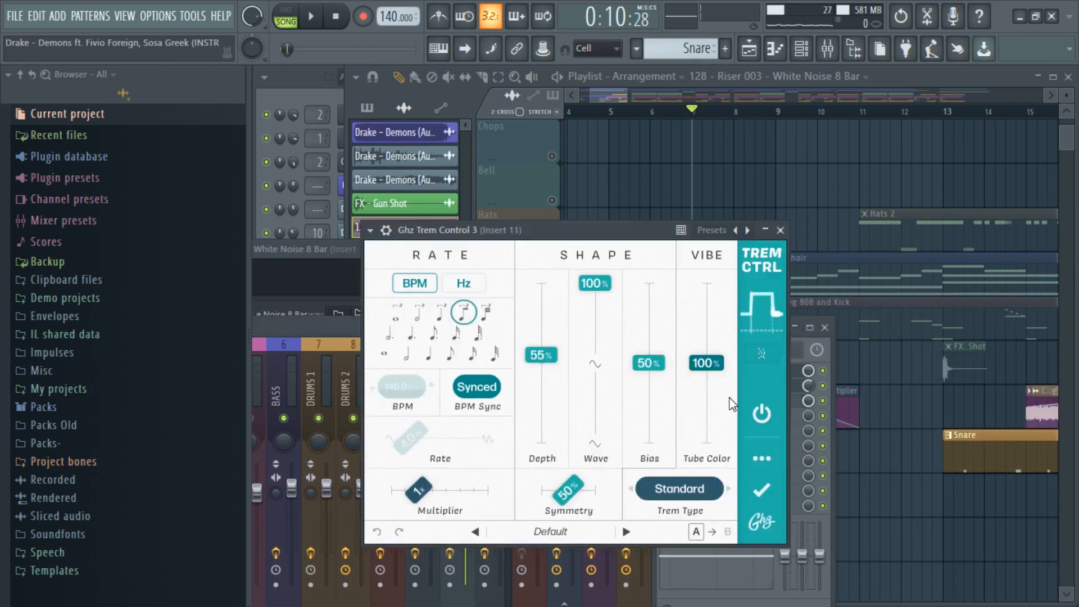
{"action": "left_click_drag", "start_coordinate": [624, 236], "coordinate": [778, 133]}
{"action": "left_click_drag", "start_coordinate": [619, 130], "coordinate": [403, 135]}
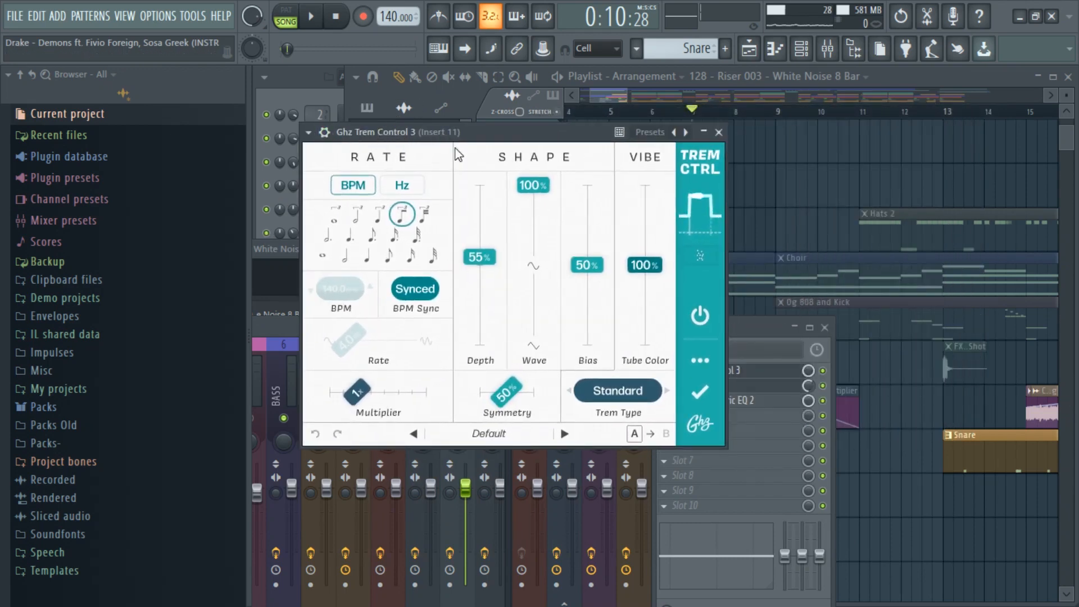
{"action": "left_click_drag", "start_coordinate": [452, 139], "coordinate": [402, 188]}
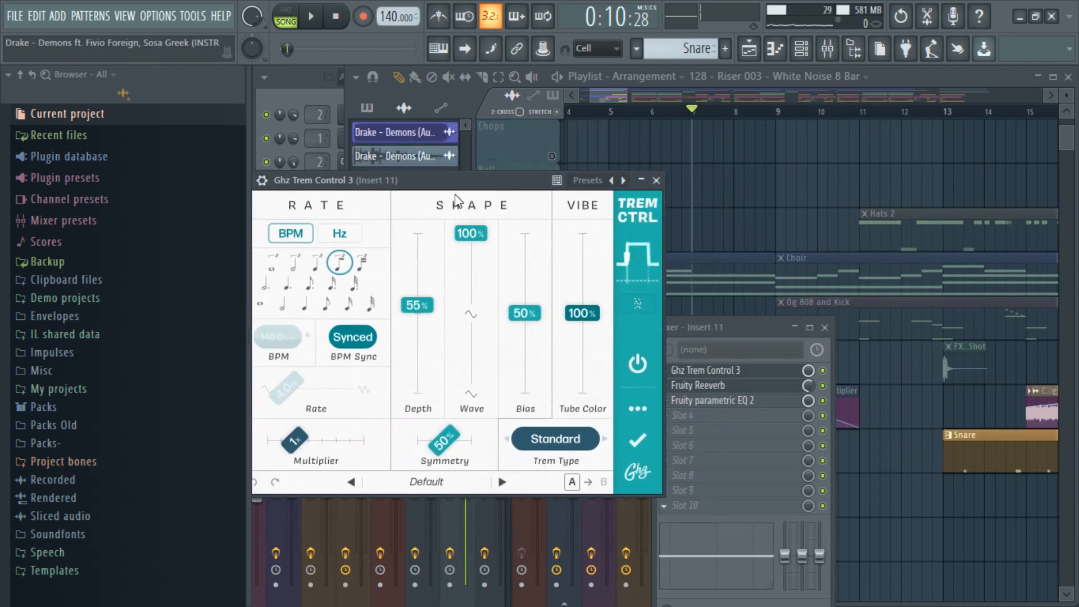
{"action": "left_click_drag", "start_coordinate": [447, 193], "coordinate": [570, 195]}
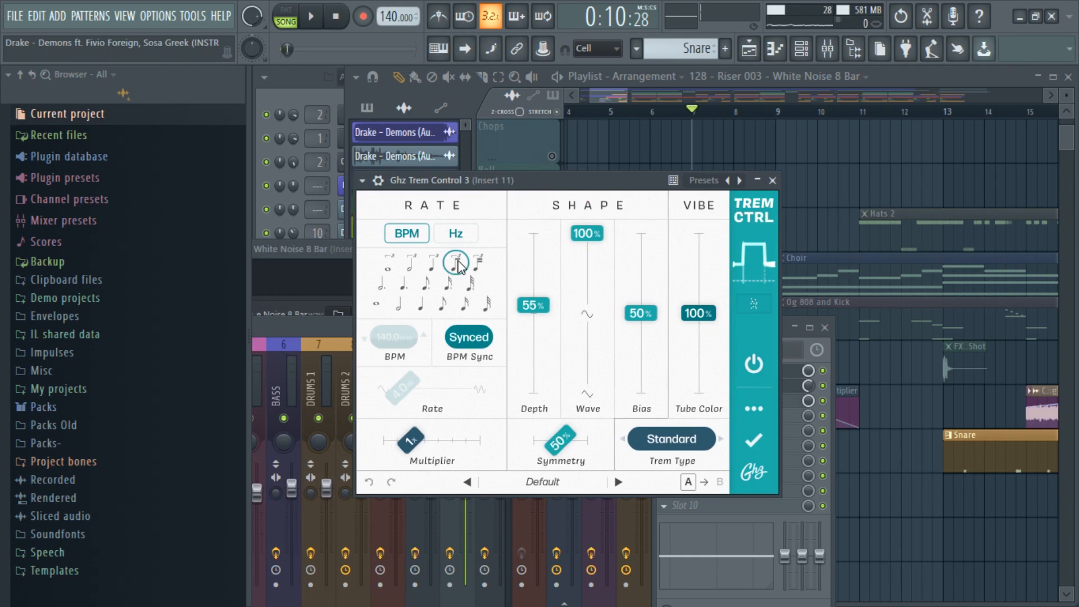
{"action": "left_click", "coordinate": [419, 239]}
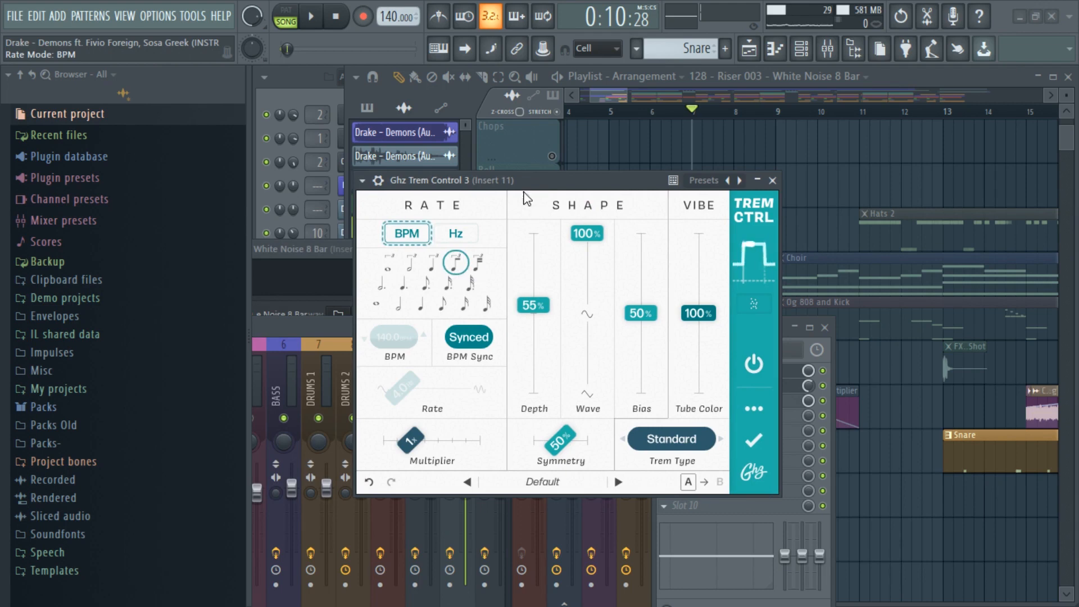
{"action": "left_click_drag", "start_coordinate": [526, 176], "coordinate": [500, 208]}
Play the riser from bar 7 through its tremolo, show the Insert 11 effects and close the mixer
{"action": "right_click", "coordinate": [688, 152]}
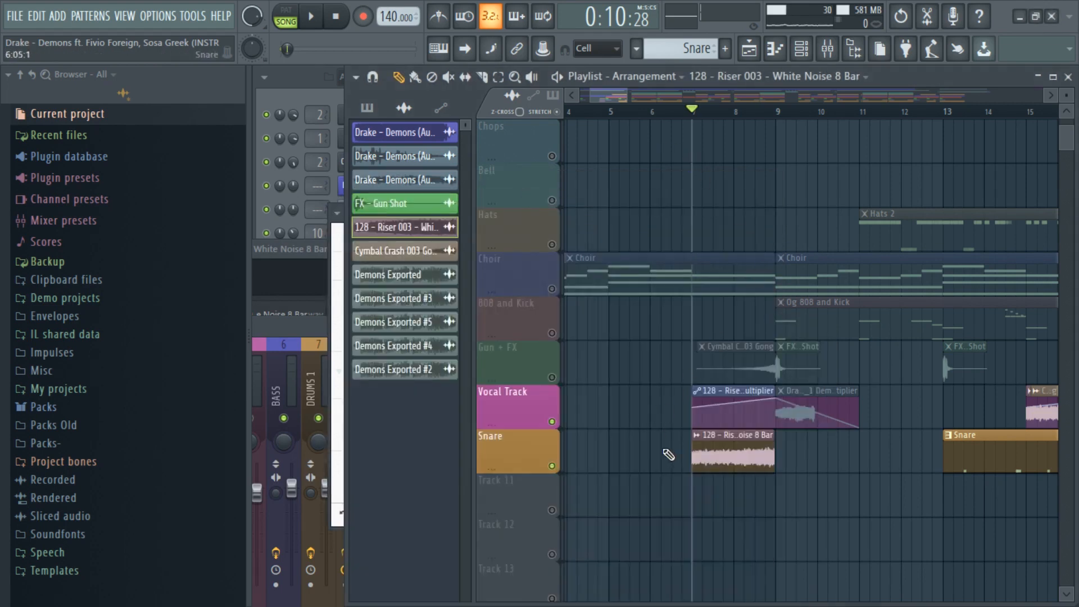
{"action": "key", "text": "space"}
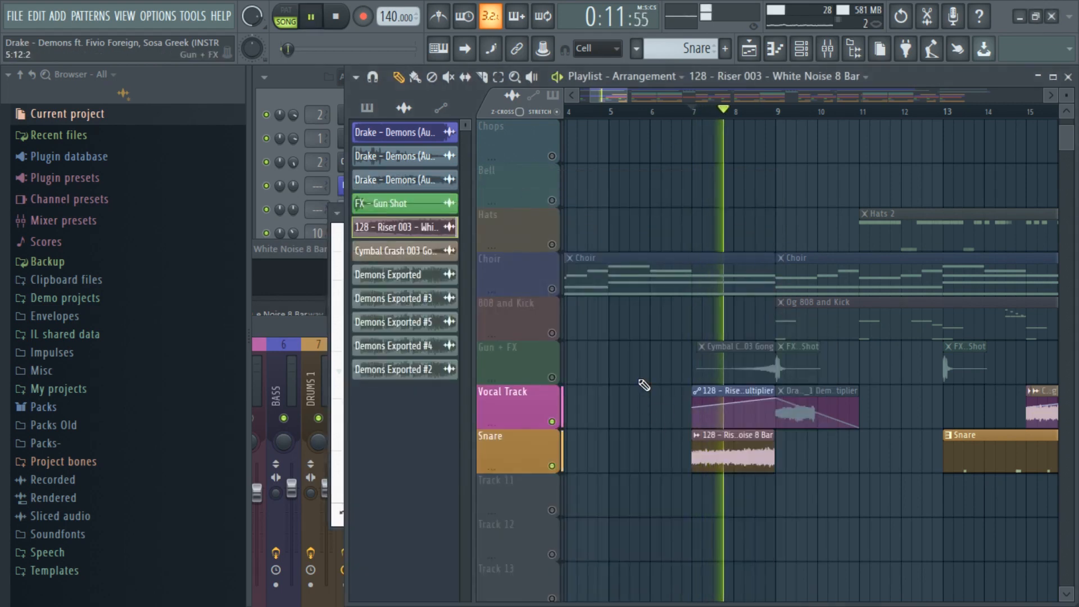
{"action": "left_click", "coordinate": [339, 242]}
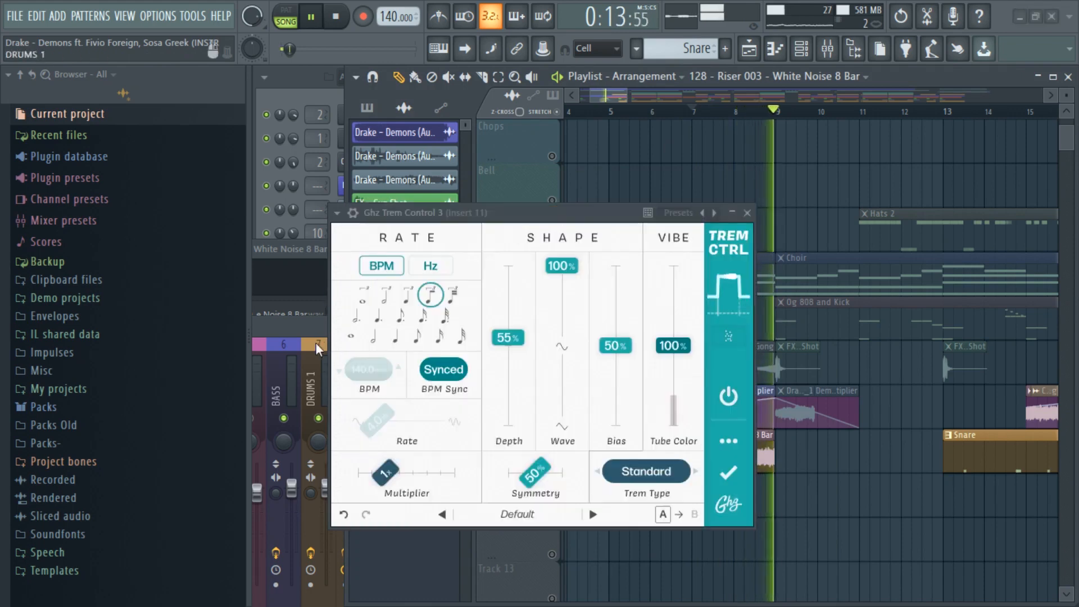
{"action": "left_click", "coordinate": [306, 324]}
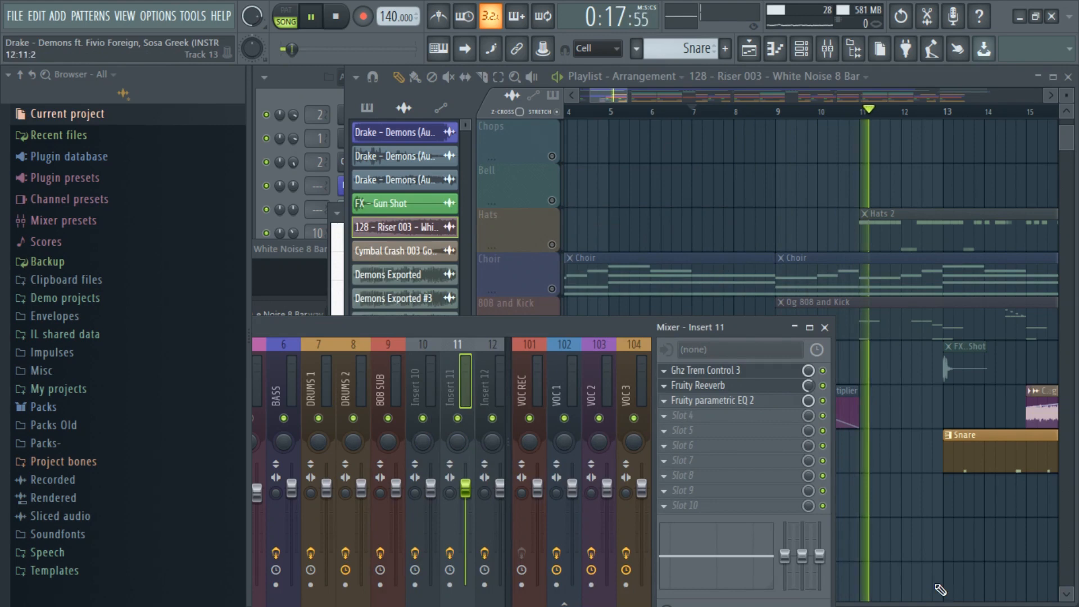
{"action": "key", "text": "F9"}
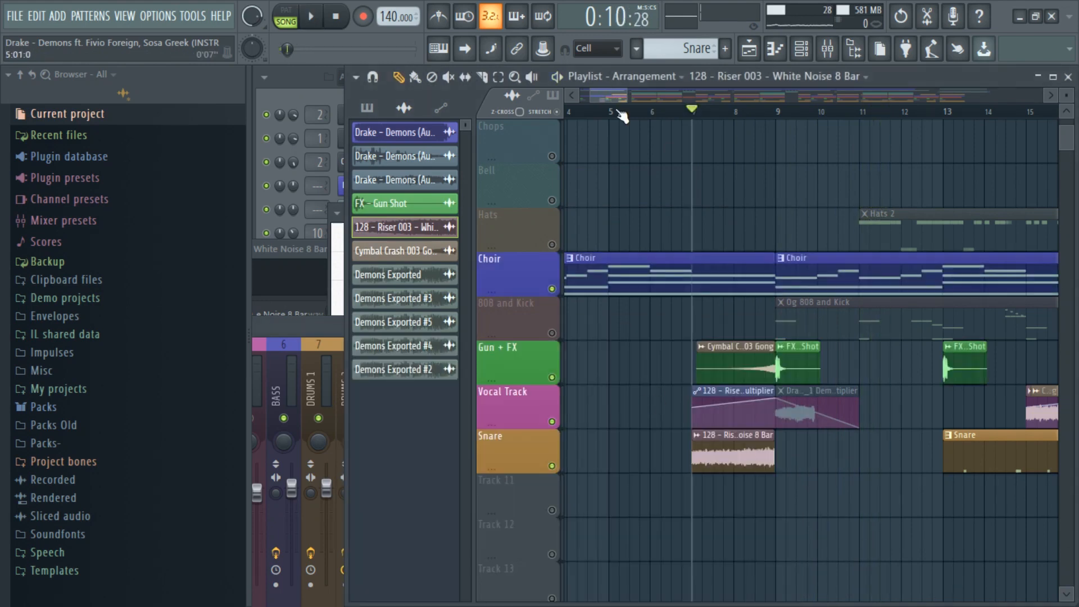
Play the Choir, Gun + FX and riser layers from bar 5 and set Ghz Trem Control 3's rate to 1/32 D
{"action": "left_click", "coordinate": [602, 112]}
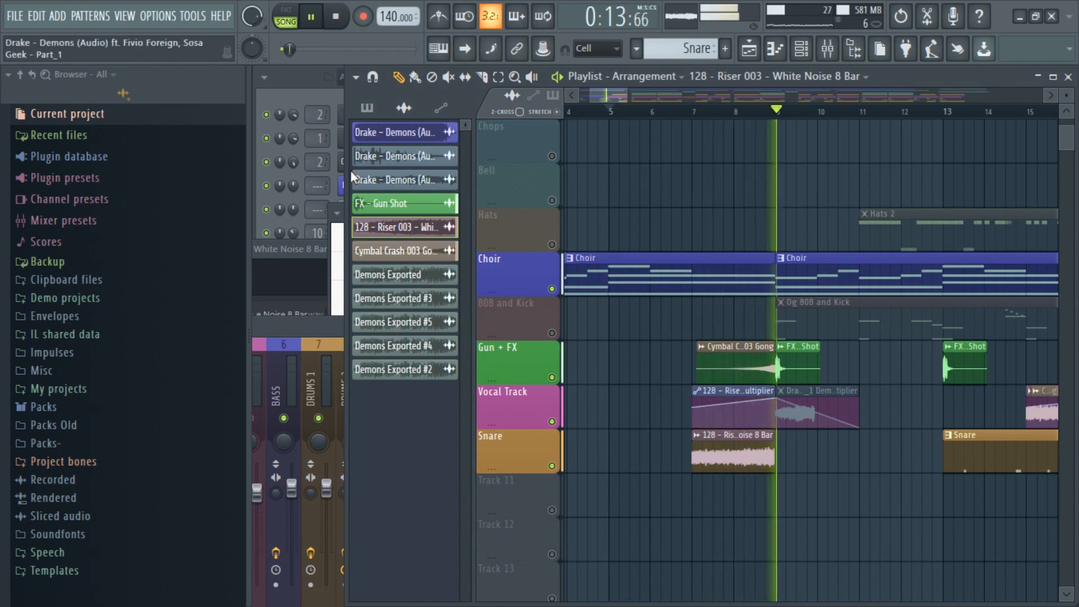
{"action": "left_click", "coordinate": [339, 247]}
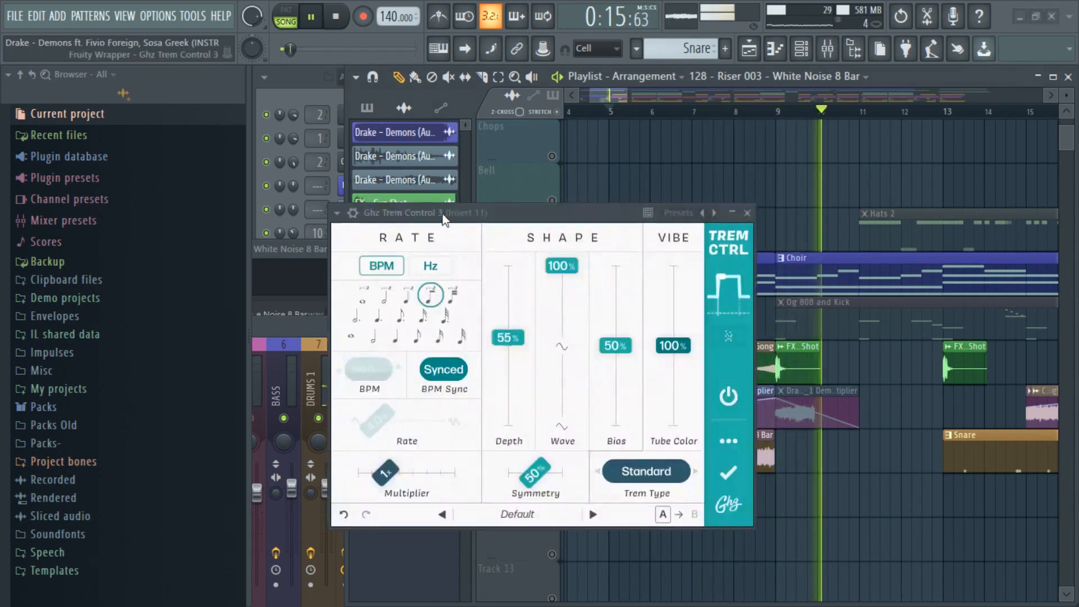
{"action": "left_click_drag", "start_coordinate": [453, 216], "coordinate": [404, 217]}
{"action": "key", "text": "space"}
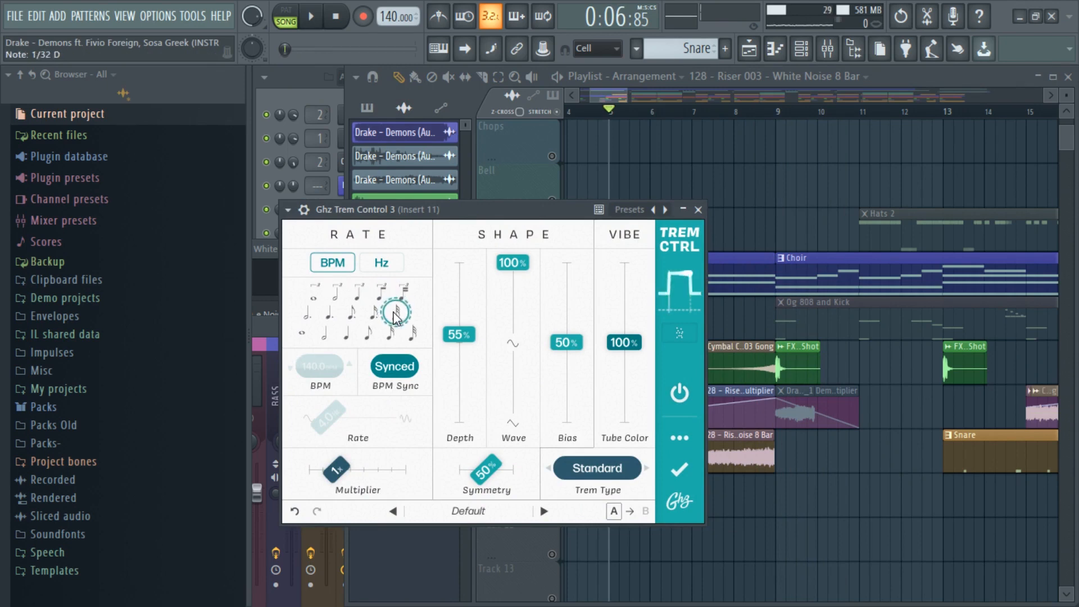
{"action": "left_click_drag", "start_coordinate": [402, 212], "coordinate": [378, 149]}
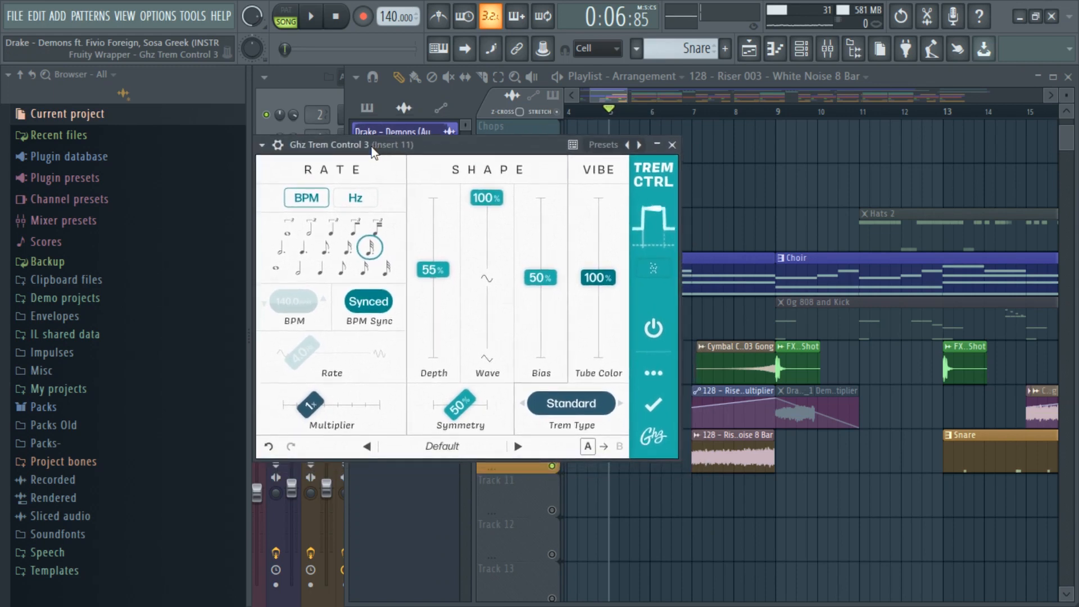
Play again from bar 5, change the tremolo rate to 1/8 D during playback and stop
{"action": "key", "text": "space"}
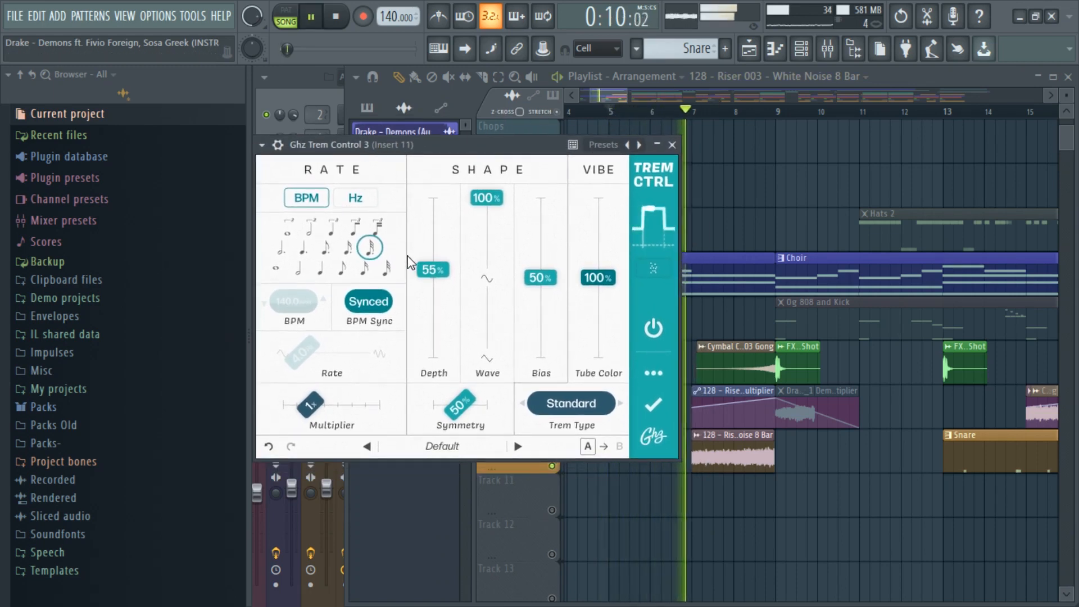
{"action": "left_click", "coordinate": [341, 269]}
{"action": "left_click", "coordinate": [324, 247]}
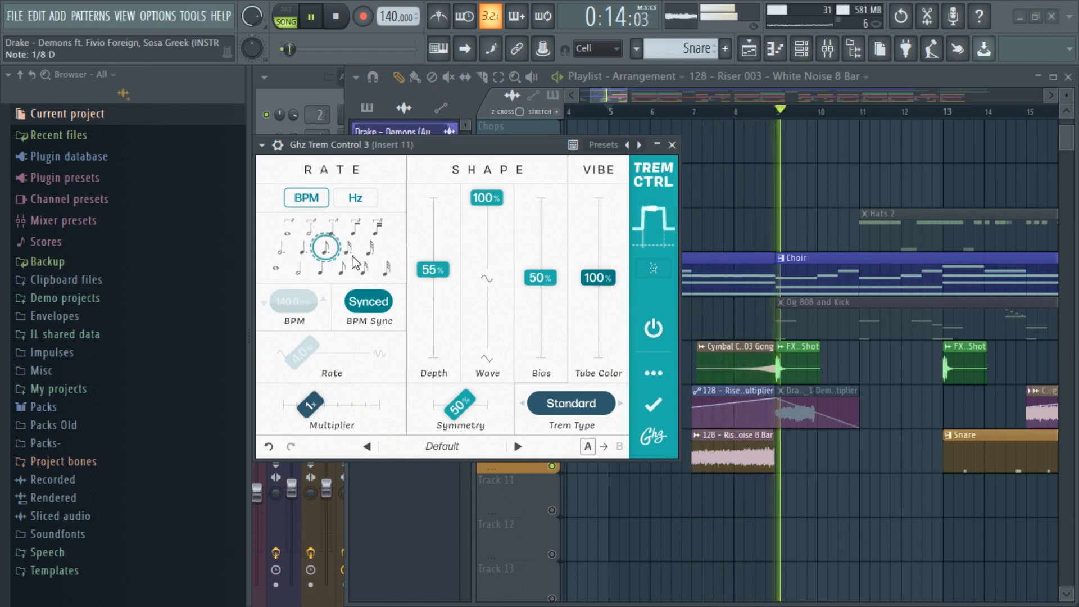
{"action": "key", "text": "space"}
{"action": "left_click_drag", "start_coordinate": [318, 150], "coordinate": [310, 151]}
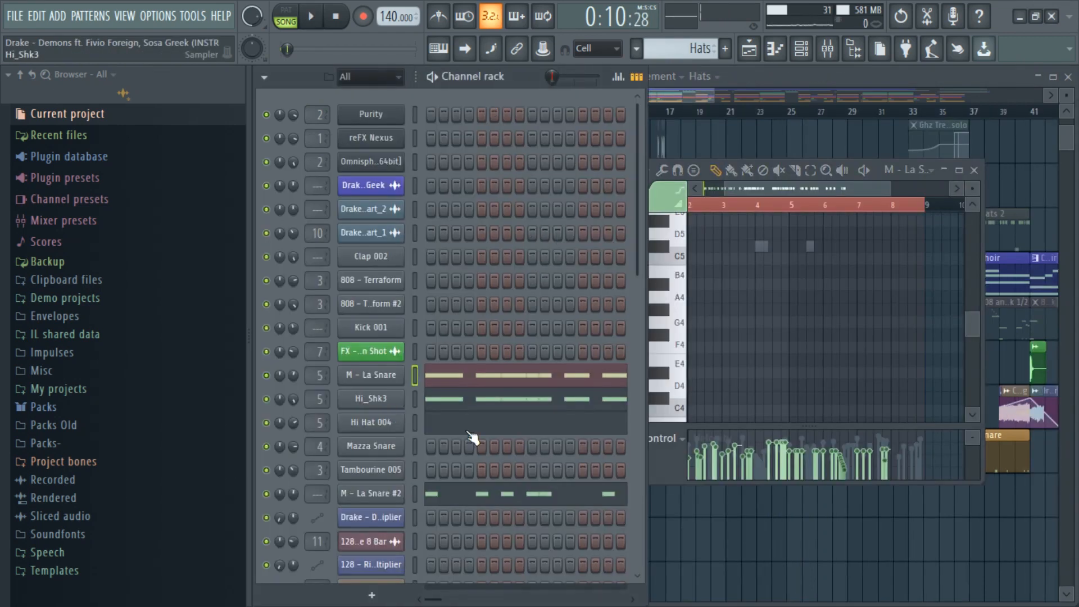
Open the channel settings of M - La Snare and Hi_Shk3 in the Hats pattern and preview both samples
{"action": "scroll", "coordinate": [584, 408], "scroll_direction": "down", "scroll_amount": 3}
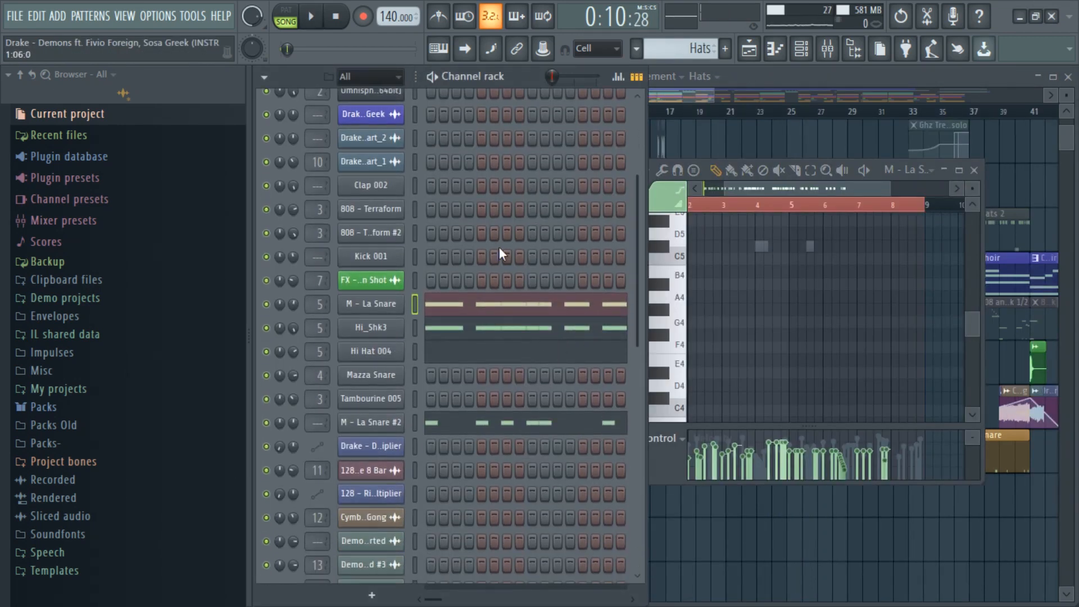
{"action": "left_click", "coordinate": [386, 307]}
{"action": "left_click_drag", "start_coordinate": [545, 298], "coordinate": [688, 212]}
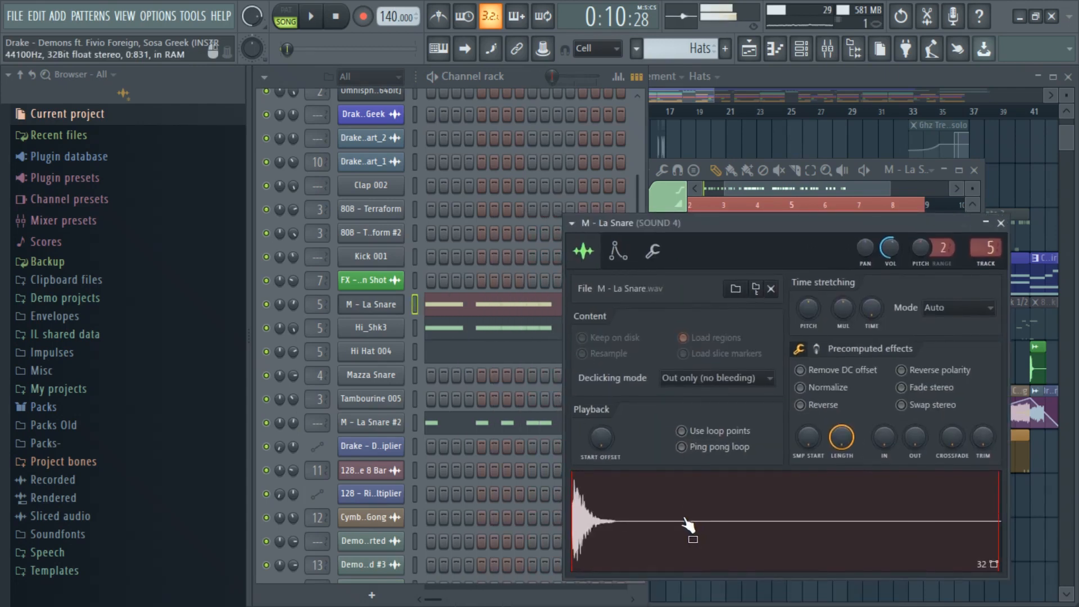
{"action": "left_click", "coordinate": [371, 327]}
{"action": "left_click_drag", "start_coordinate": [649, 298], "coordinate": [759, 208]}
{"action": "left_click", "coordinate": [655, 234]}
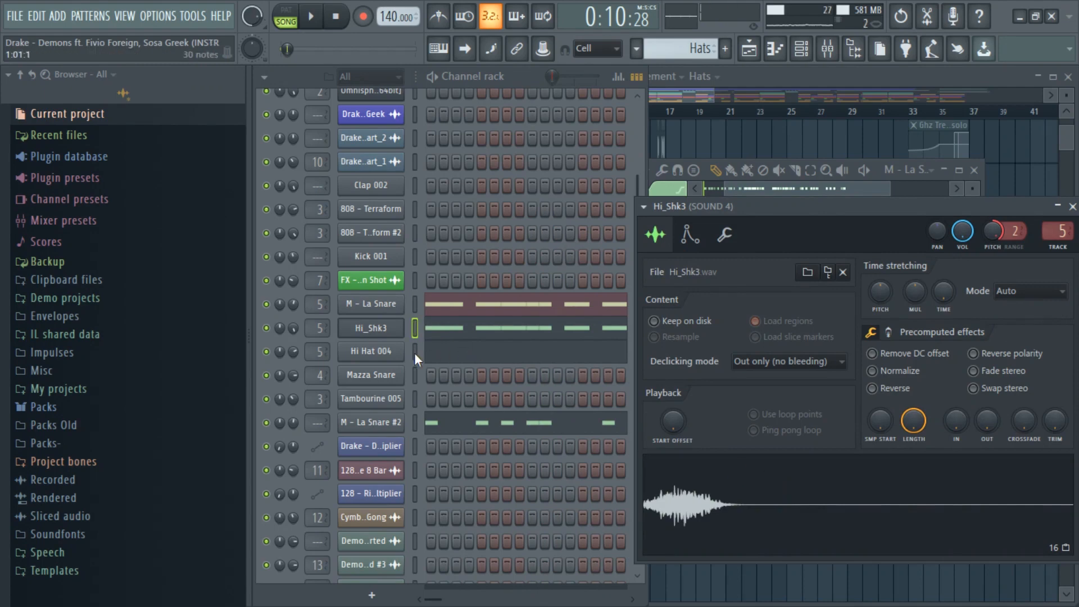
View the Hi Hat 004, M - La Snare and M - La Snare #2 notes in the piano roll and preview their sounds
{"action": "left_click", "coordinate": [450, 354]}
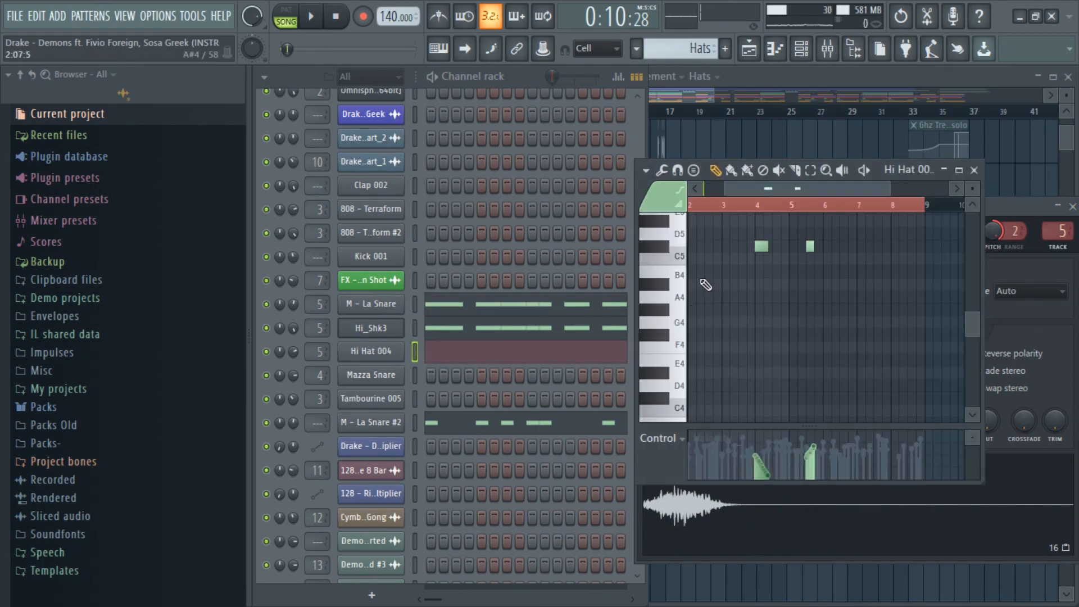
{"action": "left_click", "coordinate": [669, 261]}
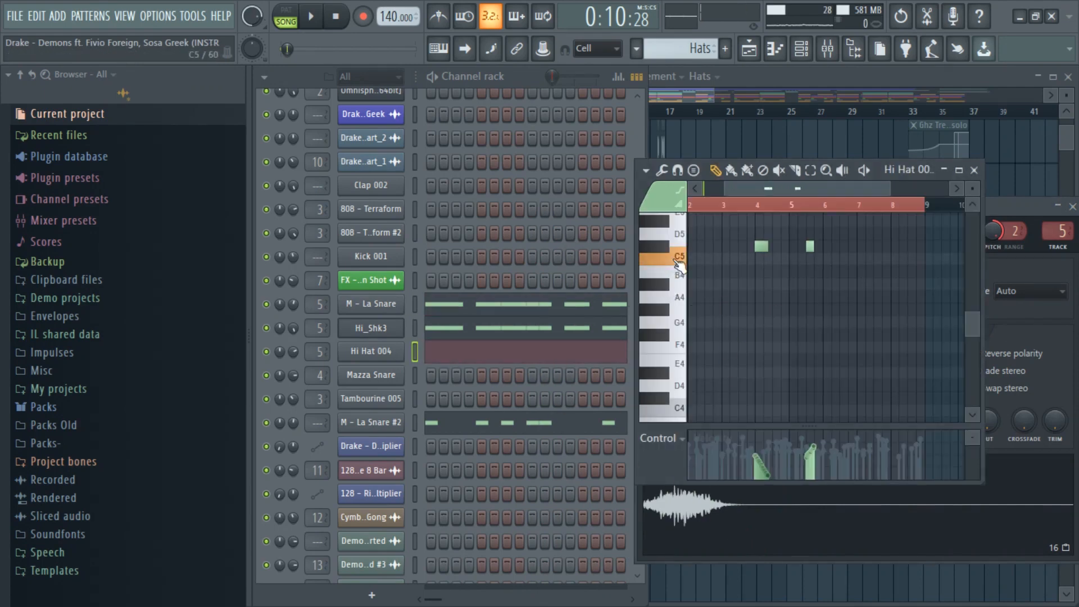
{"action": "left_click", "coordinate": [478, 307]}
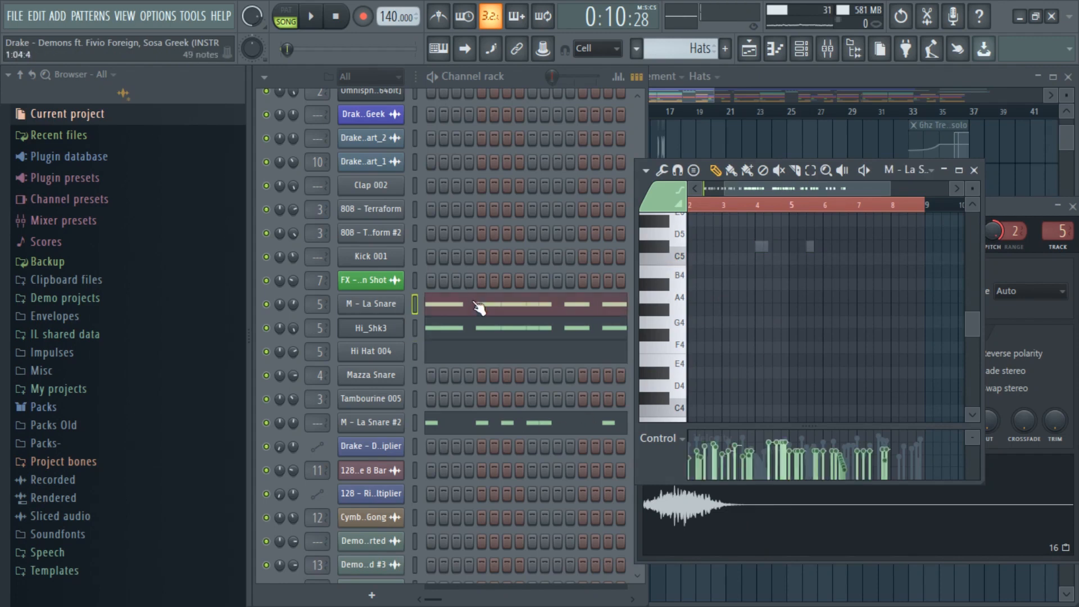
{"action": "scroll", "coordinate": [703, 337], "scroll_direction": "up", "scroll_amount": 8}
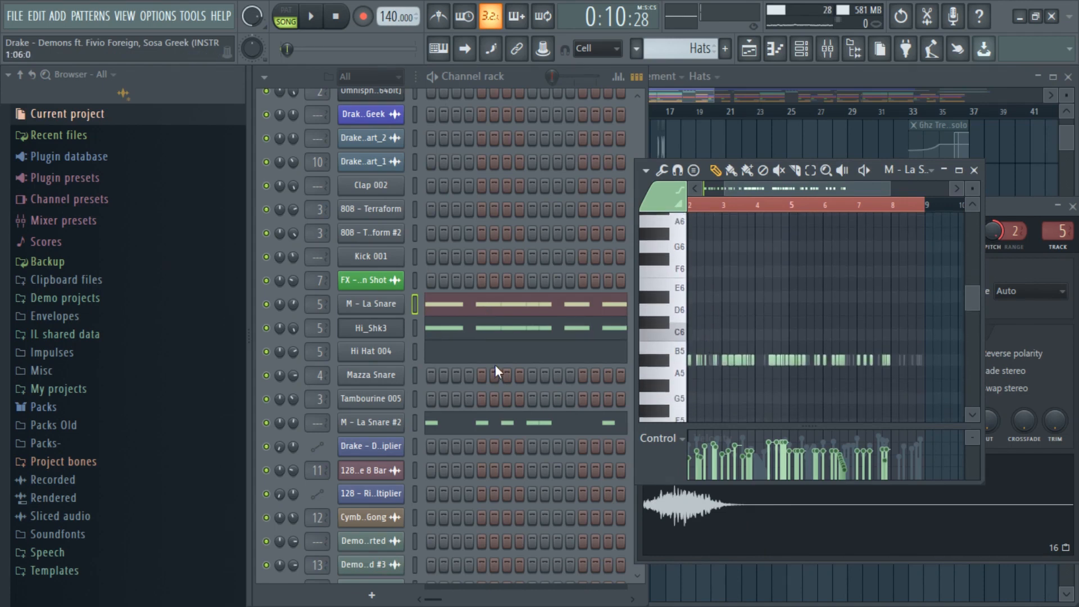
{"action": "left_click", "coordinate": [483, 423]}
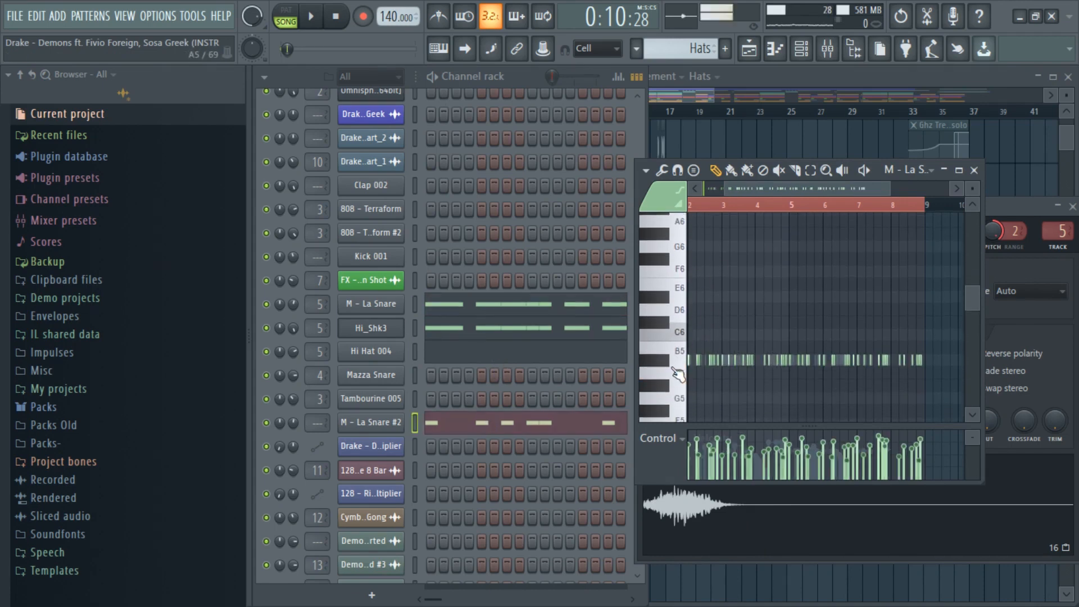
{"action": "left_click", "coordinate": [664, 367]}
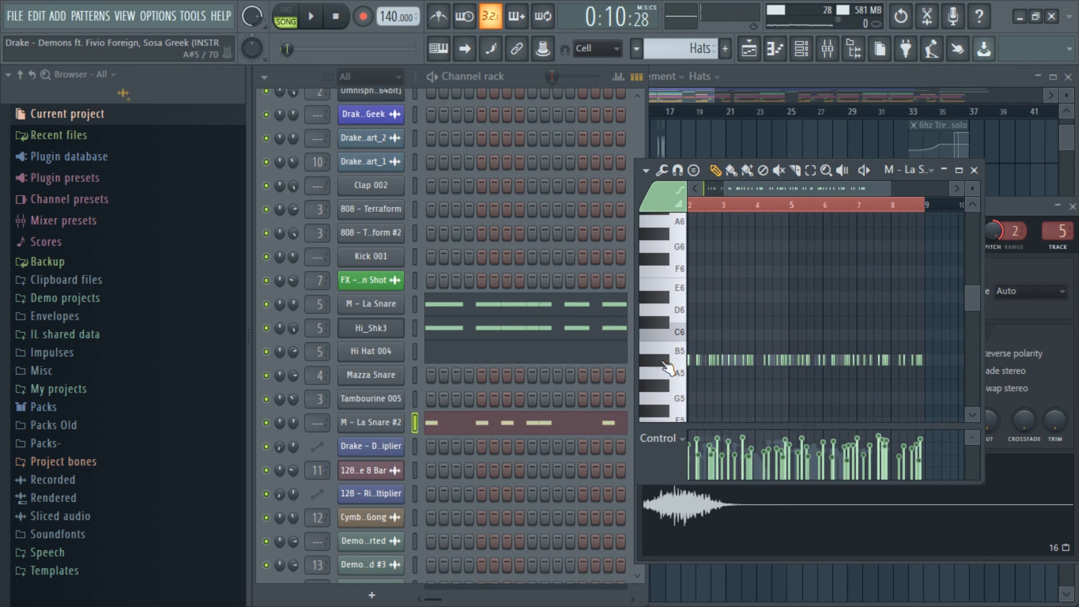
Show the M - La Snare notes from bar 1, turn on the metronome and play the Hats pattern
{"action": "left_click", "coordinate": [538, 305]}
{"action": "left_click_drag", "start_coordinate": [791, 189], "coordinate": [731, 189]}
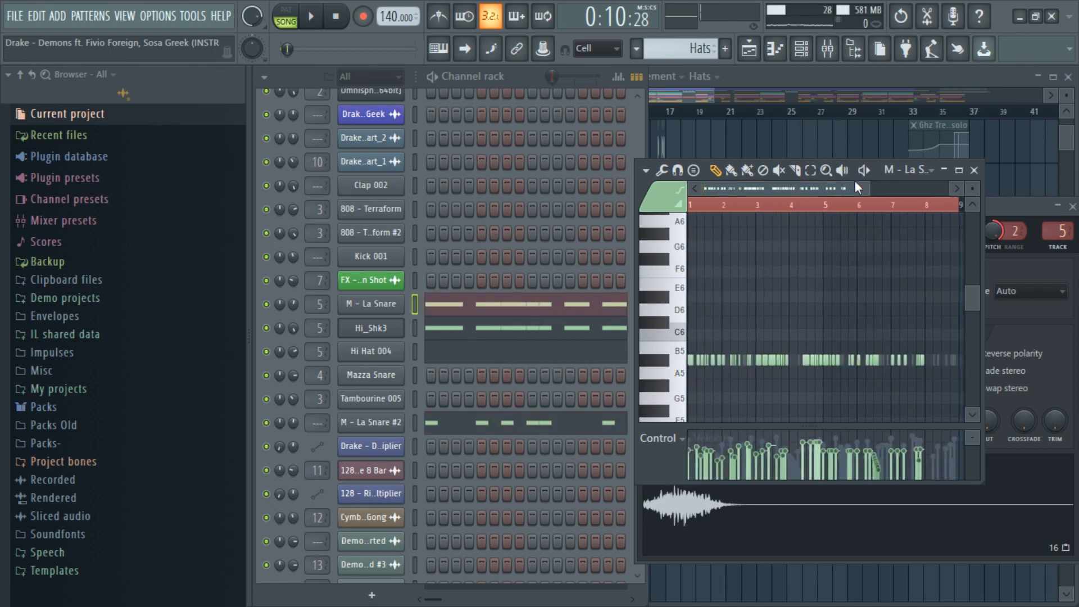
{"action": "left_click", "coordinate": [439, 19]}
{"action": "key", "text": "space"}
{"action": "left_click_drag", "start_coordinate": [870, 188], "coordinate": [879, 184]}
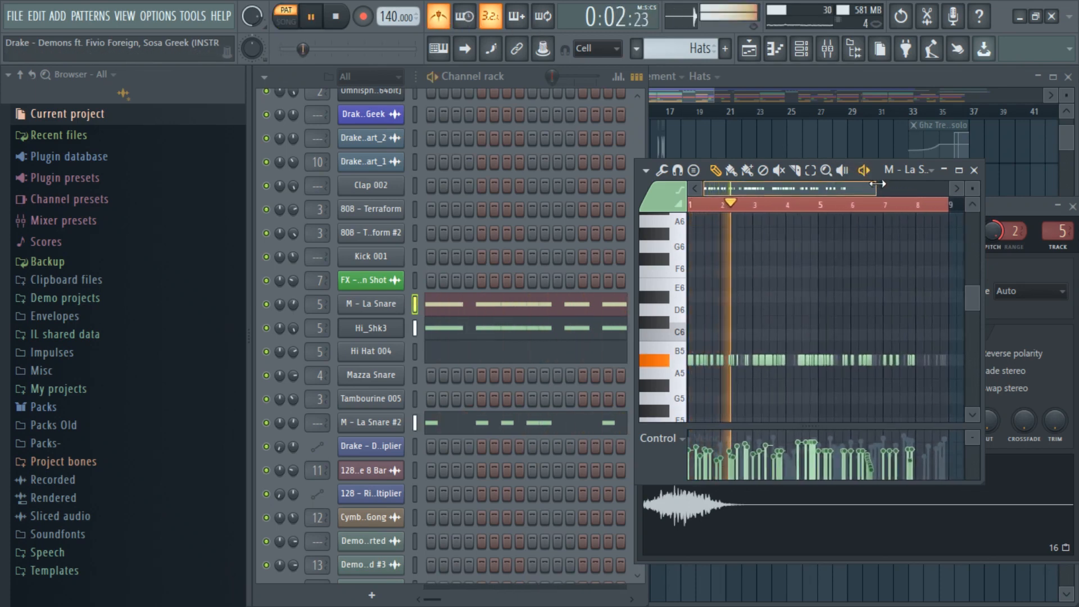
{"action": "left_click_drag", "start_coordinate": [879, 184], "coordinate": [873, 186]}
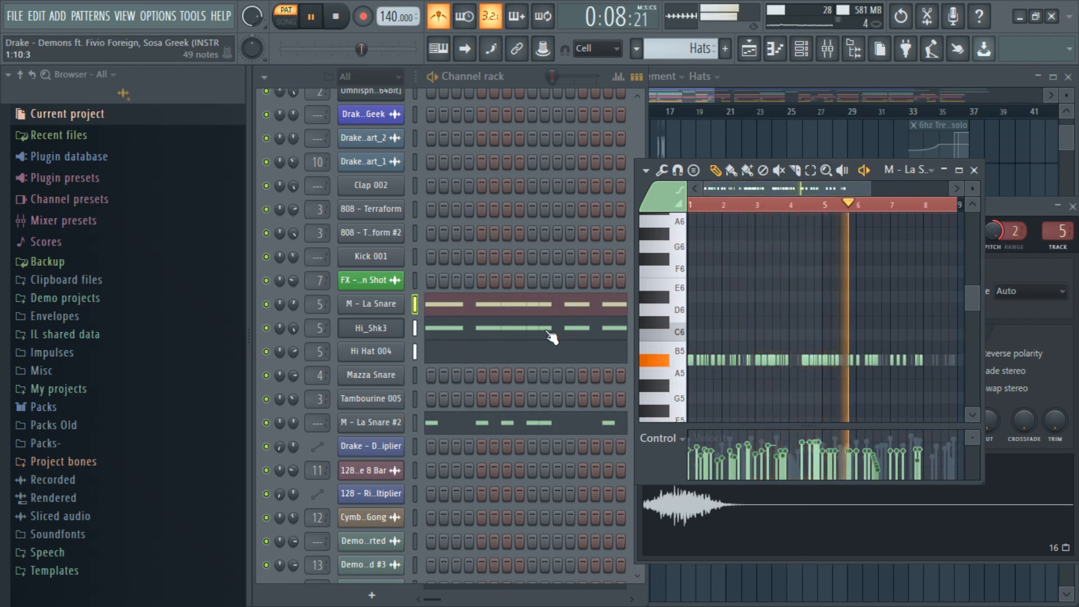
Examine the Hi Hat 004 notes in the piano roll while the Hats pattern plays and stop playback
{"action": "left_click", "coordinate": [549, 354]}
{"action": "scroll", "coordinate": [849, 328], "scroll_direction": "down", "scroll_amount": 4}
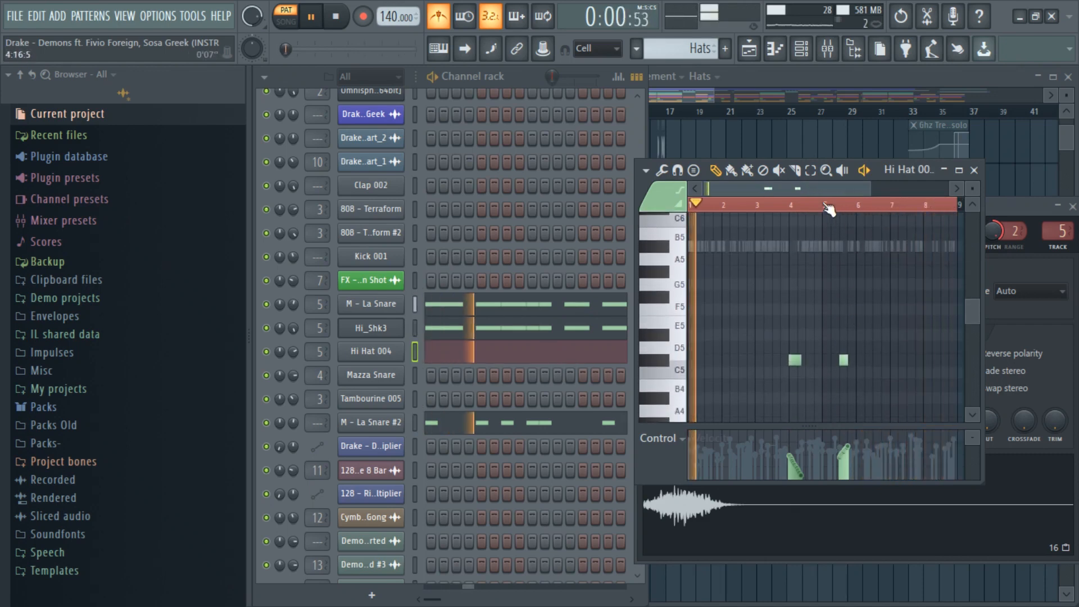
{"action": "scroll", "coordinate": [753, 189], "scroll_direction": "up", "scroll_amount": 2}
{"action": "left_click_drag", "start_coordinate": [750, 187], "coordinate": [800, 186]}
{"action": "key", "text": "space"}
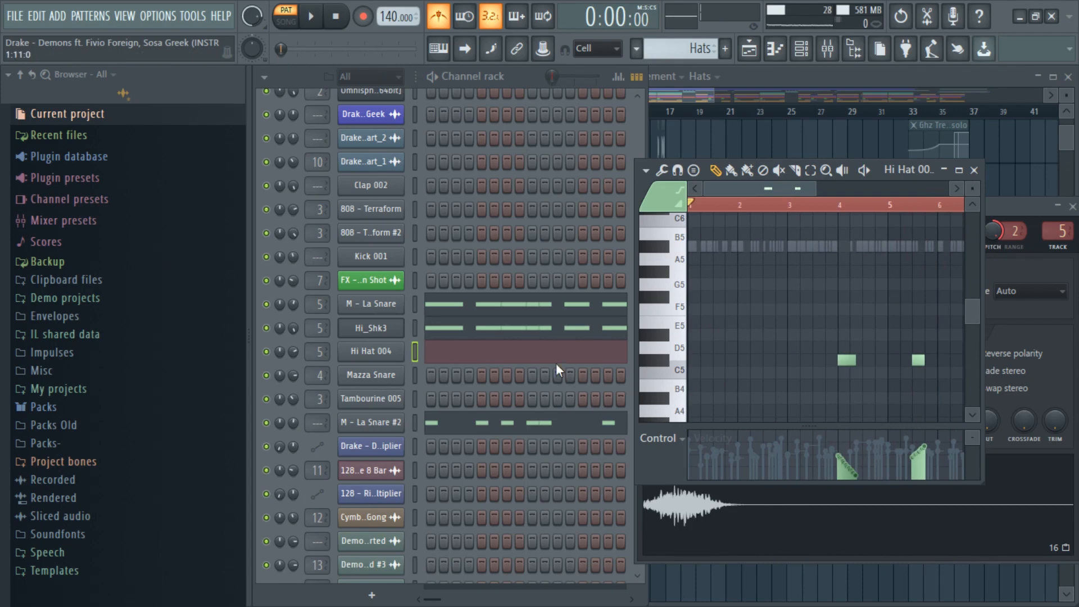
Show the SOUND 4 mixer track's effects and inspect its Fruity Love Philter settings
{"action": "left_click", "coordinate": [826, 48]}
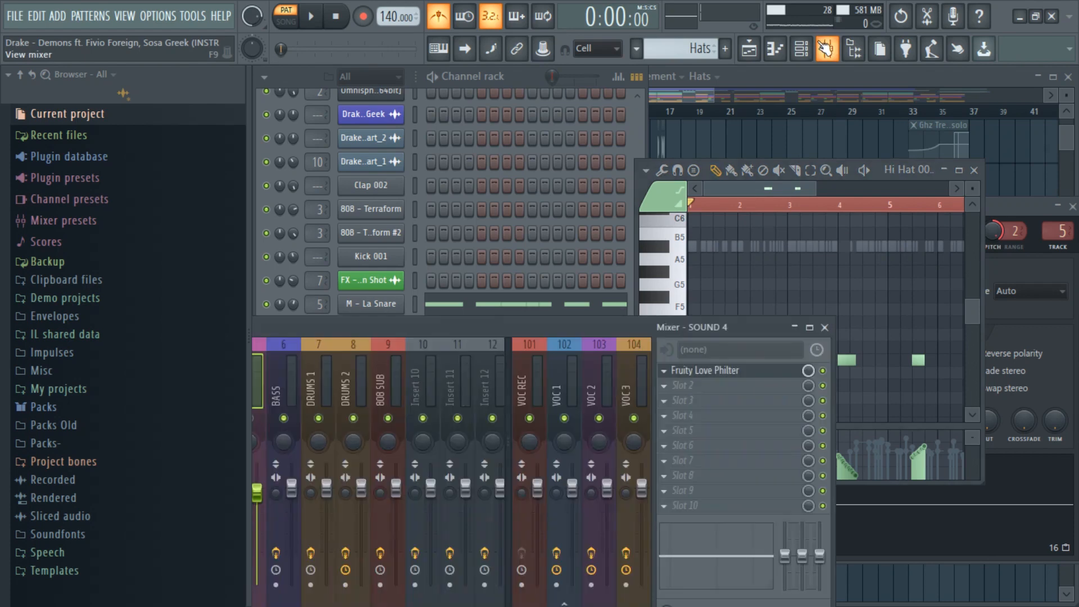
{"action": "left_click", "coordinate": [715, 371]}
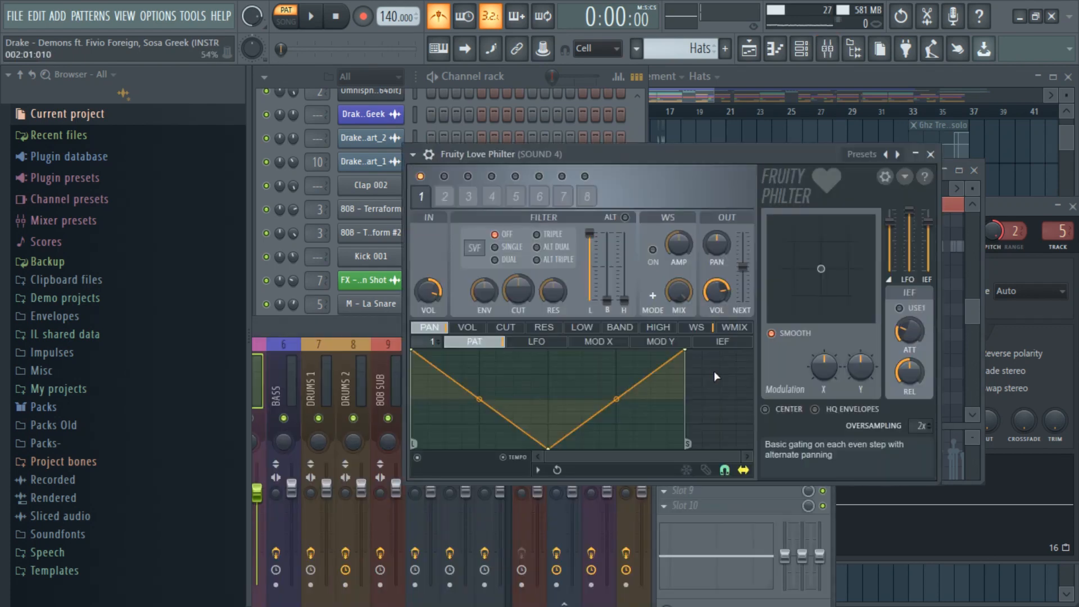
{"action": "left_click_drag", "start_coordinate": [554, 138], "coordinate": [613, 107]}
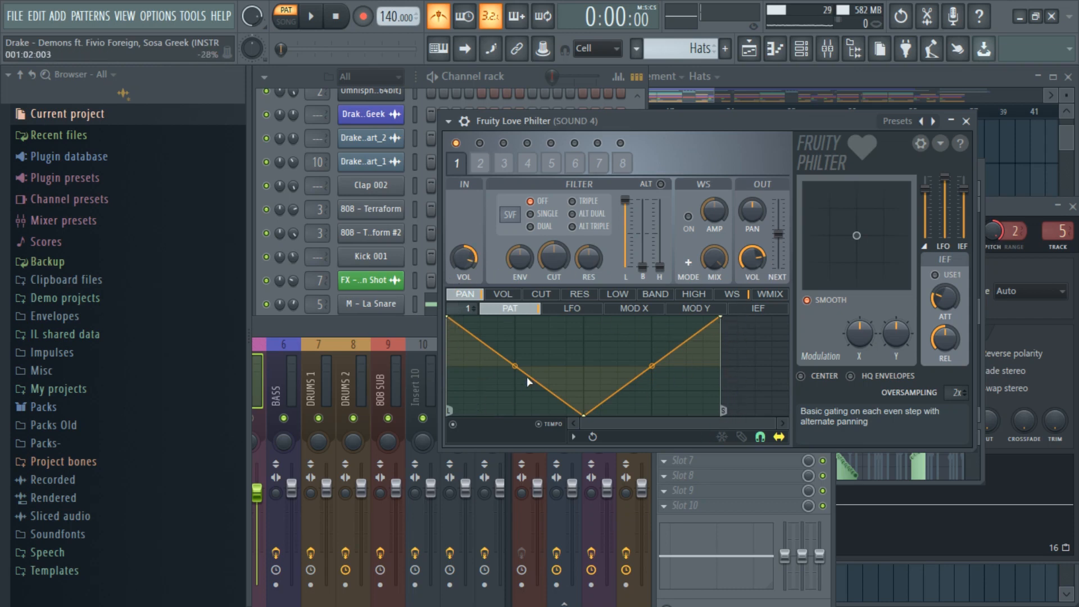
{"action": "left_click_drag", "start_coordinate": [549, 117], "coordinate": [559, 194]}
Show the M - La Snare notes of the Hats pattern in the piano roll across about ten bars
{"action": "left_click", "coordinate": [478, 105]}
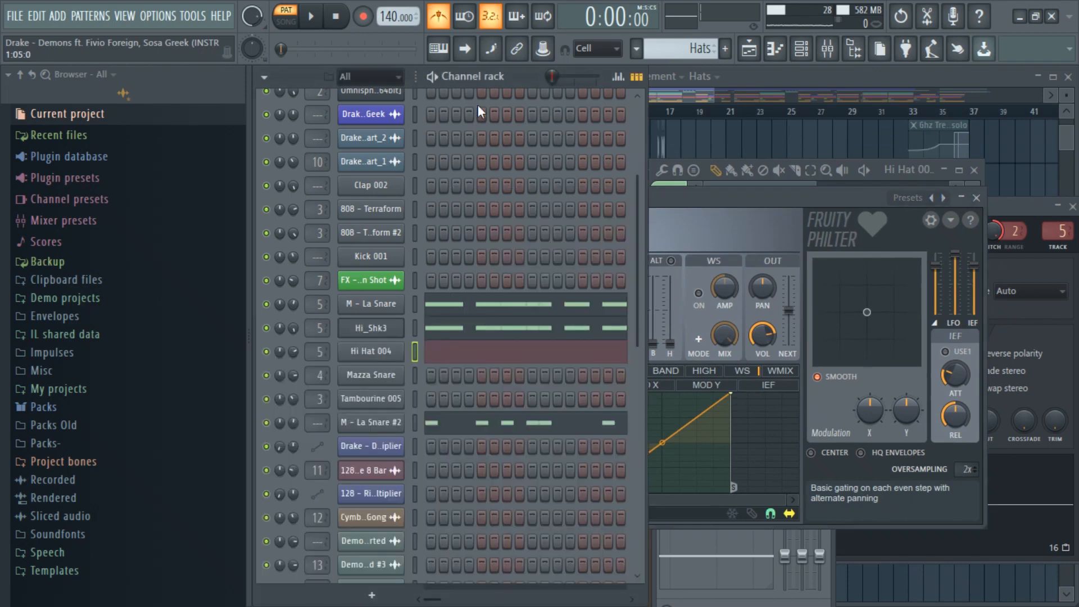
{"action": "left_click", "coordinate": [478, 316]}
{"action": "left_click", "coordinate": [473, 307]}
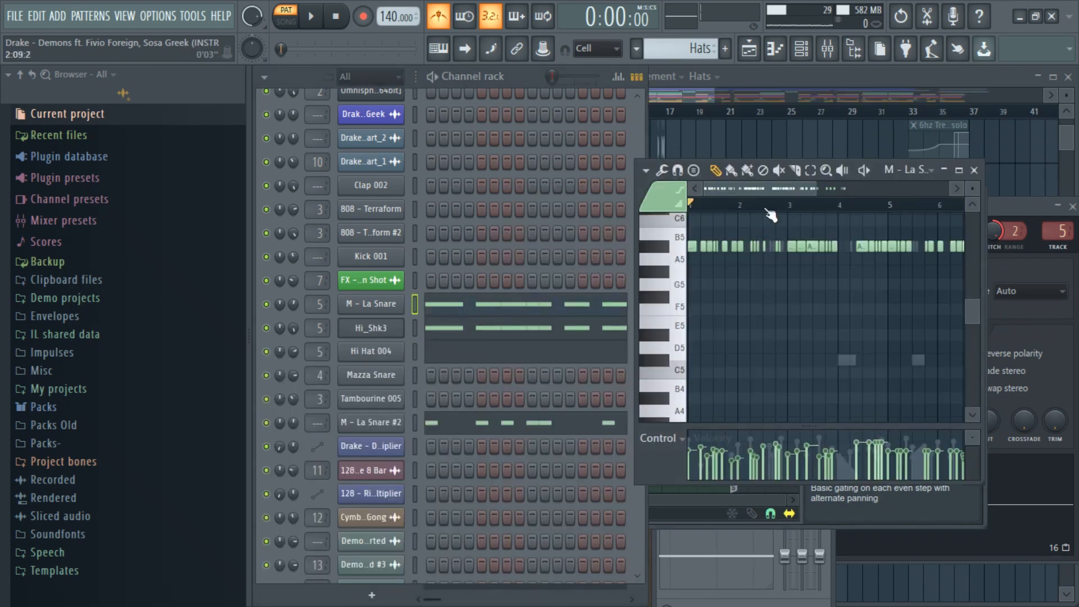
{"action": "left_click_drag", "start_coordinate": [814, 191], "coordinate": [905, 191]}
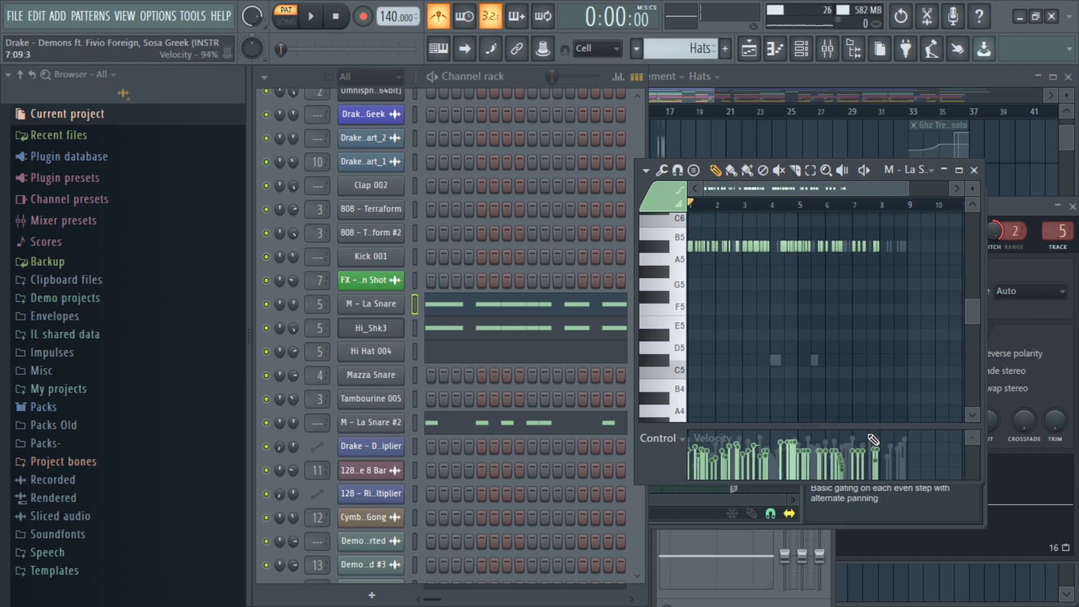
Try randomizing the pan levels of the M - La Snare notes, discard the randomizer and show note velocity
{"action": "key", "text": "alt+r"}
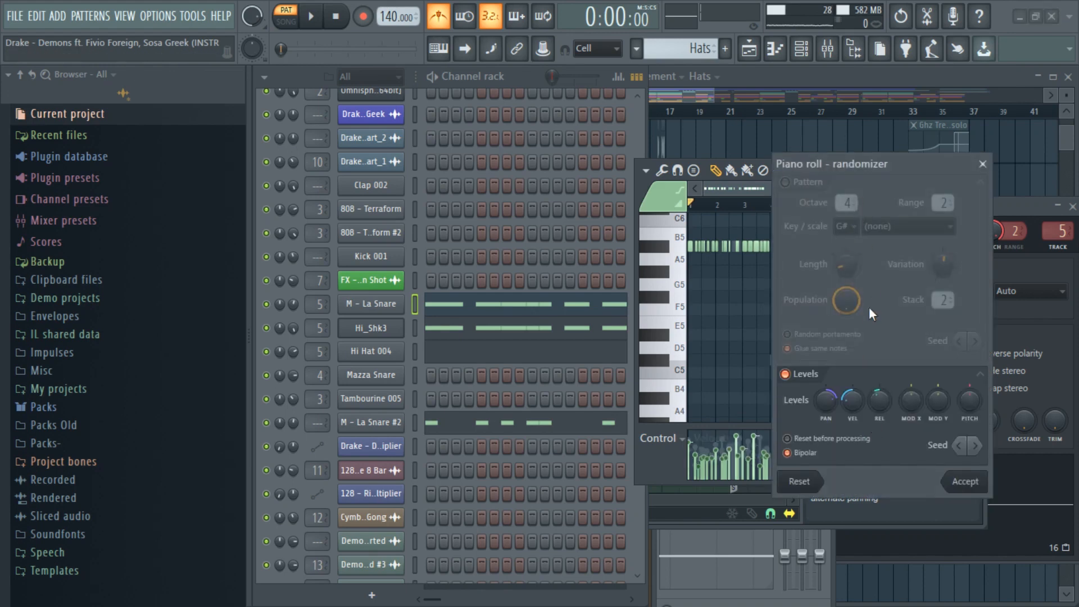
{"action": "left_click_drag", "start_coordinate": [876, 164], "coordinate": [443, 183]}
{"action": "left_click_drag", "start_coordinate": [420, 391], "coordinate": [393, 412]}
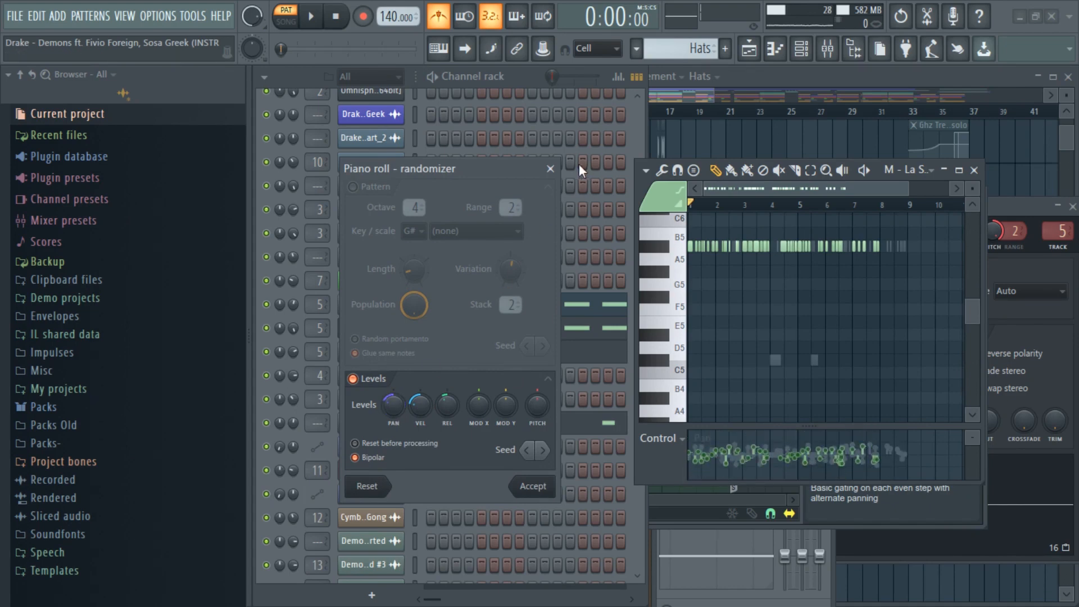
{"action": "left_click", "coordinate": [550, 168]}
{"action": "left_click", "coordinate": [669, 444]}
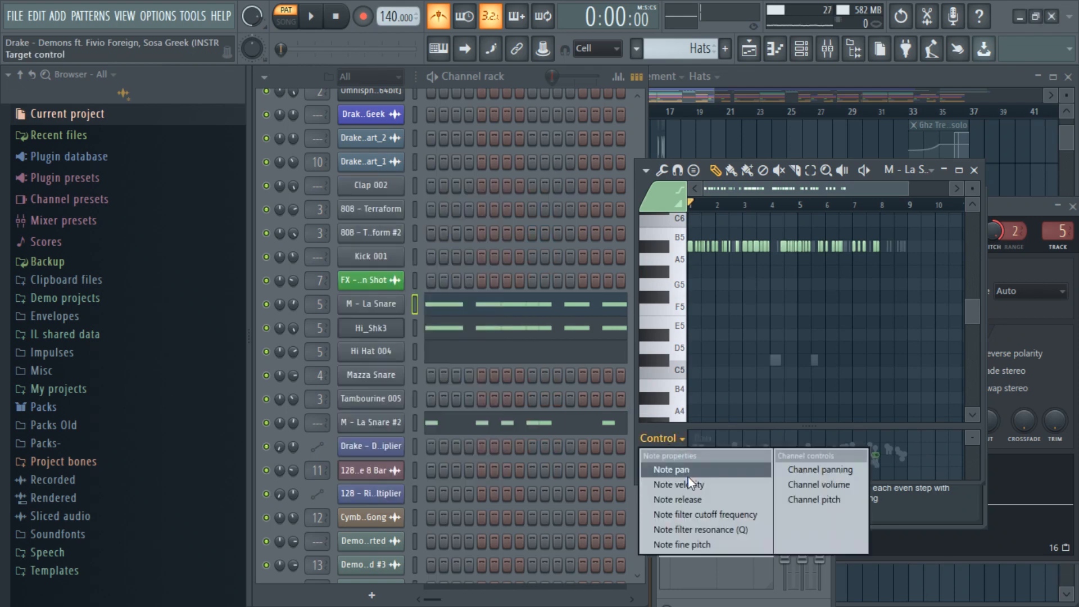
{"action": "left_click", "coordinate": [691, 482]}
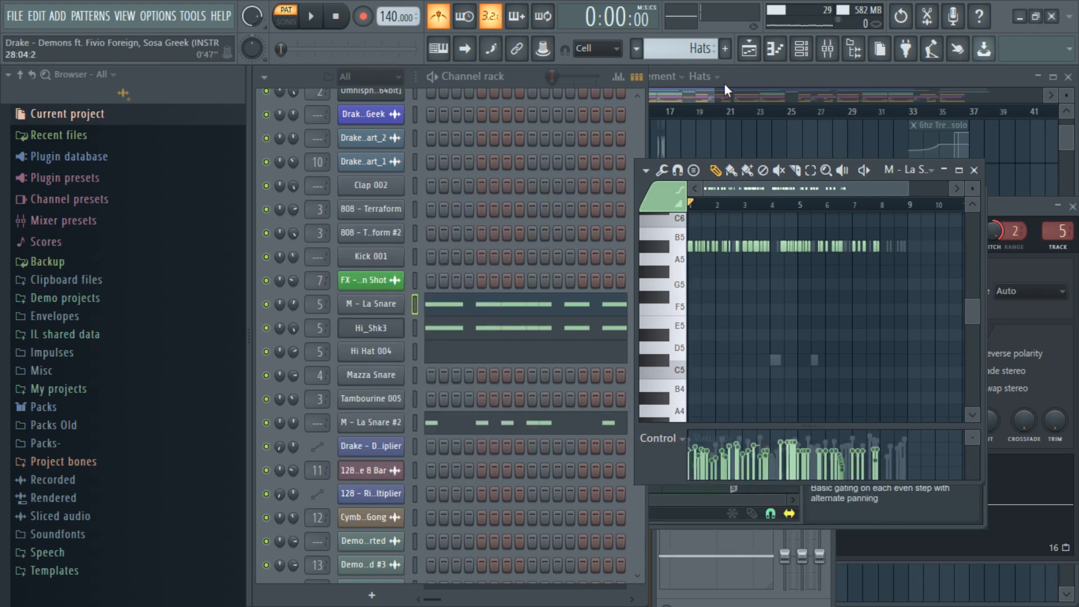
Enable the muted Bell, Hats and 808 and Kick tracks in the Playlist and play the song from bar 17
{"action": "left_click_drag", "start_coordinate": [907, 193], "coordinate": [882, 193]}
{"action": "key", "text": "F5"}
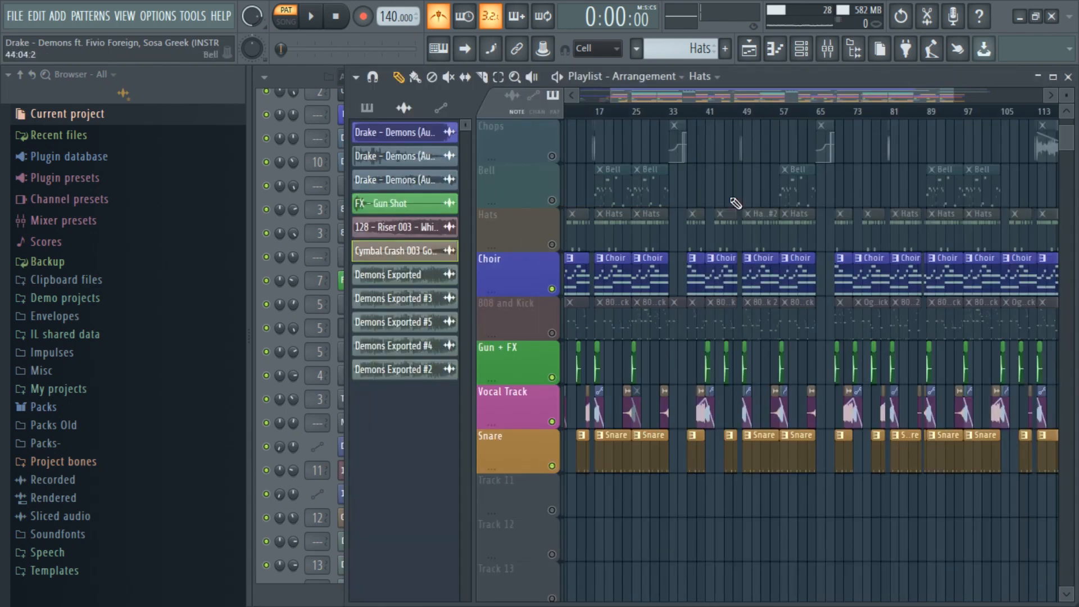
{"action": "left_click", "coordinate": [600, 112]}
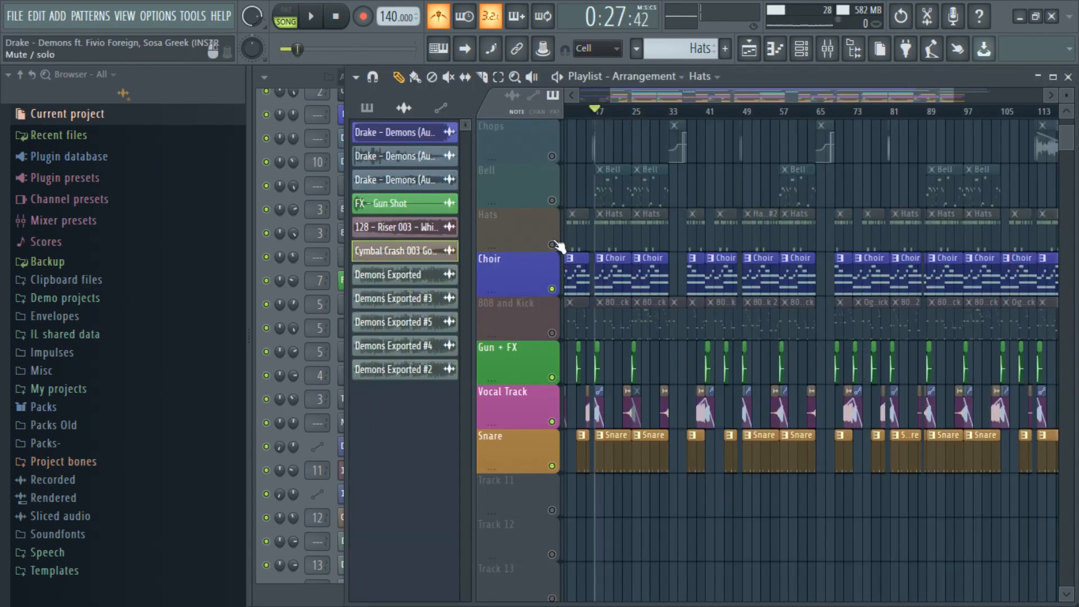
{"action": "right_click", "coordinate": [553, 244]}
{"action": "right_click", "coordinate": [552, 244]}
{"action": "key", "text": "space"}
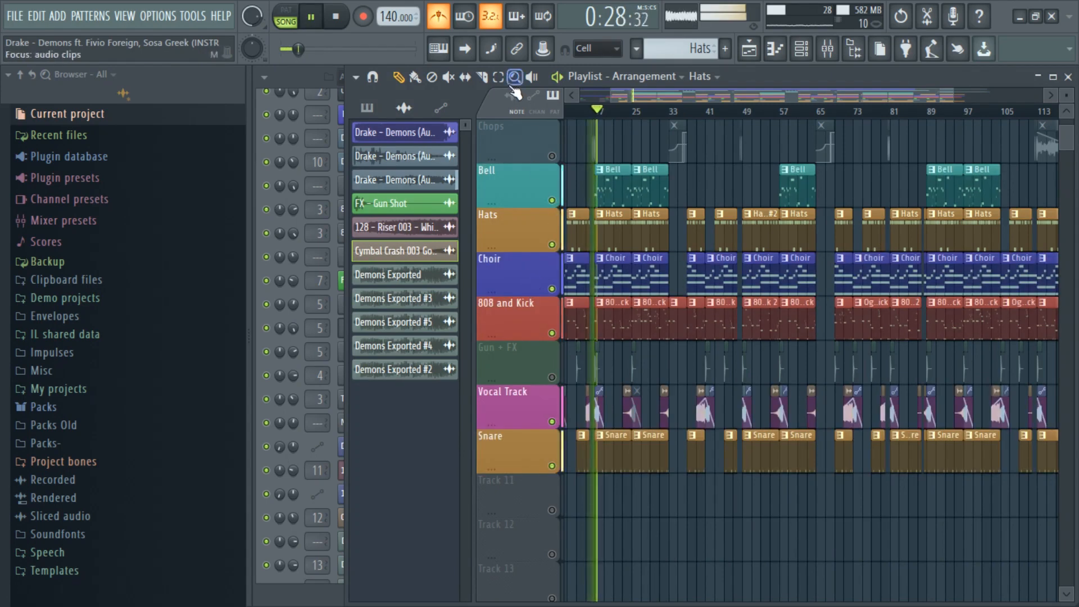
Turn off the metronome and unmute the Gun + FX track during playback
{"action": "left_click", "coordinate": [441, 19]}
{"action": "left_click_drag", "start_coordinate": [962, 96], "coordinate": [672, 94]}
{"action": "left_click", "coordinate": [553, 376]}
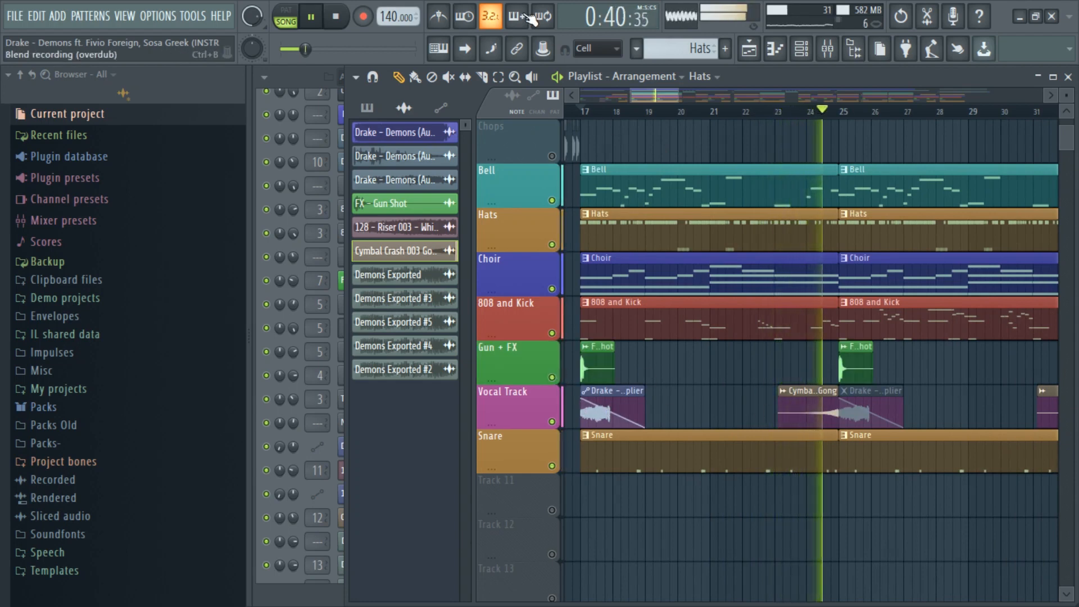
Unmute the Drake multiplier clip at bar 25 on the Vocal Track and view the arrangement from bar 1
{"action": "key", "text": "t"}
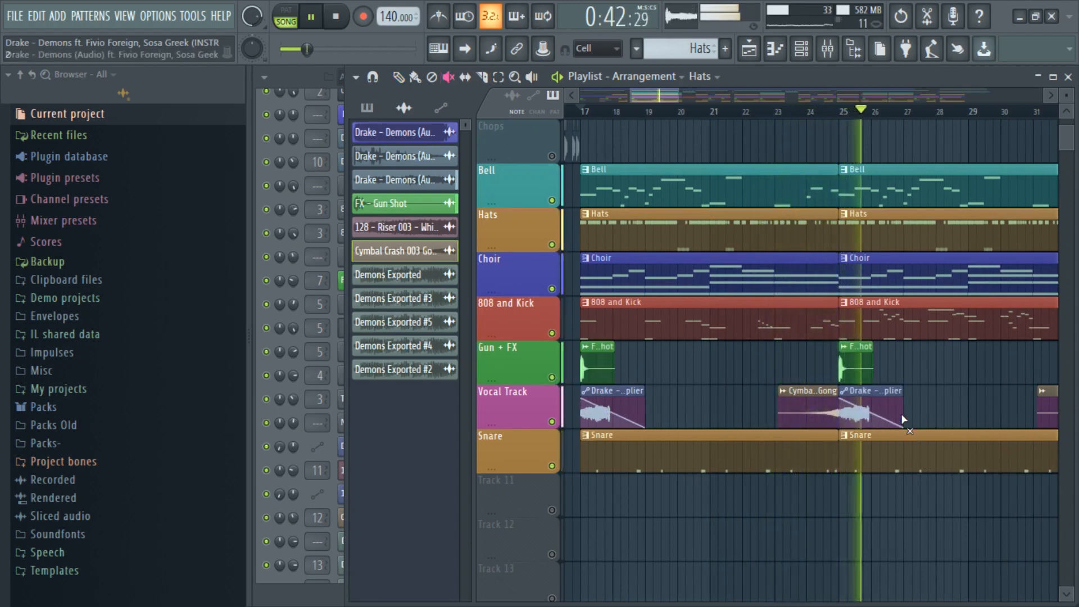
{"action": "left_click_drag", "start_coordinate": [698, 95], "coordinate": [725, 95]}
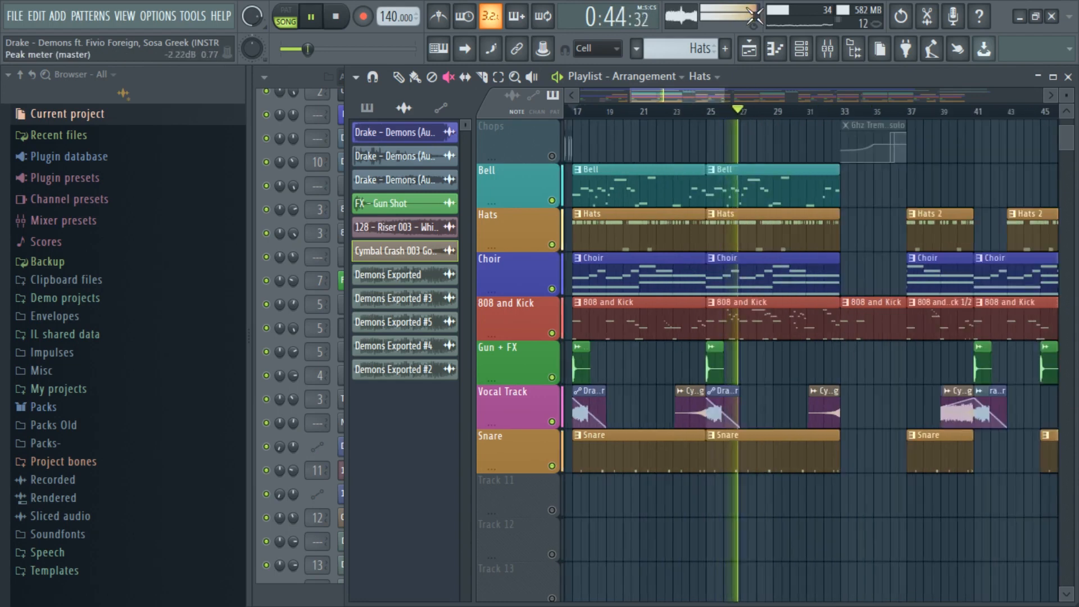
{"action": "mouse_move", "coordinate": [720, 91]}
{"action": "left_mouse_down"}
{"action": "mouse_move", "coordinate": [709, 96]}
{"action": "mouse_move", "coordinate": [877, 113]}
{"action": "mouse_move", "coordinate": [713, 105]}
{"action": "left_mouse_up"}
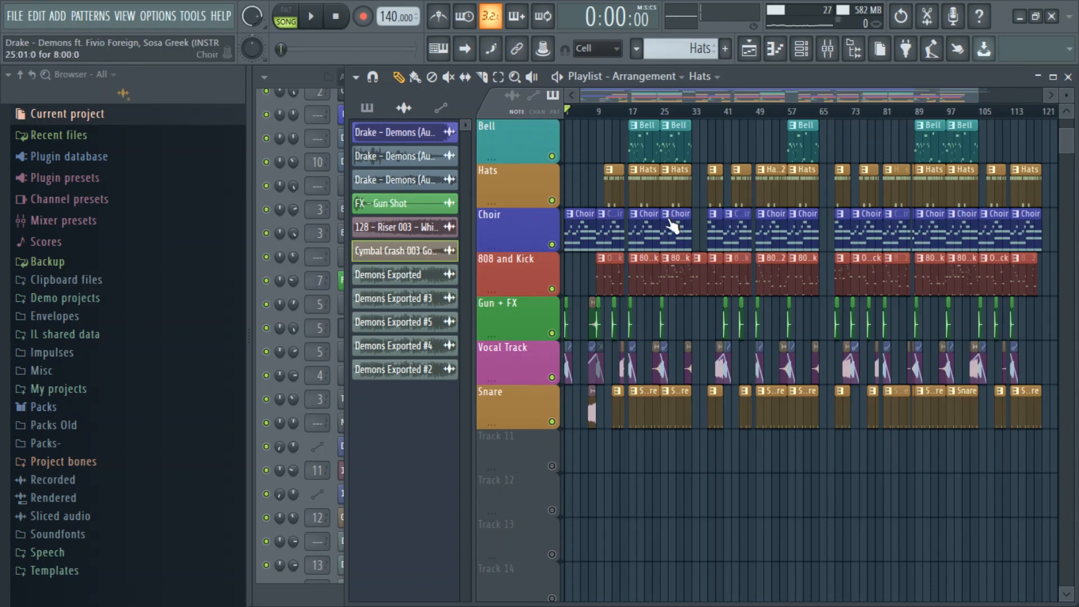
{"action": "left_click_drag", "start_coordinate": [979, 89], "coordinate": [786, 98]}
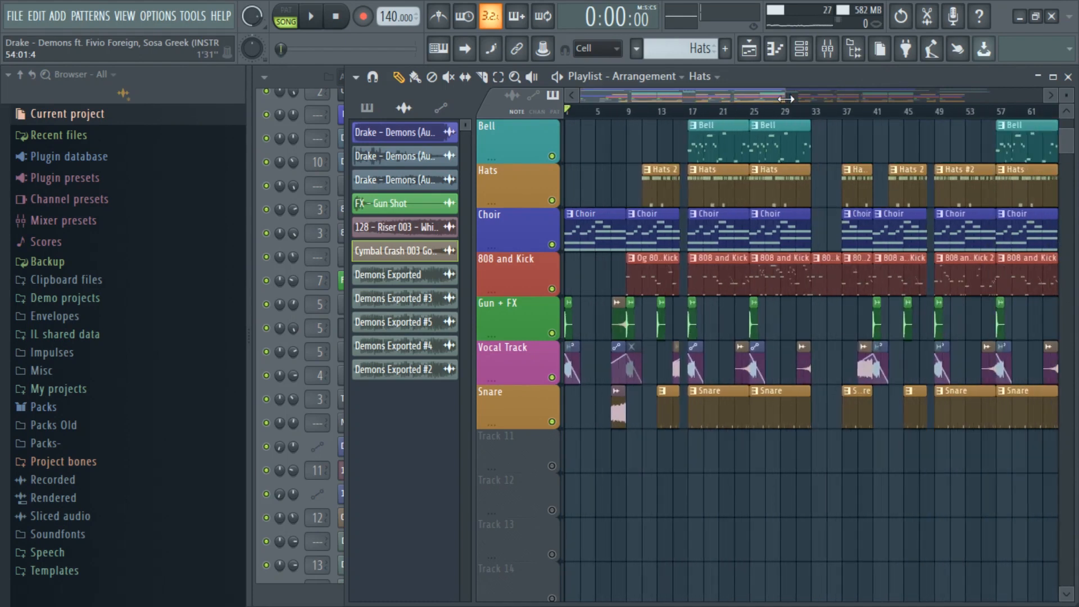